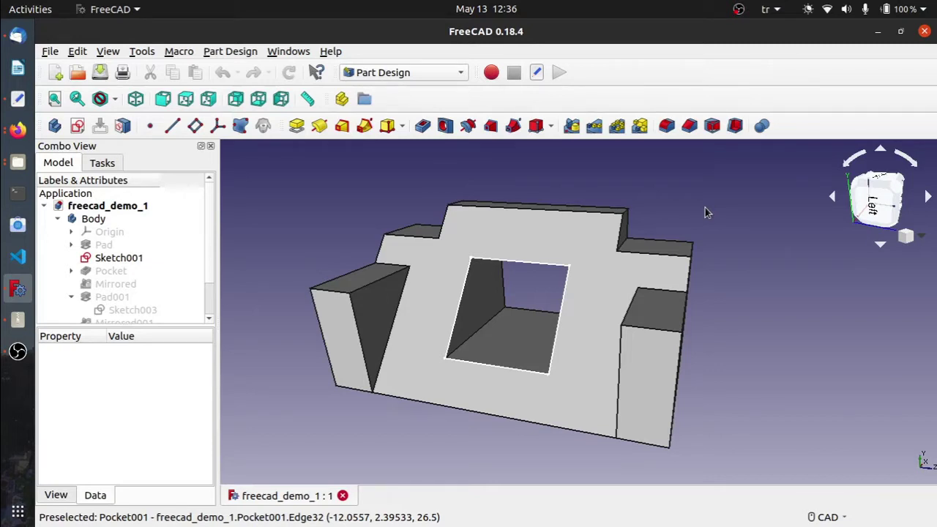
- Close all open documents, including the freecad_demo_1 demo bracket
{"action": "left_click", "coordinate": [49, 51]}
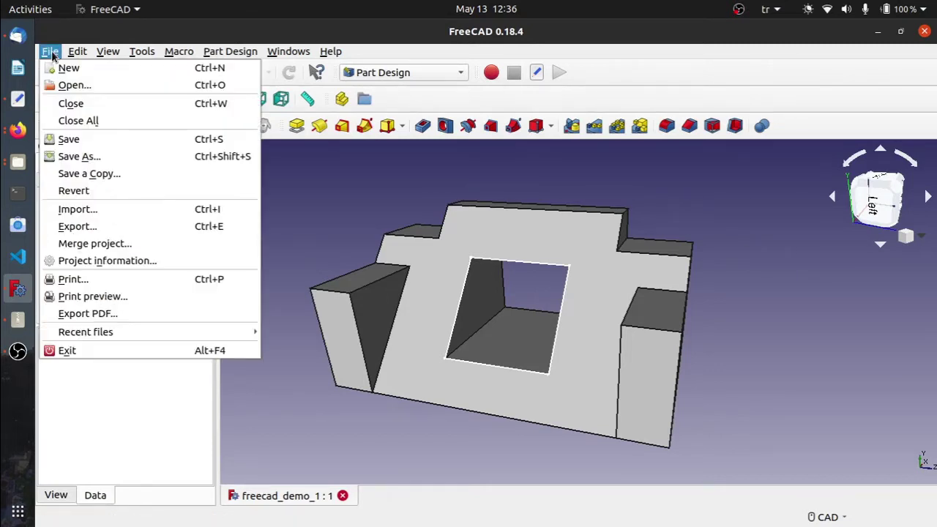
{"action": "left_click", "coordinate": [110, 125]}
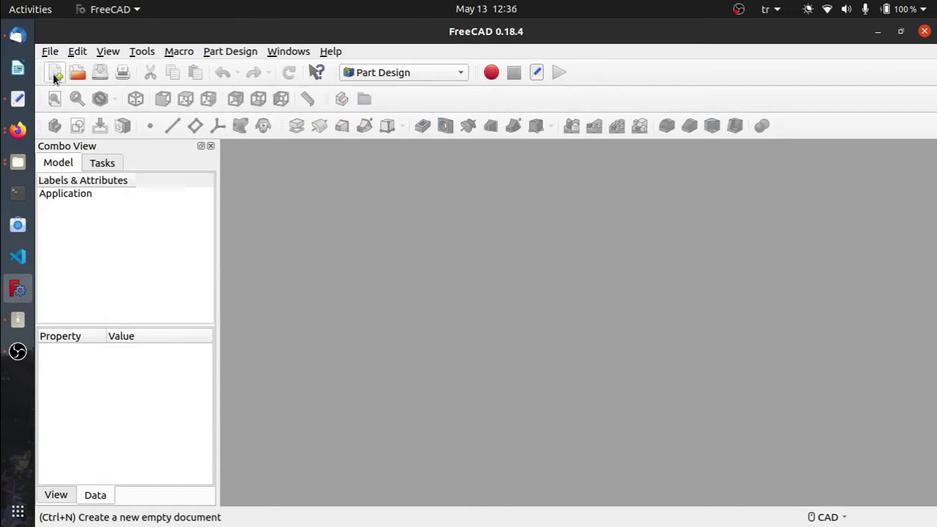
- Start a new Unnamed document in the Part Design workbench
{"action": "left_click", "coordinate": [55, 73]}
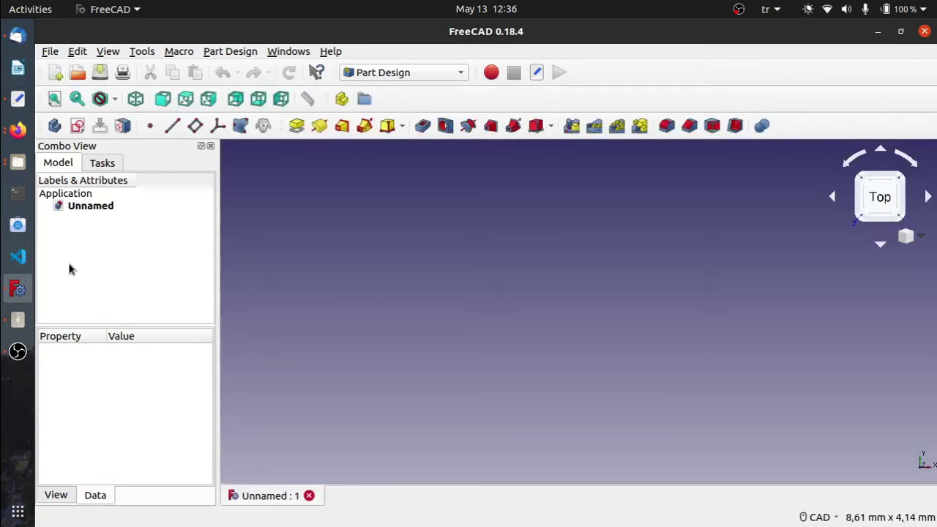
{"action": "left_click", "coordinate": [425, 73]}
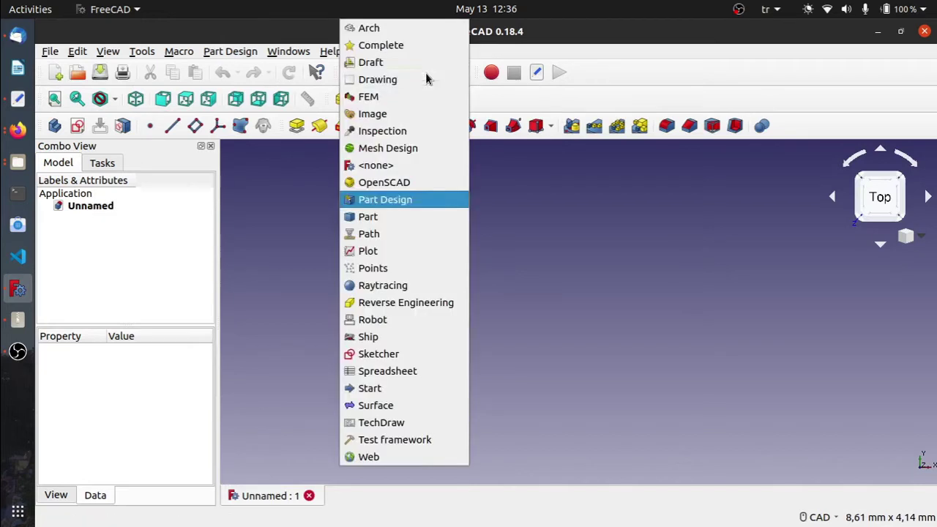
{"action": "left_click", "coordinate": [390, 200]}
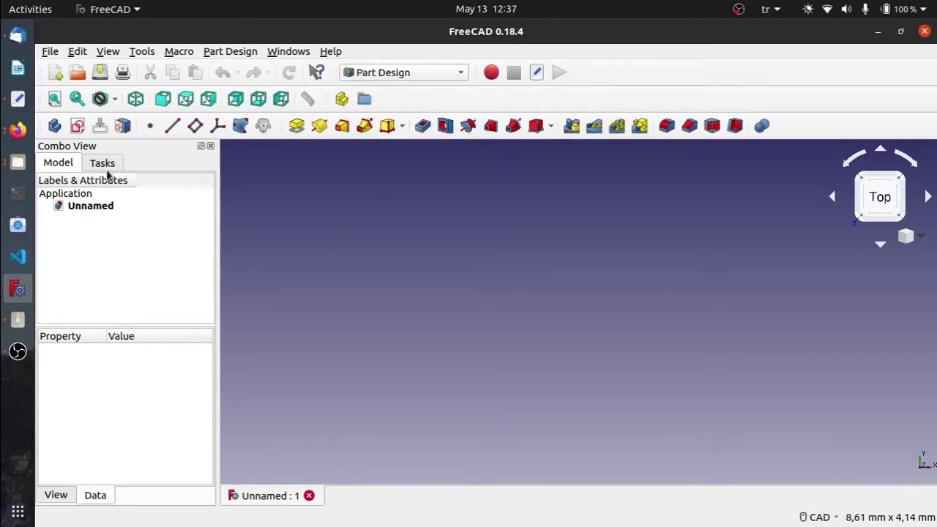
- Create a body and an empty sketch on the XY_Plane
{"action": "left_click", "coordinate": [107, 172]}
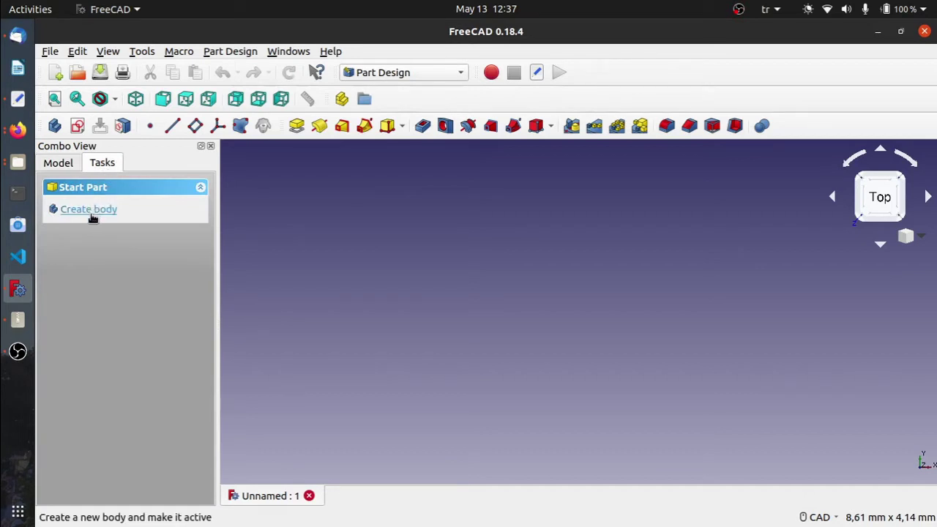
{"action": "left_click", "coordinate": [92, 217]}
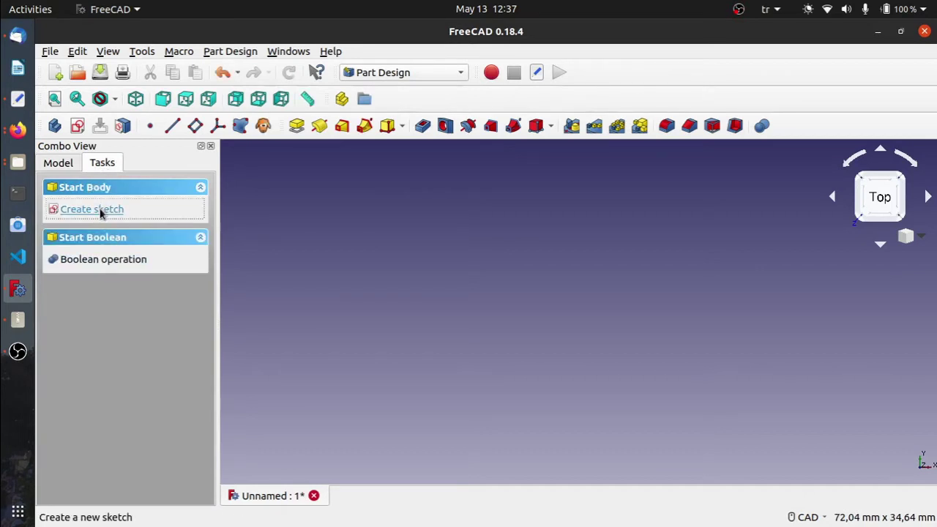
{"action": "left_click", "coordinate": [100, 212]}
{"action": "left_click", "coordinate": [119, 250]}
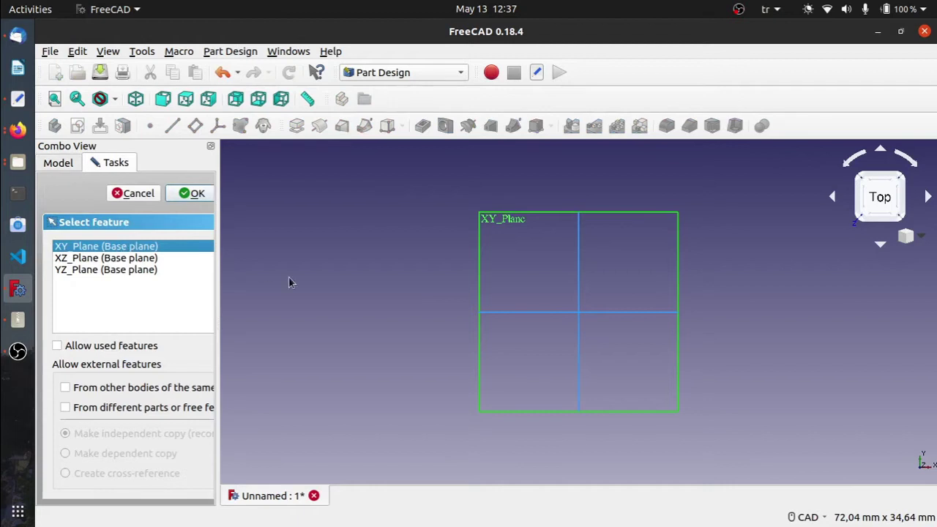
{"action": "left_click", "coordinate": [188, 195]}
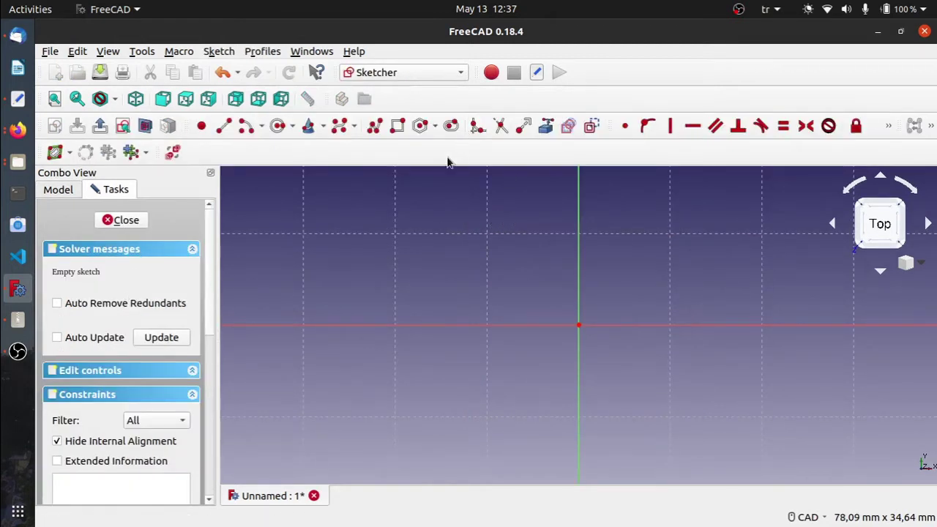
{"action": "left_click", "coordinate": [17, 130]}
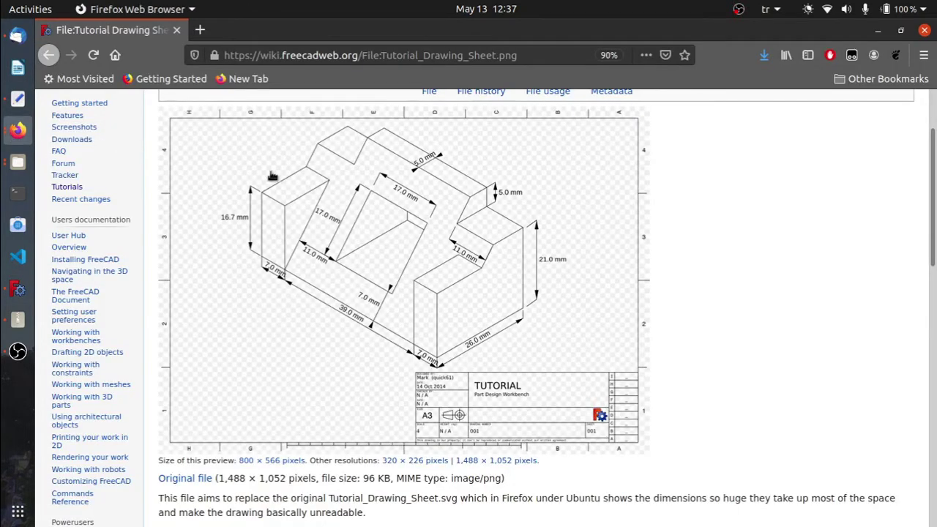
{"action": "scroll", "coordinate": [549, 316], "scroll_direction": "up", "scroll_amount": 1}
{"action": "scroll", "coordinate": [556, 329], "scroll_direction": "down", "scroll_amount": 1}
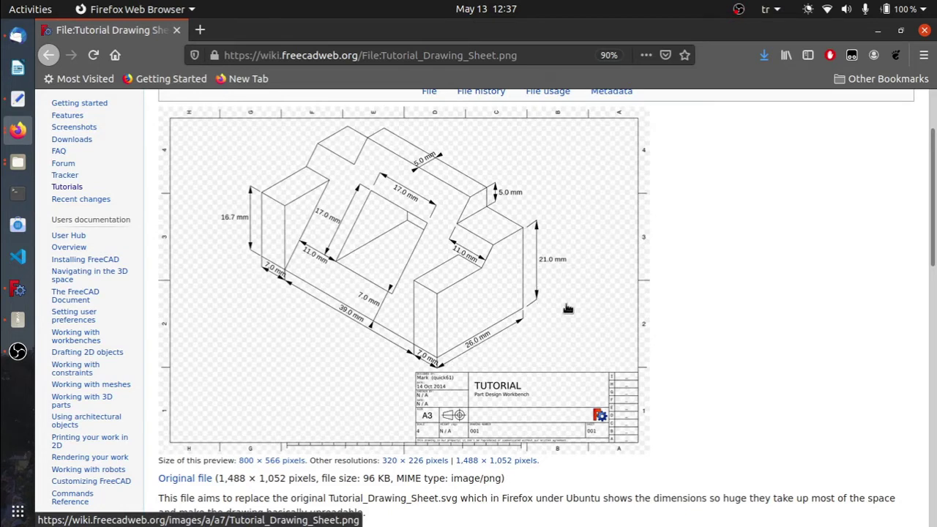
{"action": "key", "text": "alt+Tab"}
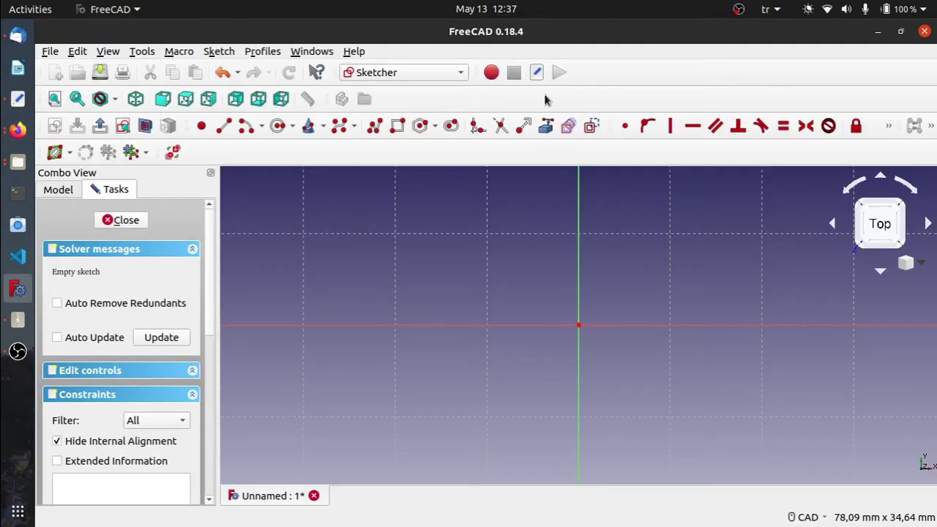
- Draw a four-corner polyline outline with its top edge ending on the vertical axis, closed at the first vertex
{"action": "left_click", "coordinate": [373, 127]}
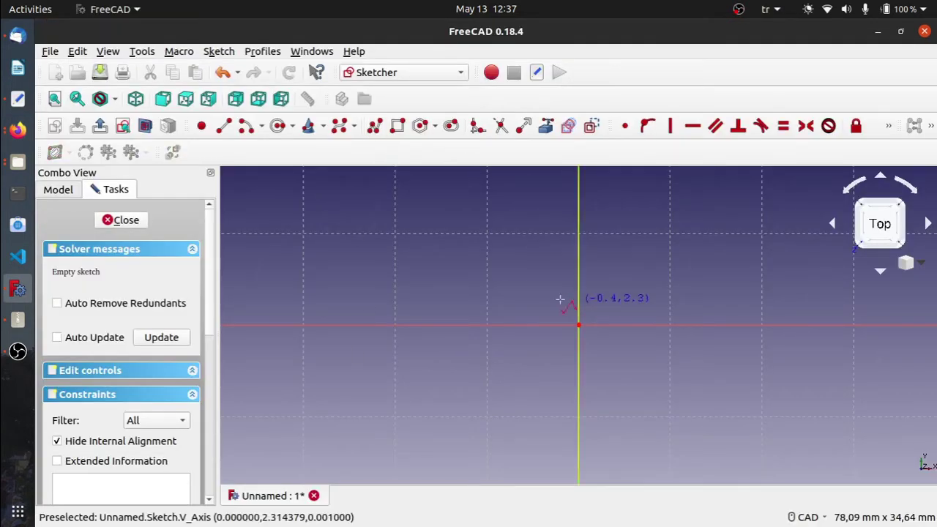
{"action": "left_click", "coordinate": [463, 223]}
{"action": "left_click", "coordinate": [578, 224]}
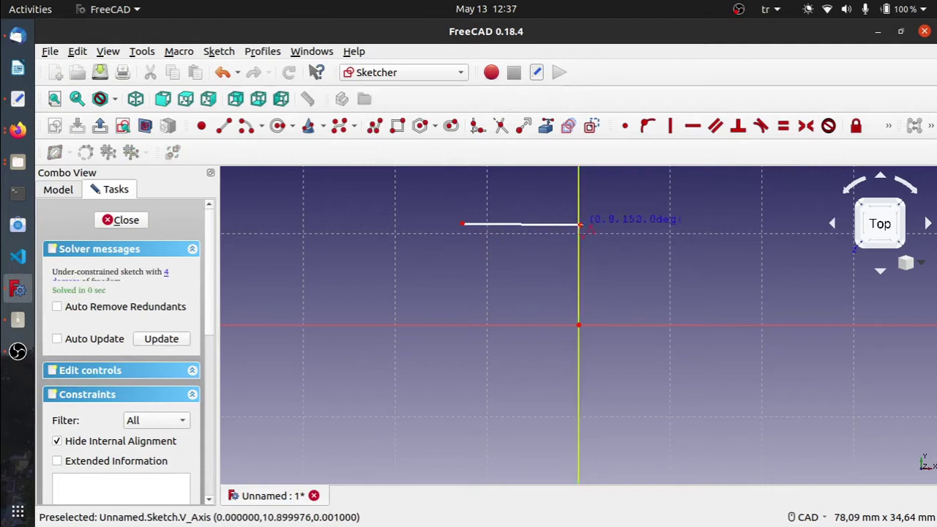
{"action": "left_click", "coordinate": [551, 436]}
{"action": "left_click", "coordinate": [418, 436]}
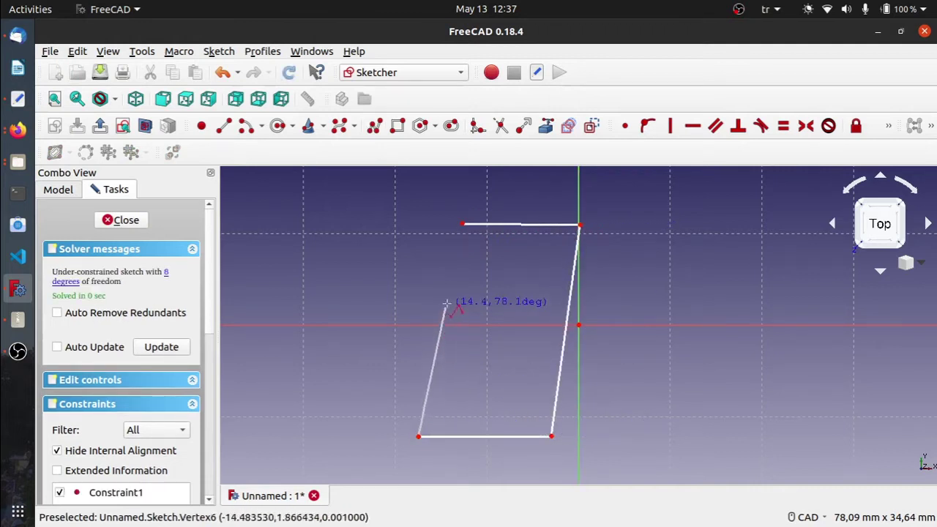
{"action": "left_click", "coordinate": [453, 289]}
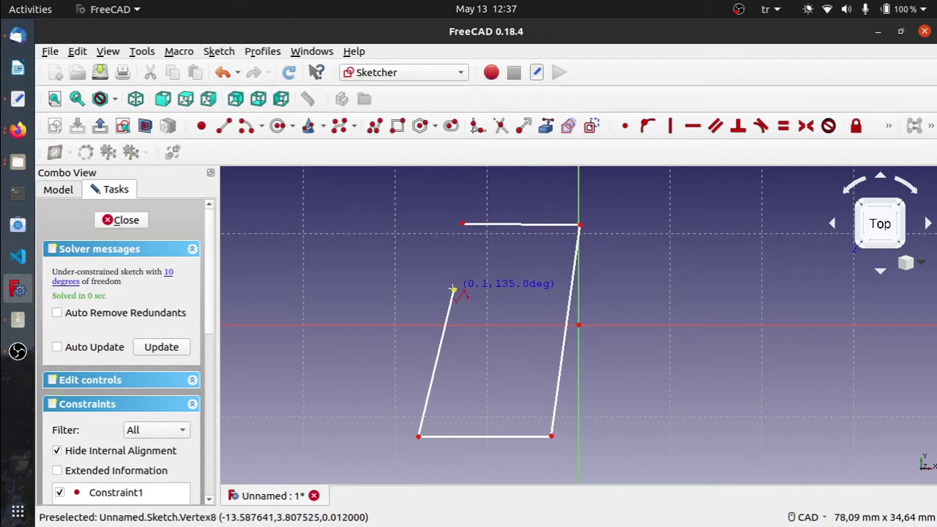
{"action": "left_click", "coordinate": [453, 289]}
{"action": "left_click_drag", "start_coordinate": [453, 289], "coordinate": [462, 224]}
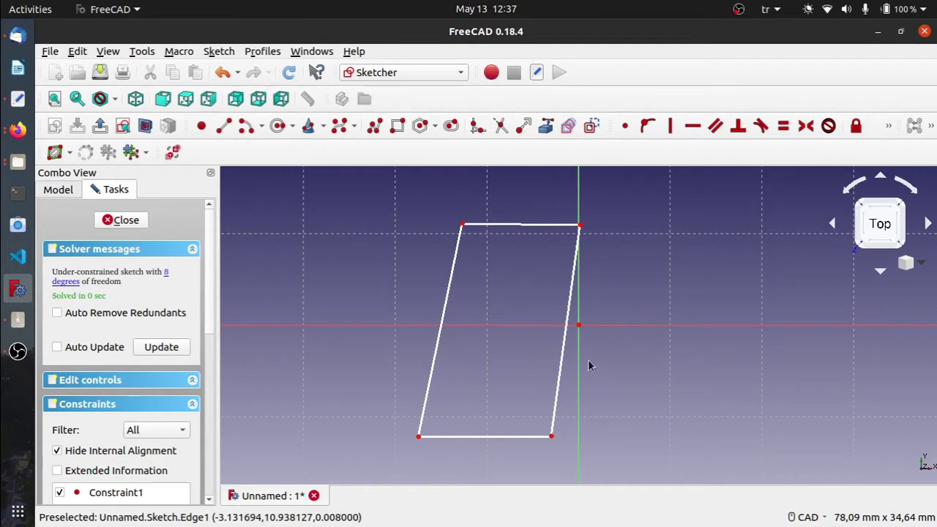
- Constrain the outline's right edge vertical and its top and bottom edges horizontal
{"action": "left_click", "coordinate": [563, 358]}
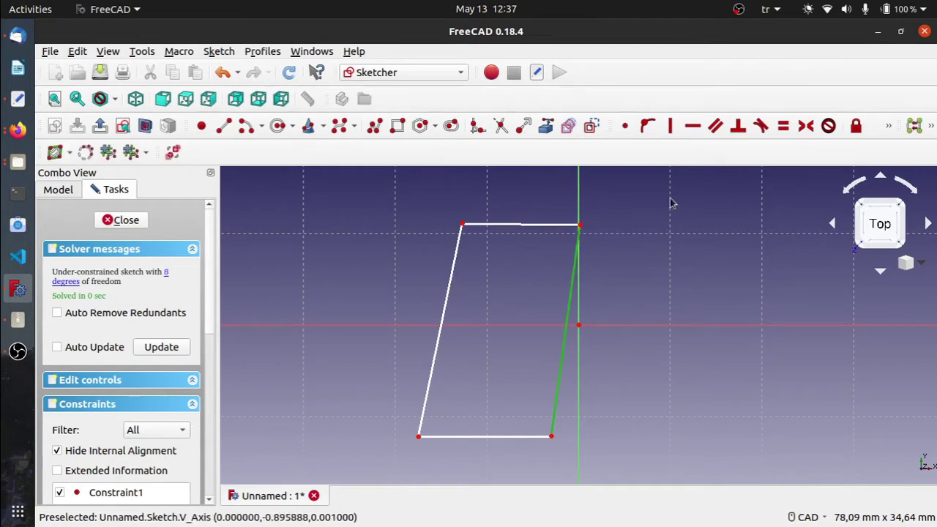
{"action": "left_click", "coordinate": [669, 126]}
{"action": "left_click", "coordinate": [554, 227]}
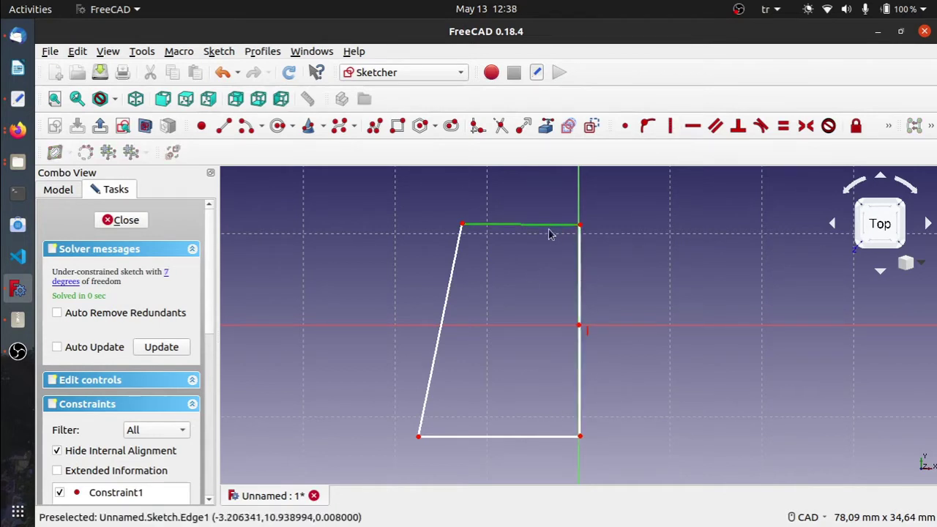
{"action": "left_click", "coordinate": [692, 126]}
{"action": "left_click", "coordinate": [519, 438]}
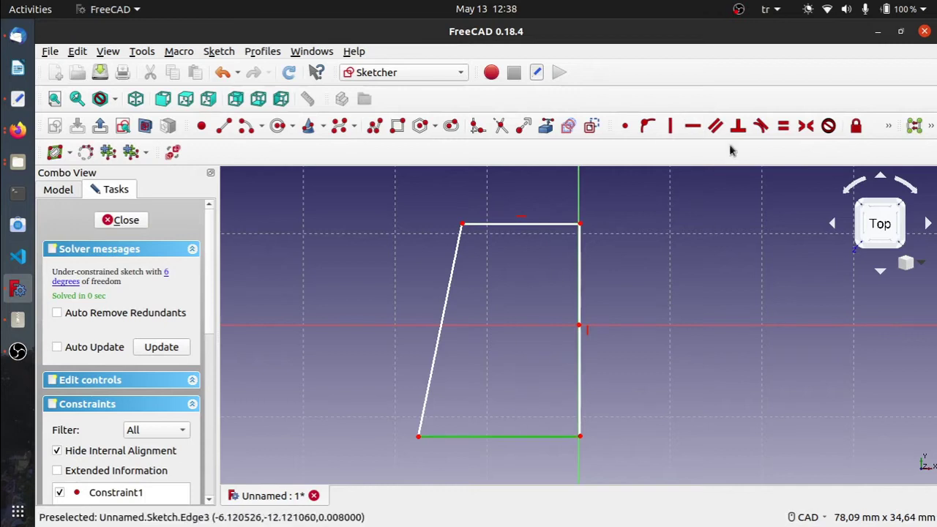
{"action": "left_click", "coordinate": [693, 126]}
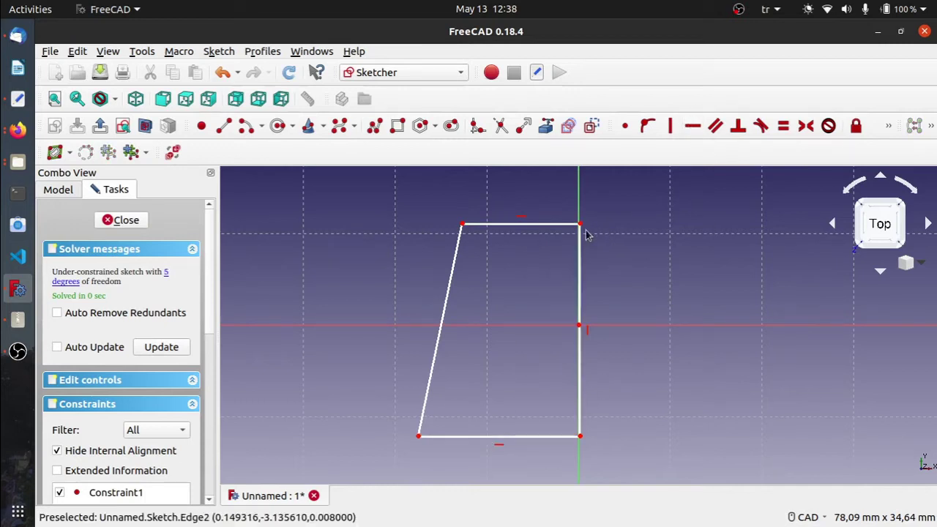
{"action": "left_click", "coordinate": [549, 225]}
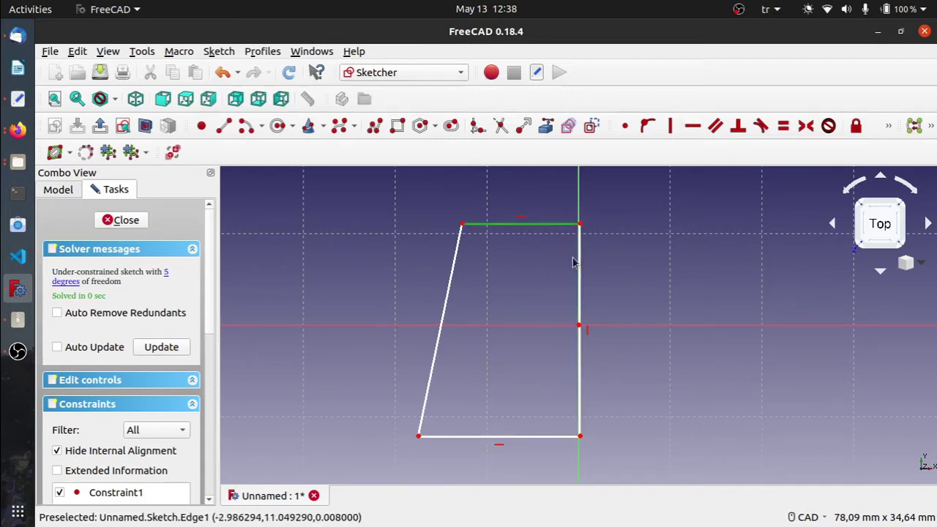
{"action": "key", "text": "alt+Tab"}
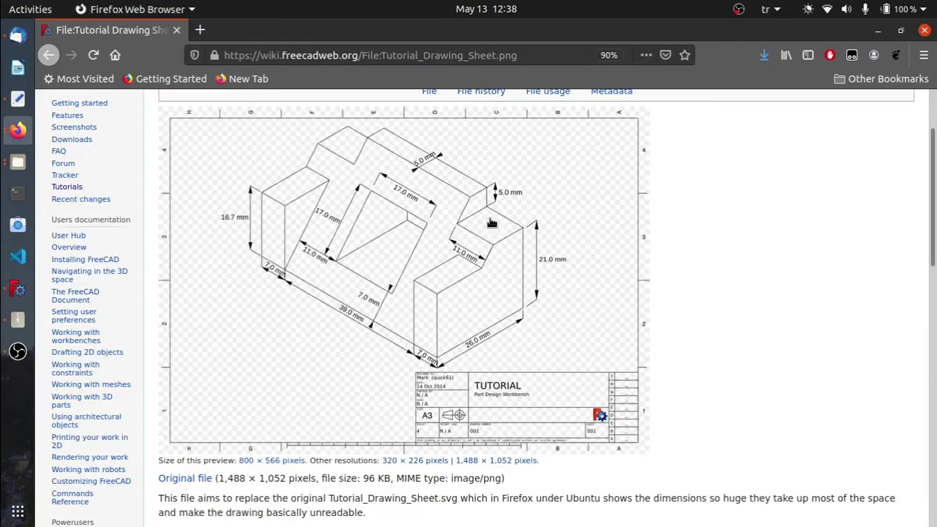
{"action": "key", "text": "alt+Tab"}
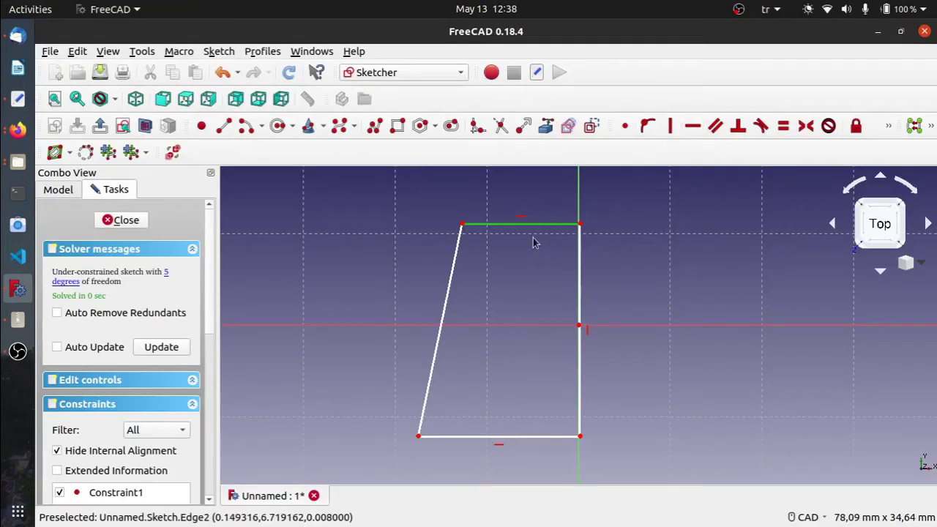
{"action": "left_click", "coordinate": [738, 234]}
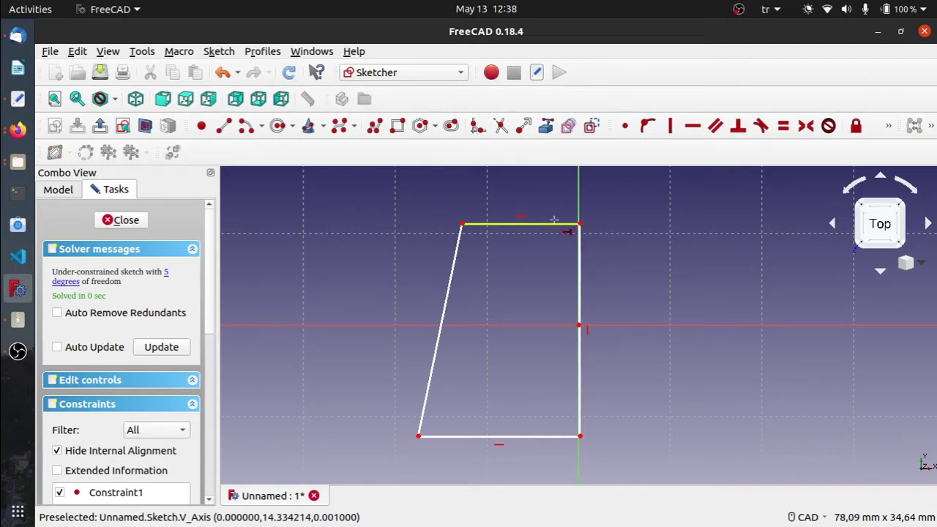
- Dimension the outline: 5 mm top edge, 26 mm right-edge height, 26 mm bottom edge
{"action": "left_click", "coordinate": [549, 224]}
{"action": "type", "text": "l"}
{"action": "type", "text": "5"}
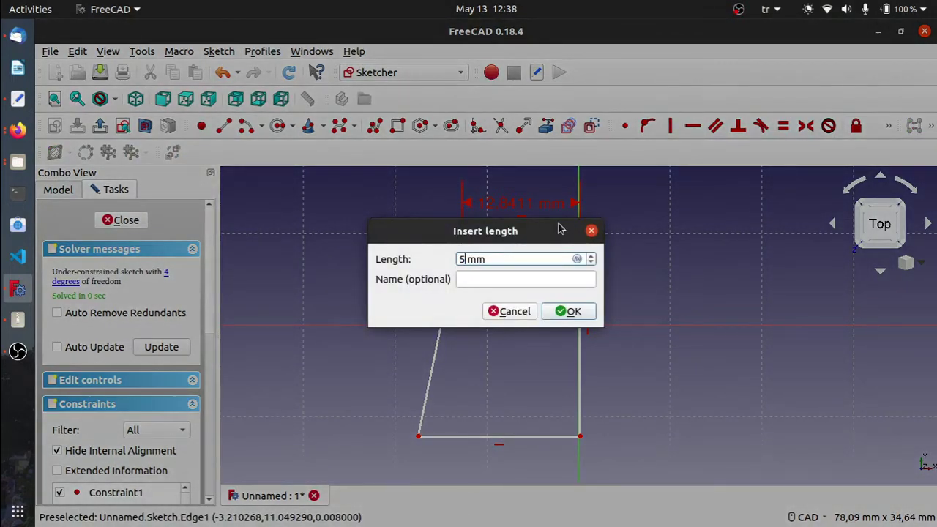
{"action": "key", "text": "Return"}
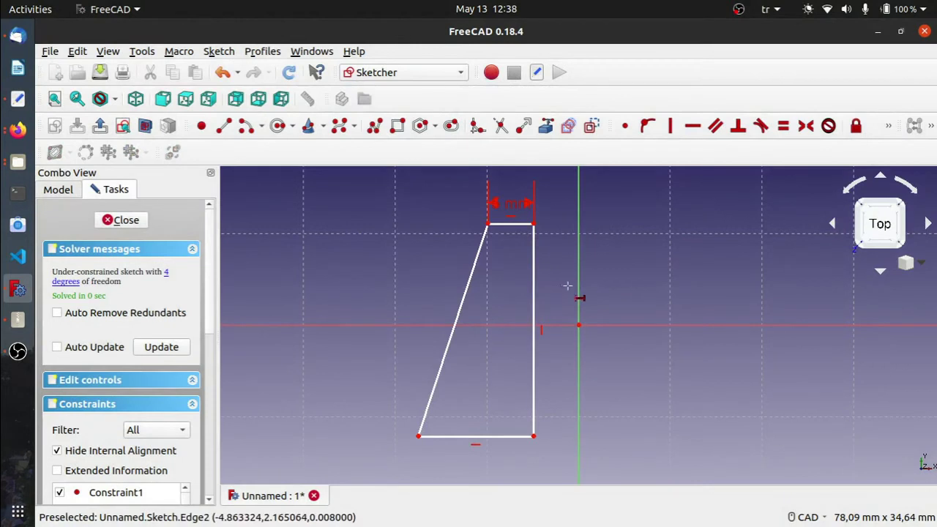
{"action": "left_click", "coordinate": [540, 299]}
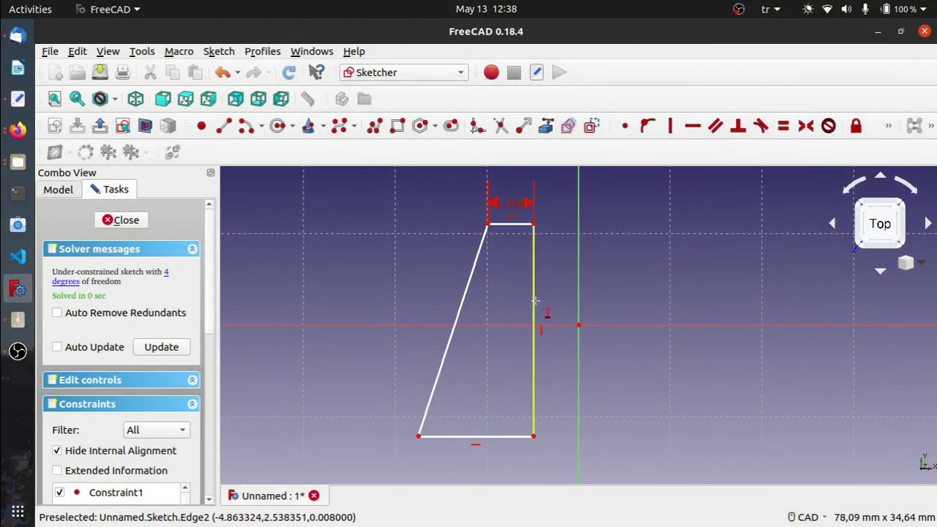
{"action": "type", "text": "i"}
{"action": "type", "text": "26"}
{"action": "key", "text": "Return"}
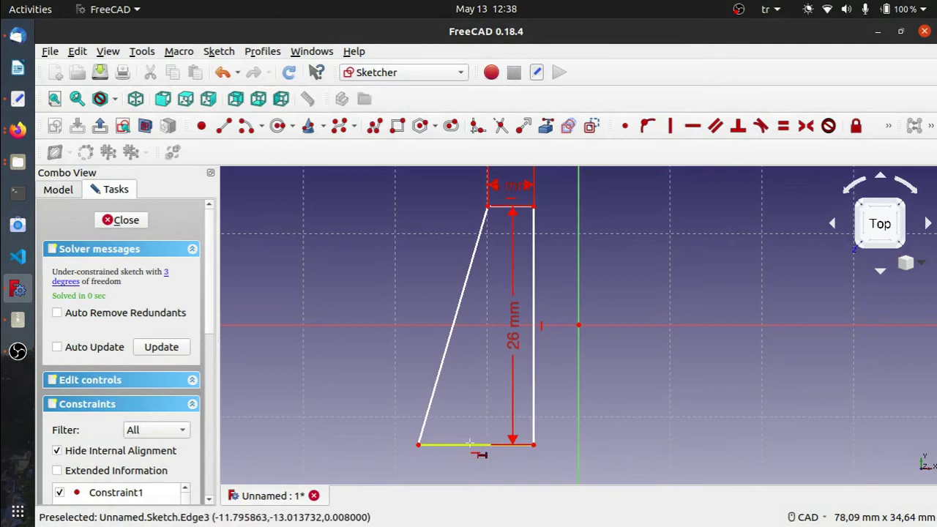
{"action": "left_click", "coordinate": [470, 445]}
{"action": "type", "text": "l"}
{"action": "type", "text": "26"}
{"action": "key", "text": "Return"}
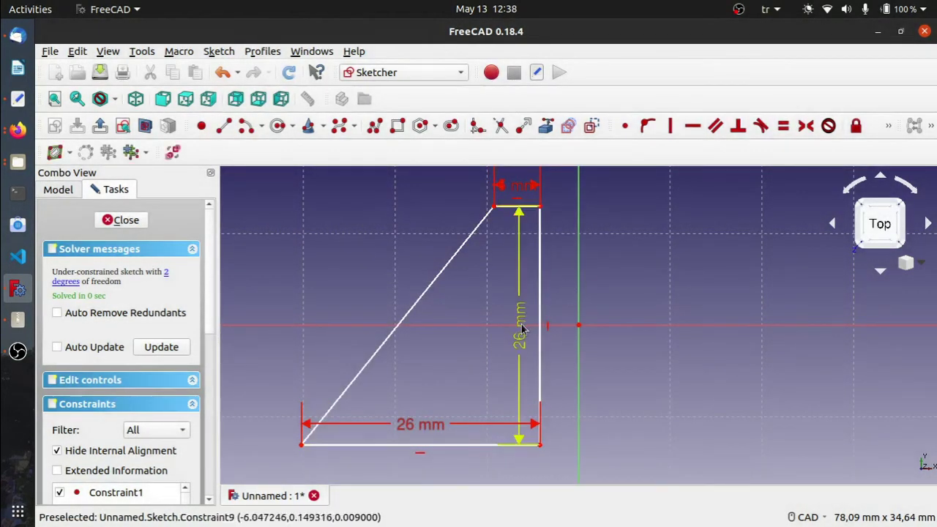
- Move the 26 mm height and 5 mm top labels aside and the 26 mm base label below the shape
{"action": "left_click_drag", "start_coordinate": [519, 322], "coordinate": [569, 318]}
{"action": "left_click_drag", "start_coordinate": [517, 183], "coordinate": [571, 191]}
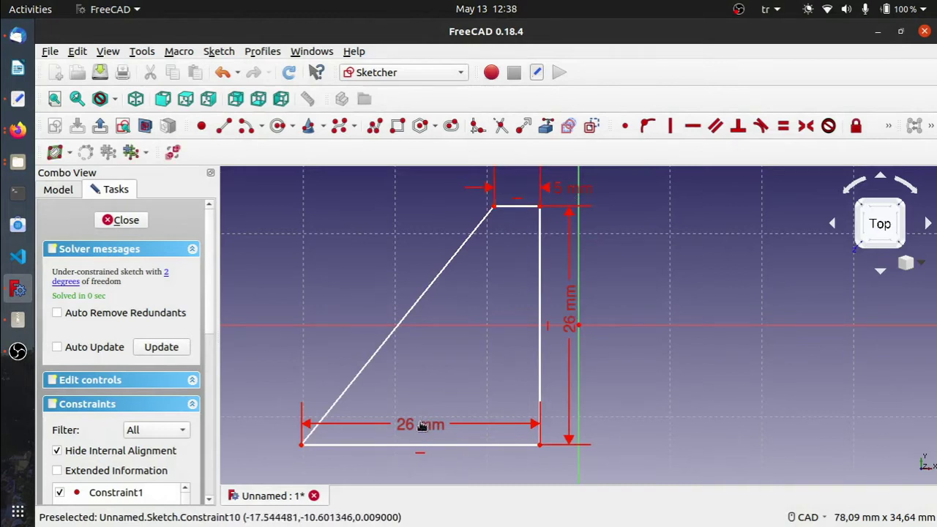
{"action": "left_click_drag", "start_coordinate": [421, 426], "coordinate": [431, 470]}
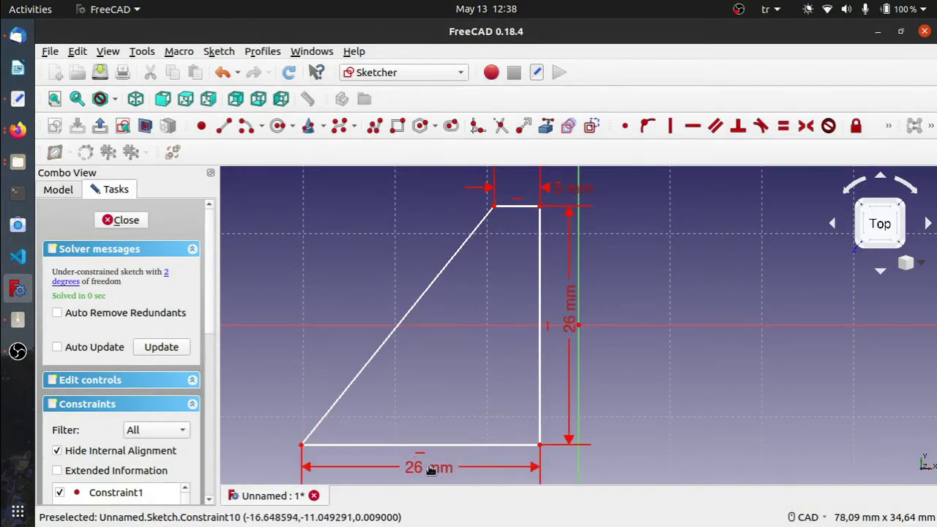
{"action": "scroll", "coordinate": [431, 470], "scroll_direction": "down", "scroll_amount": 2}
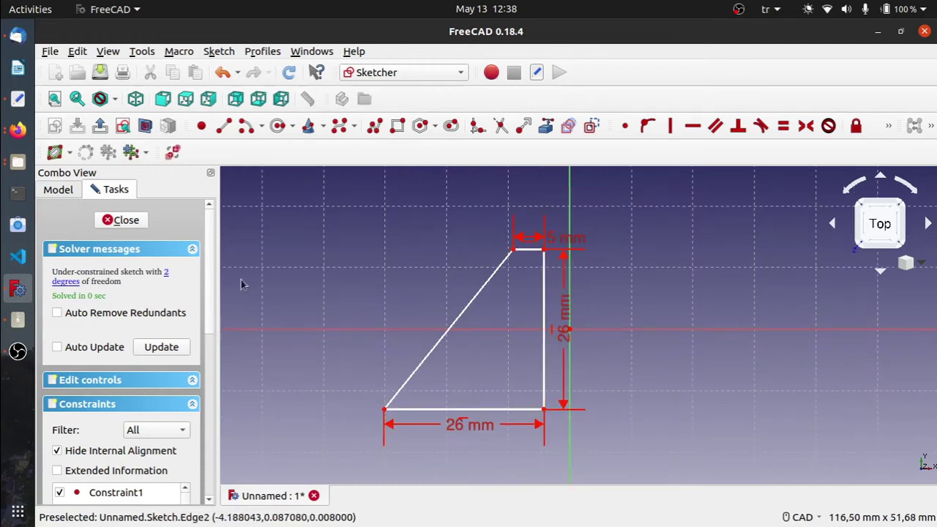
- Close the sketch and start a pad with 53 mm length
{"action": "left_click", "coordinate": [127, 222]}
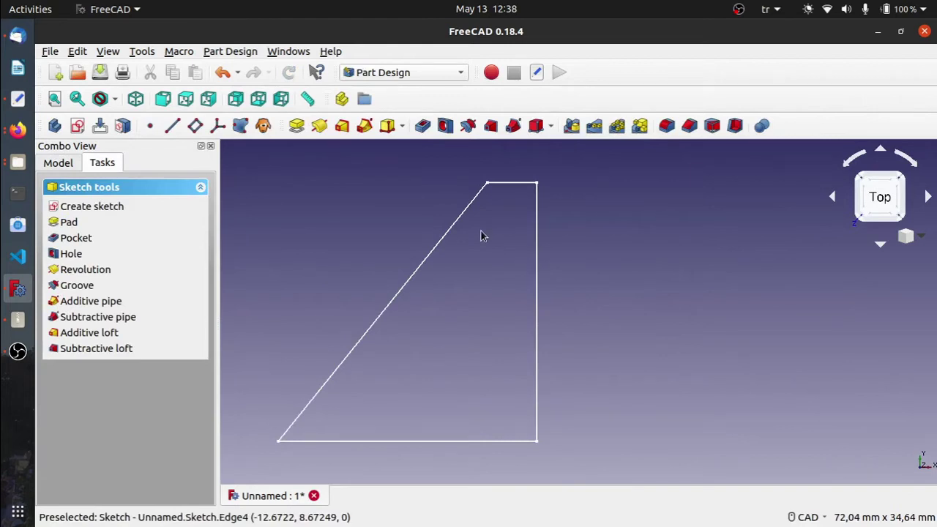
{"action": "left_click", "coordinate": [54, 98]}
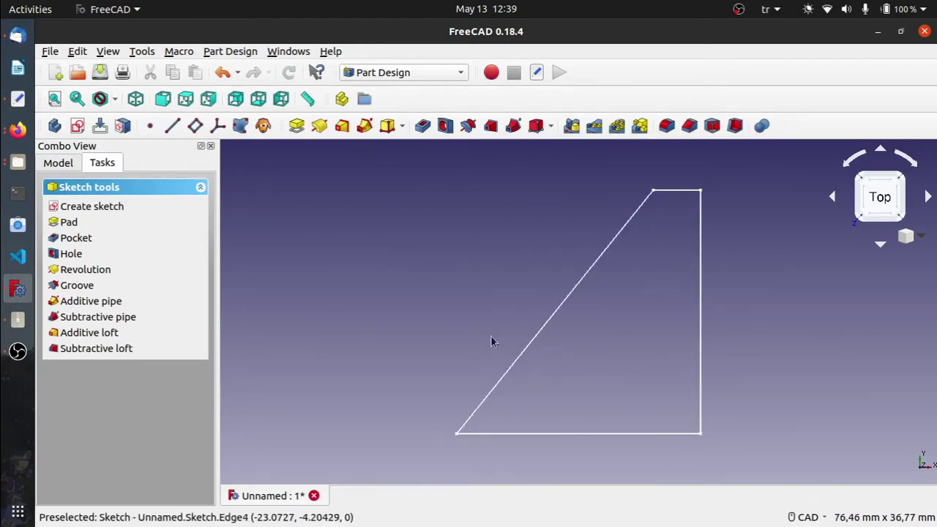
{"action": "left_click", "coordinate": [68, 223]}
{"action": "key", "text": "alt+Tab"}
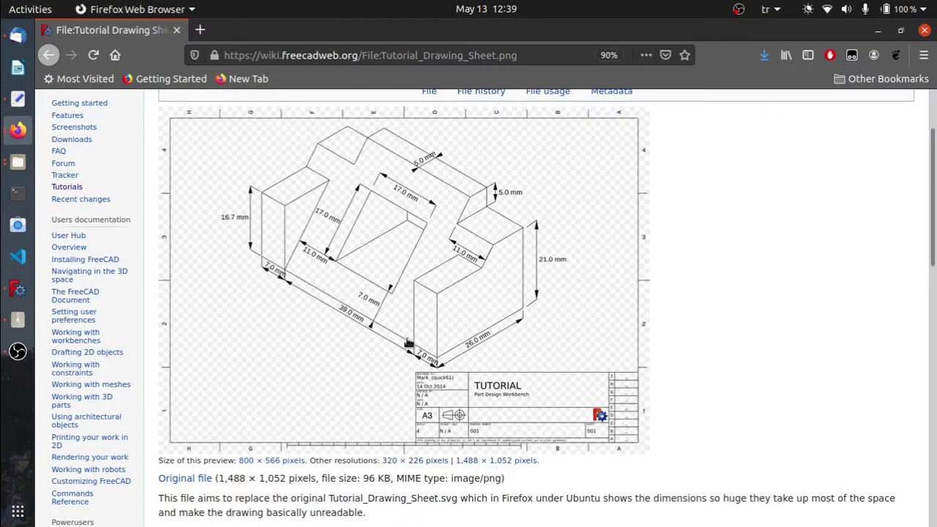
{"action": "key", "text": "alt+Tab"}
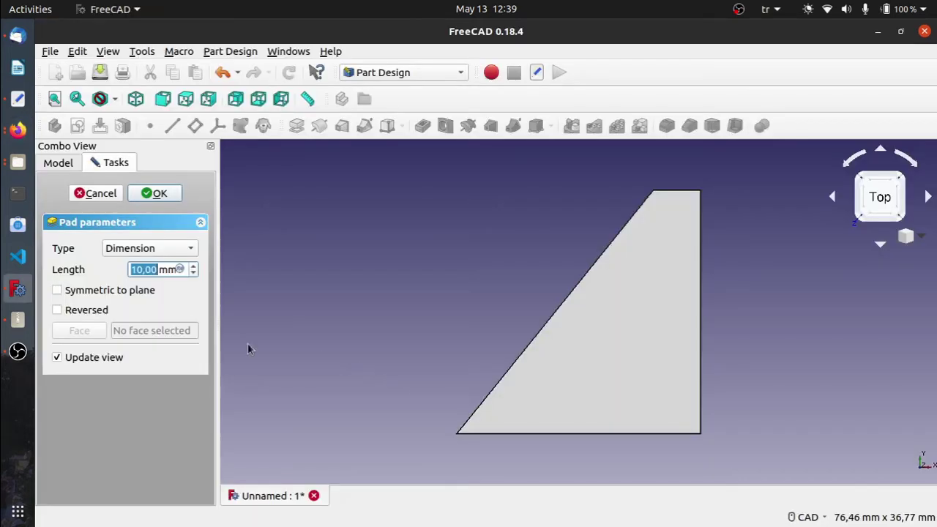
{"action": "type", "text": "53"}
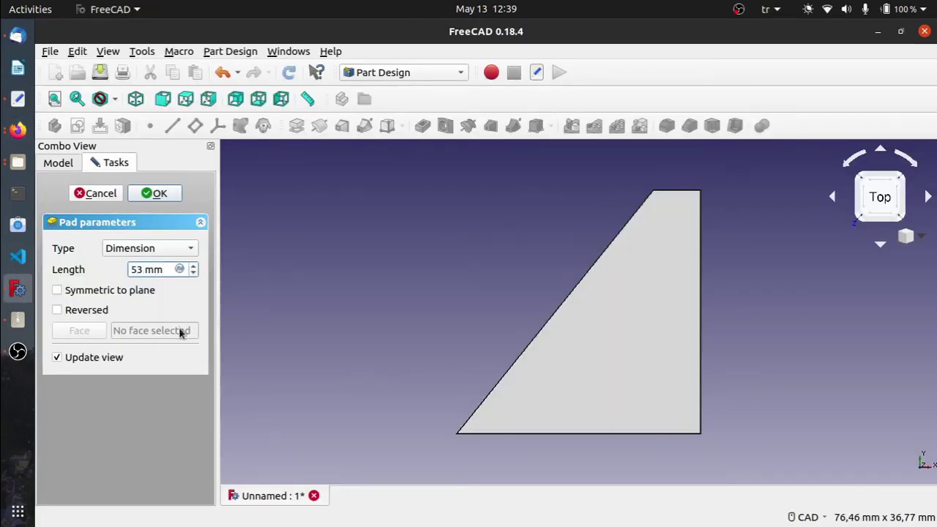
- In isometric view, make the 53 mm pad symmetric to the sketch plane and confirm it
{"action": "left_click", "coordinate": [905, 235]}
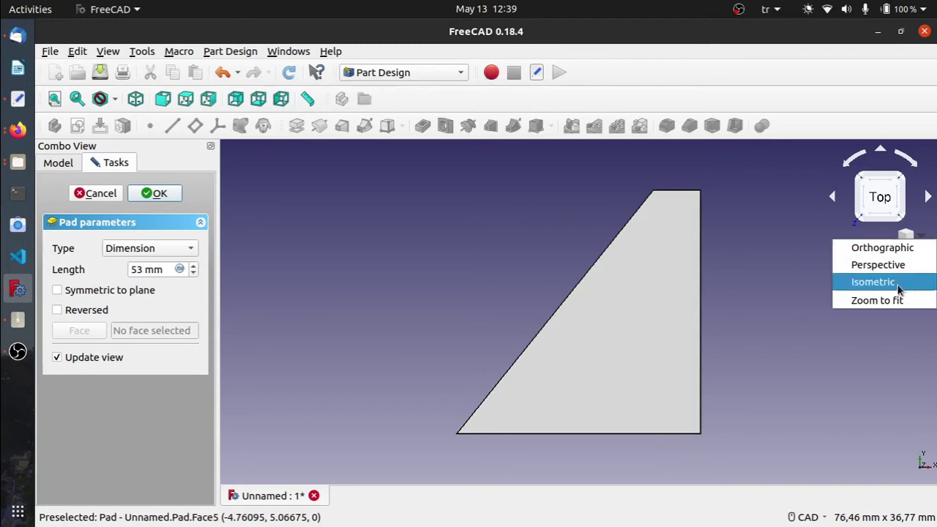
{"action": "left_click", "coordinate": [891, 281]}
{"action": "scroll", "coordinate": [673, 280], "scroll_direction": "down", "scroll_amount": 5}
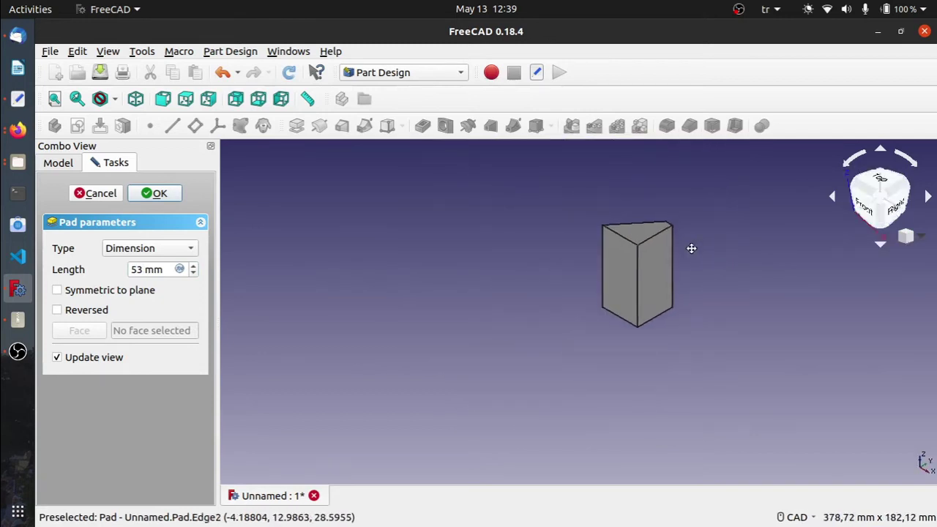
{"action": "scroll", "coordinate": [675, 249], "scroll_direction": "up", "scroll_amount": 5}
{"action": "scroll", "coordinate": [670, 258], "scroll_direction": "down", "scroll_amount": 2}
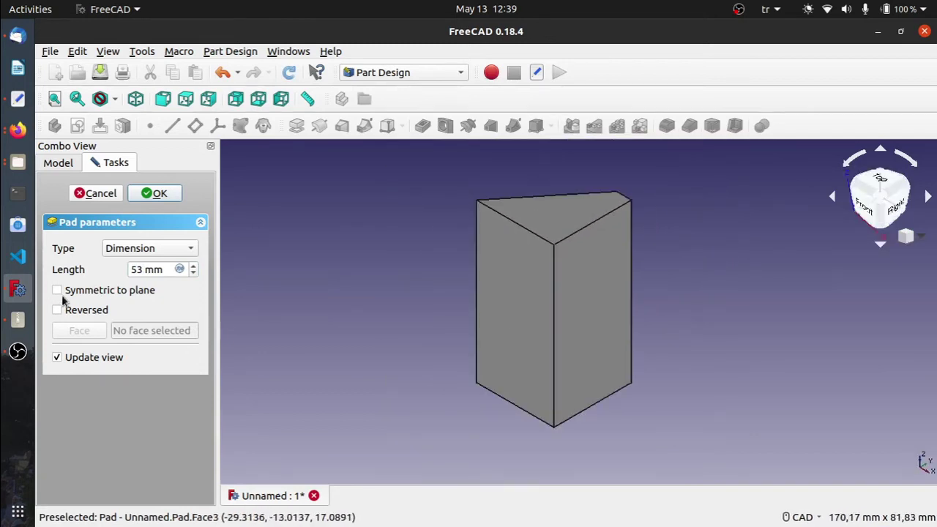
{"action": "left_click", "coordinate": [88, 293]}
{"action": "middle_click_drag", "start_coordinate": [408, 347], "coordinate": [387, 262]}
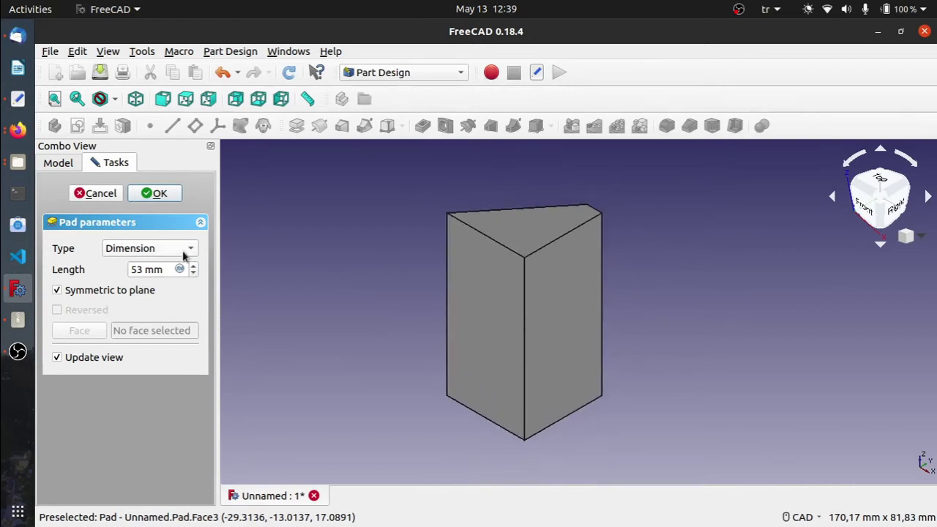
{"action": "left_click", "coordinate": [155, 194]}
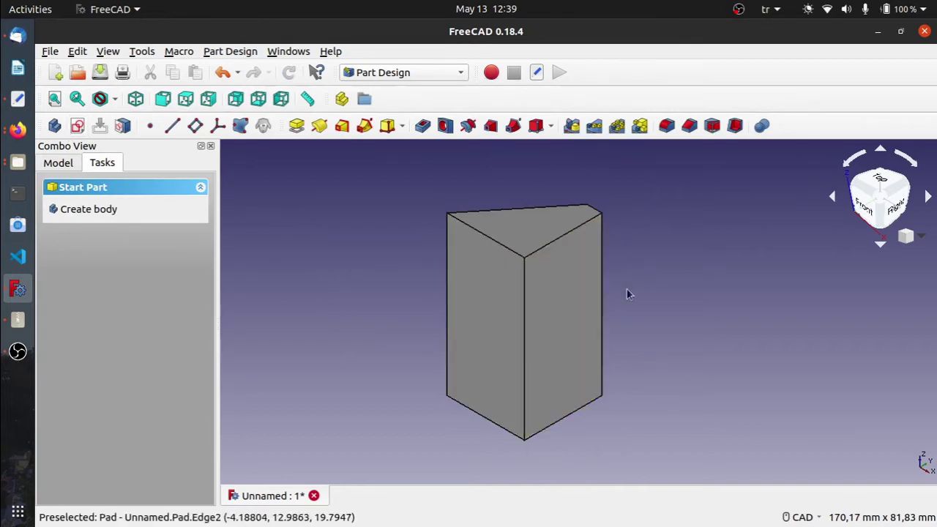
- Start a new sketch on the prism's right side face
{"action": "key", "text": "alt+Tab"}
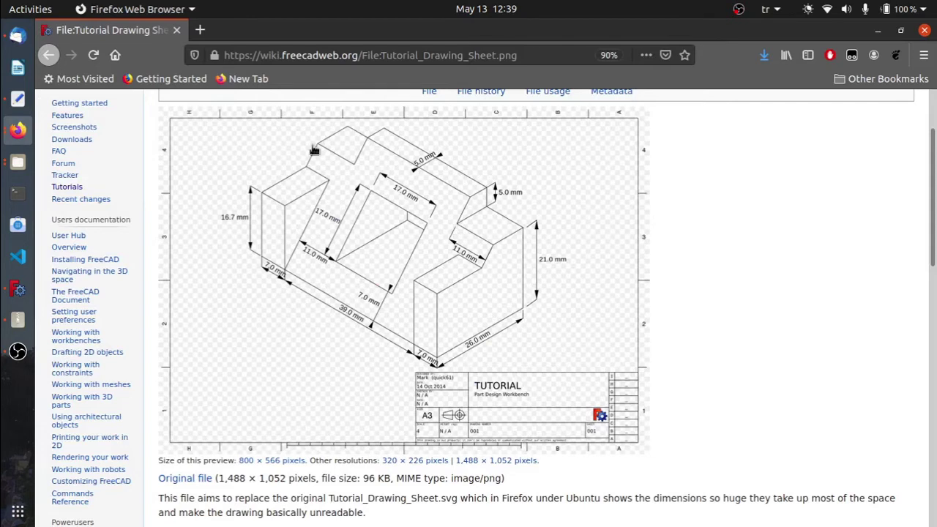
{"action": "key", "text": "alt+Tab"}
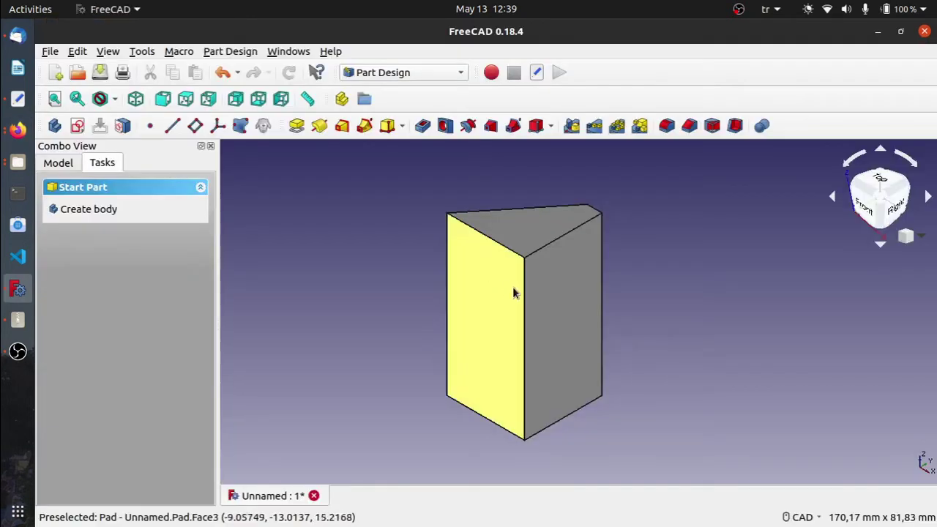
{"action": "left_click", "coordinate": [580, 292]}
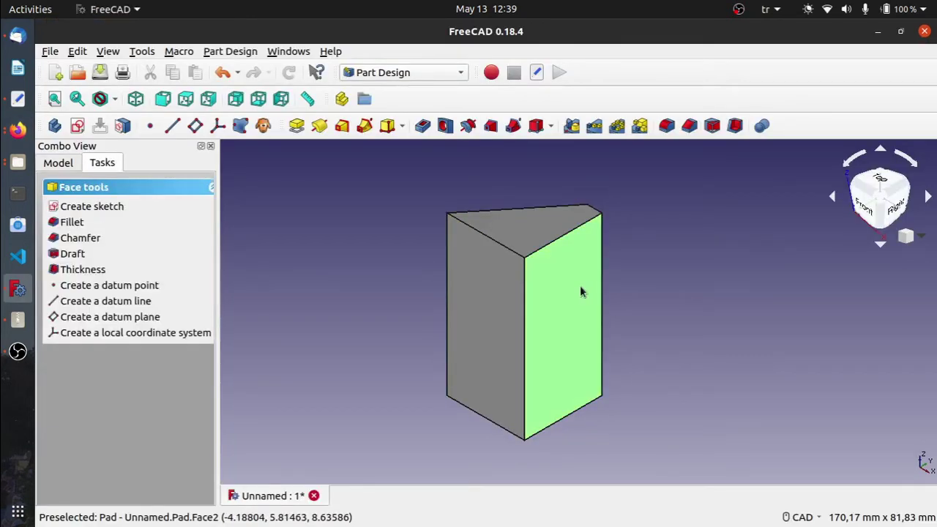
{"action": "left_click", "coordinate": [105, 211]}
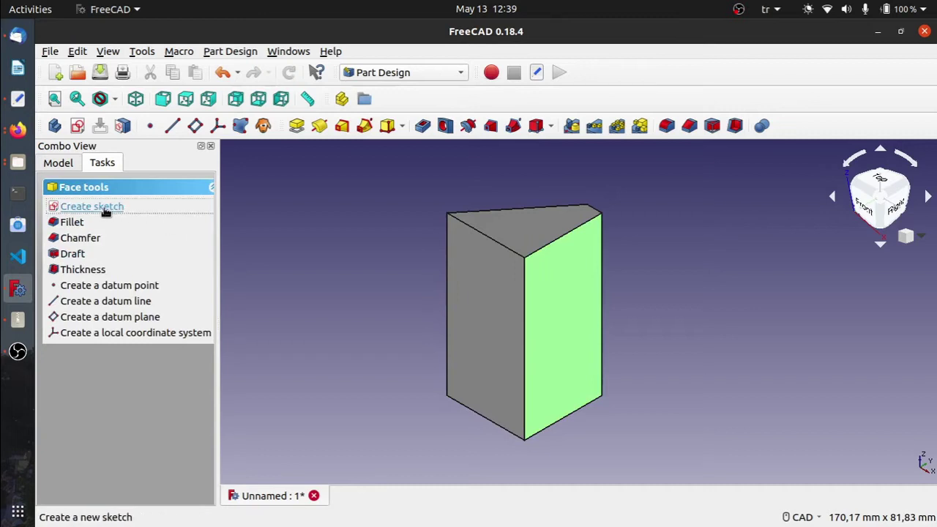
- Draw a small rectangle near the top edge of the face
{"action": "scroll", "coordinate": [576, 241], "scroll_direction": "up", "scroll_amount": 2}
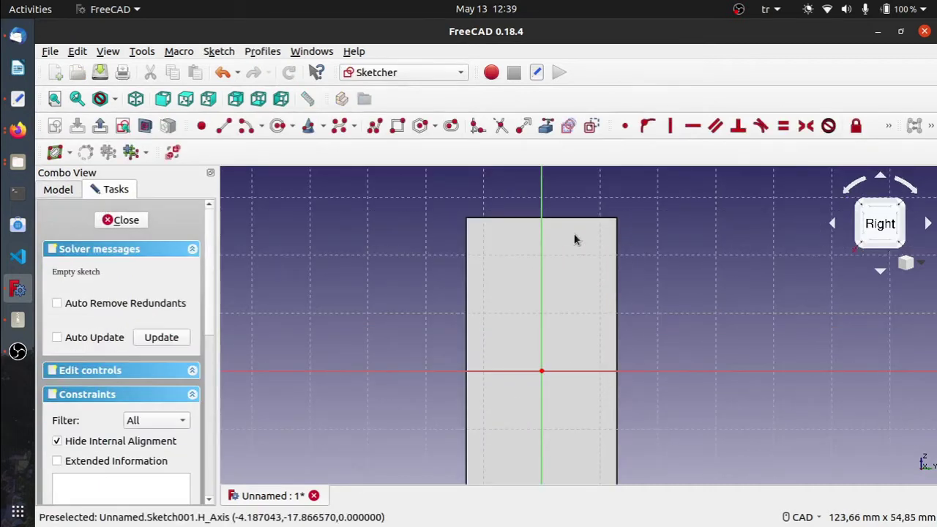
{"action": "middle_click_drag", "start_coordinate": [597, 256], "coordinate": [506, 296]}
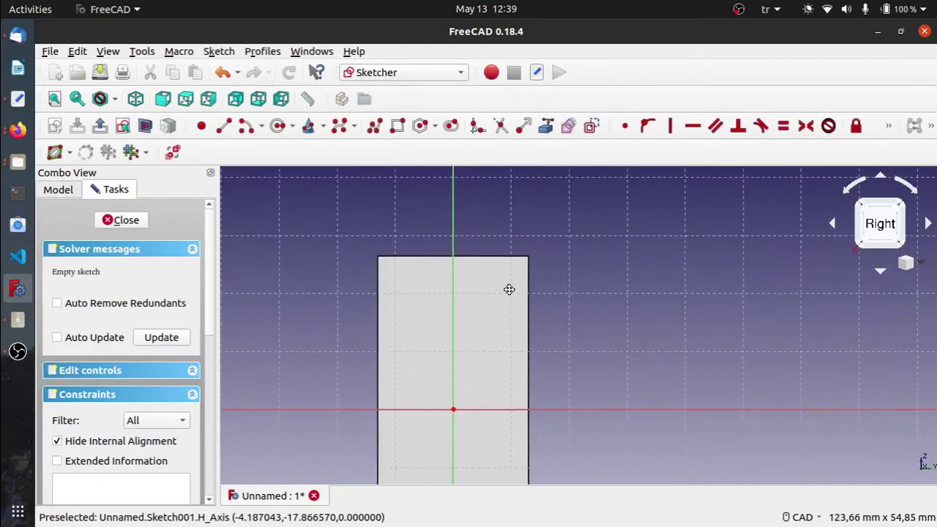
{"action": "left_click", "coordinate": [397, 128]}
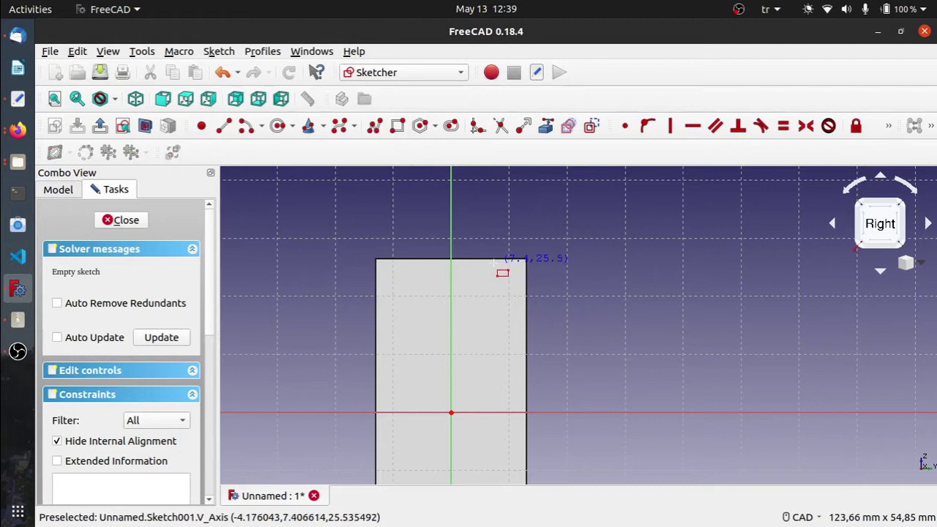
{"action": "left_click", "coordinate": [495, 267]}
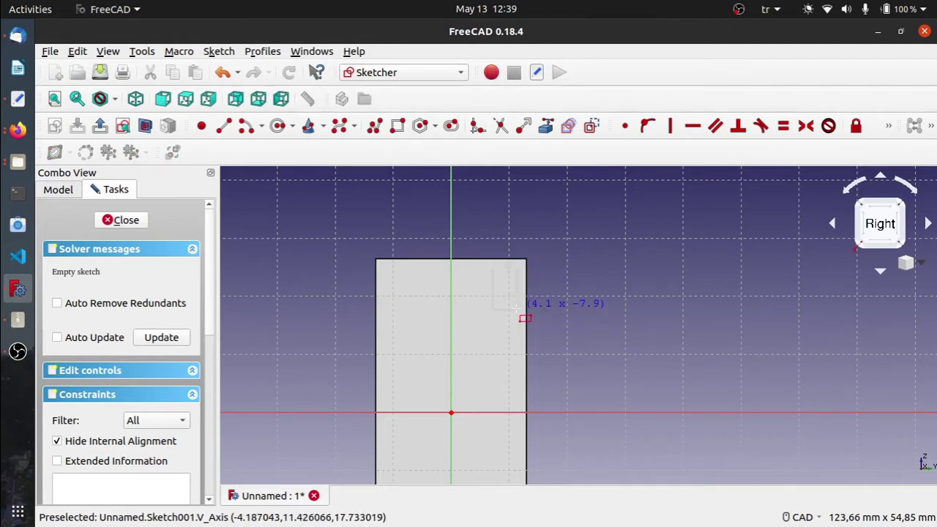
{"action": "left_click", "coordinate": [521, 323]}
{"action": "key", "text": "alt+Tab"}
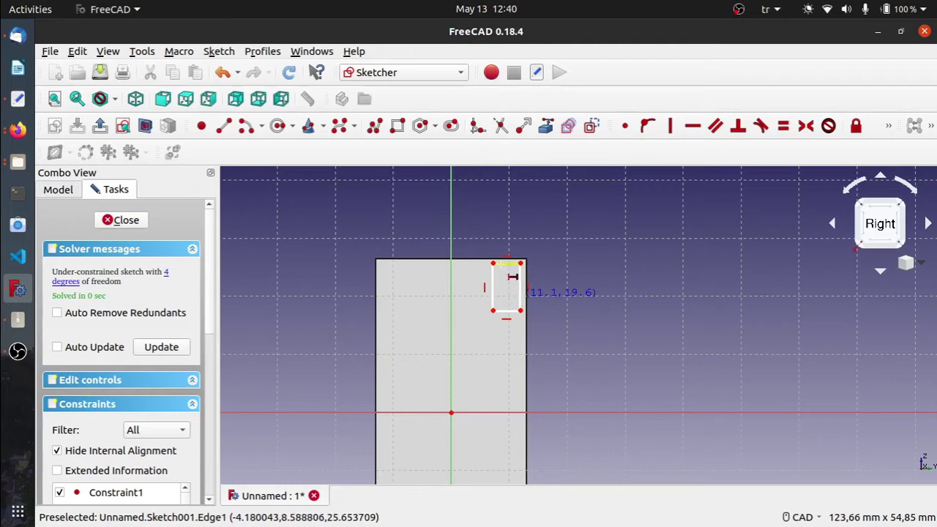
- Constrain the rectangle to 5 mm wide and 11 mm tall
{"action": "left_click", "coordinate": [501, 263]}
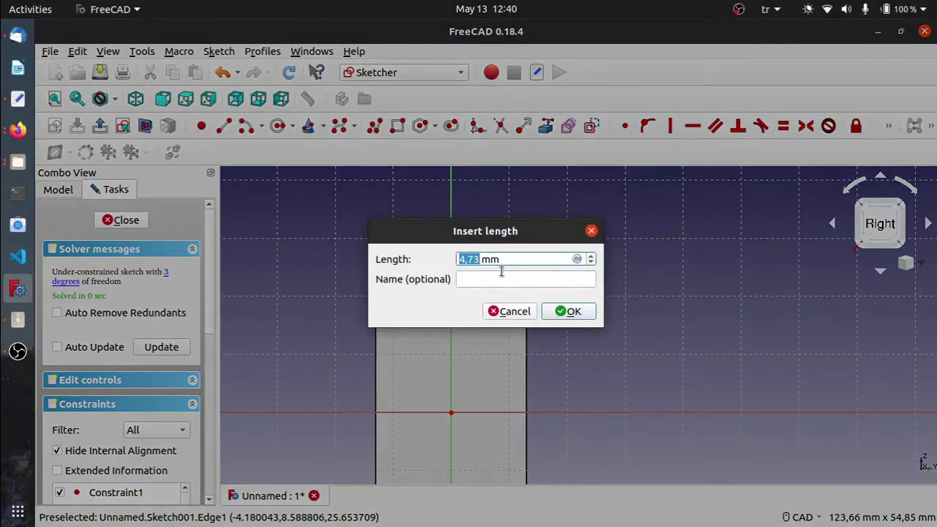
{"action": "type", "text": "5"}
{"action": "key", "text": "Return"}
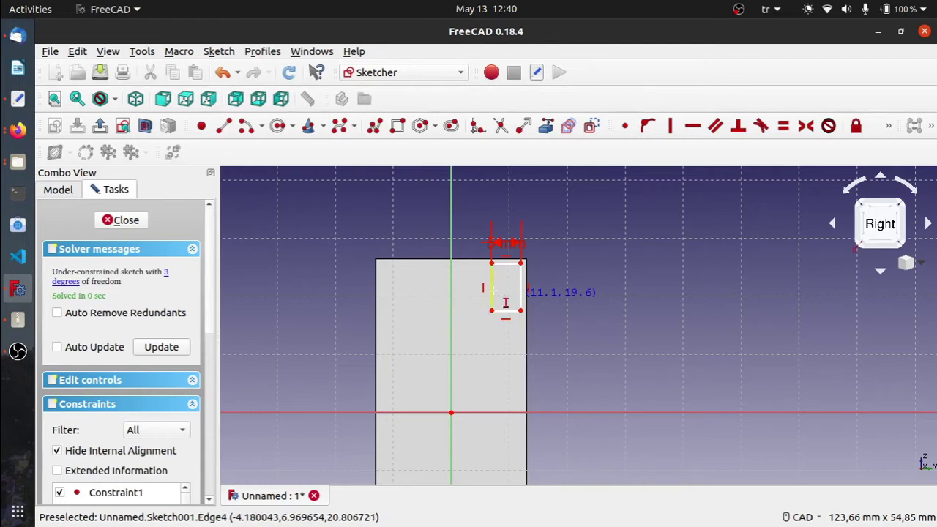
{"action": "left_click", "coordinate": [492, 294]}
{"action": "type", "text": "11"}
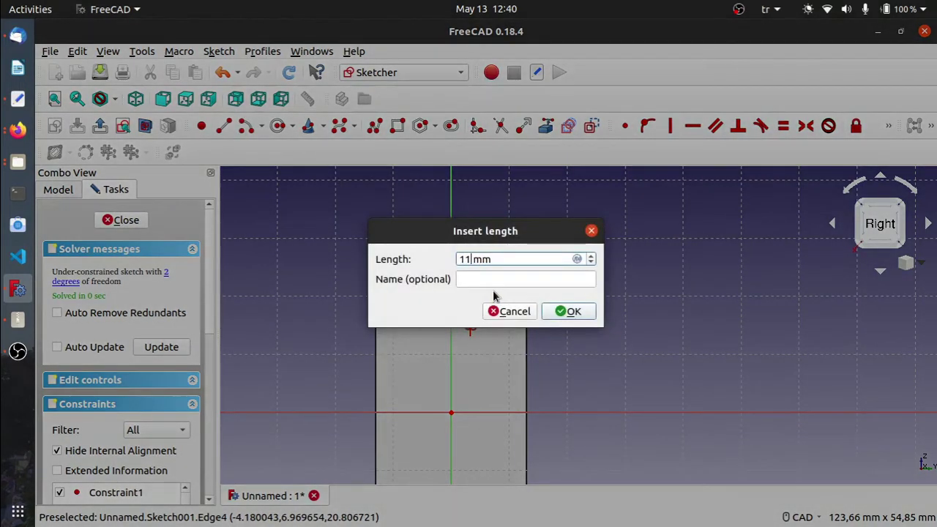
{"action": "key", "text": "Return"}
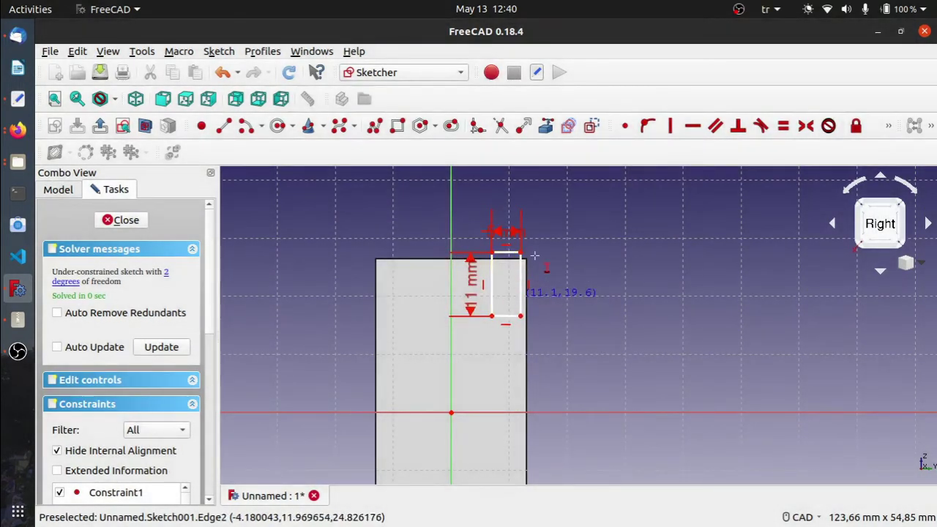
- Pin the rectangle's top-right corner coincident with the face's top corner
{"action": "mouse_move", "coordinate": [511, 257]}
{"action": "left_mouse_down"}
{"action": "mouse_move", "coordinate": [499, 276]}
{"action": "mouse_move", "coordinate": [540, 251]}
{"action": "left_mouse_up"}
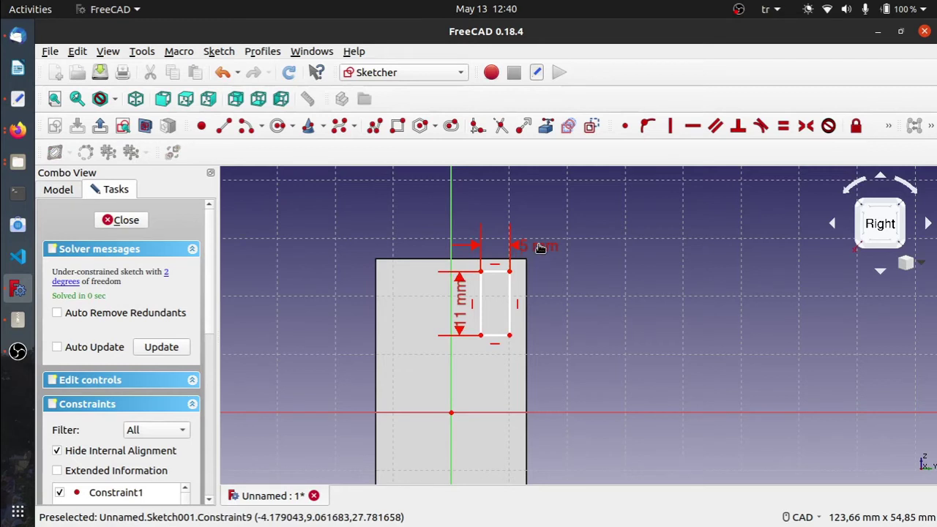
{"action": "left_click_drag", "start_coordinate": [458, 320], "coordinate": [459, 306]}
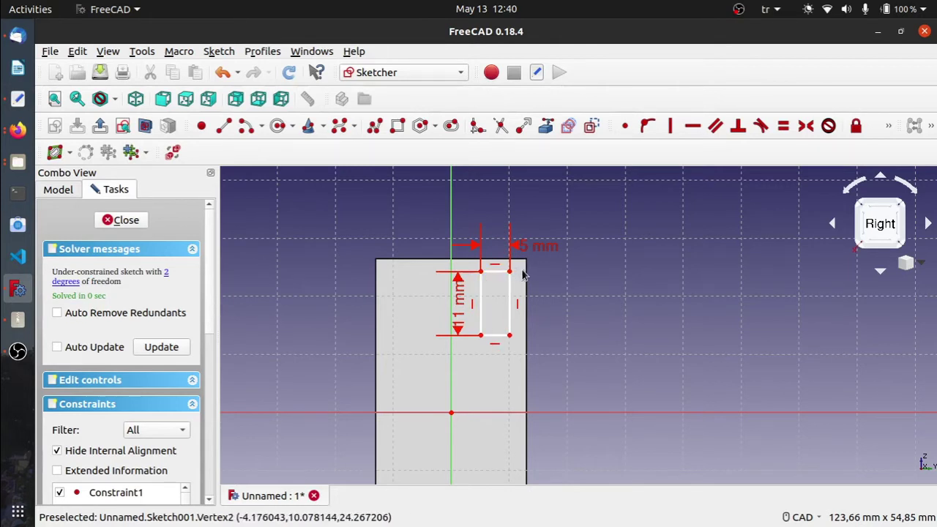
{"action": "scroll", "coordinate": [523, 274], "scroll_direction": "up", "scroll_amount": 2}
{"action": "scroll", "coordinate": [522, 263], "scroll_direction": "up", "scroll_amount": 2}
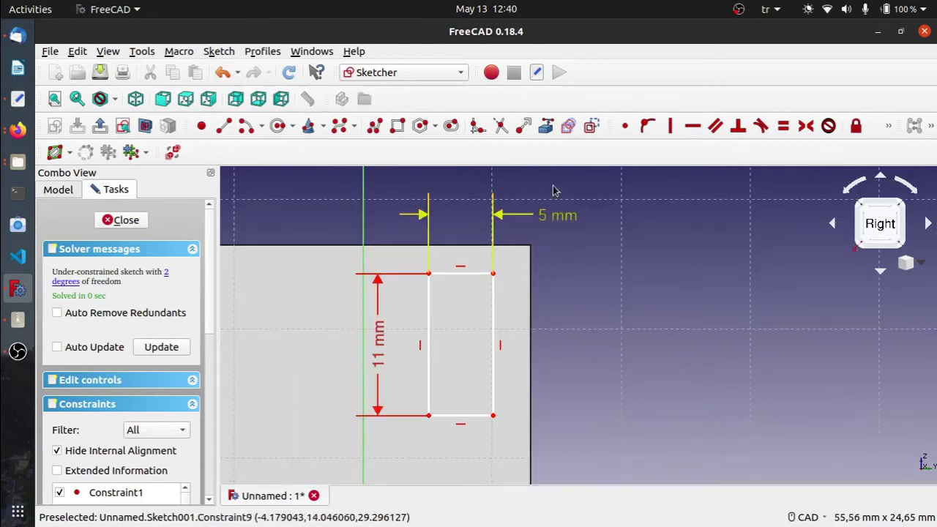
{"action": "left_click", "coordinate": [545, 126]}
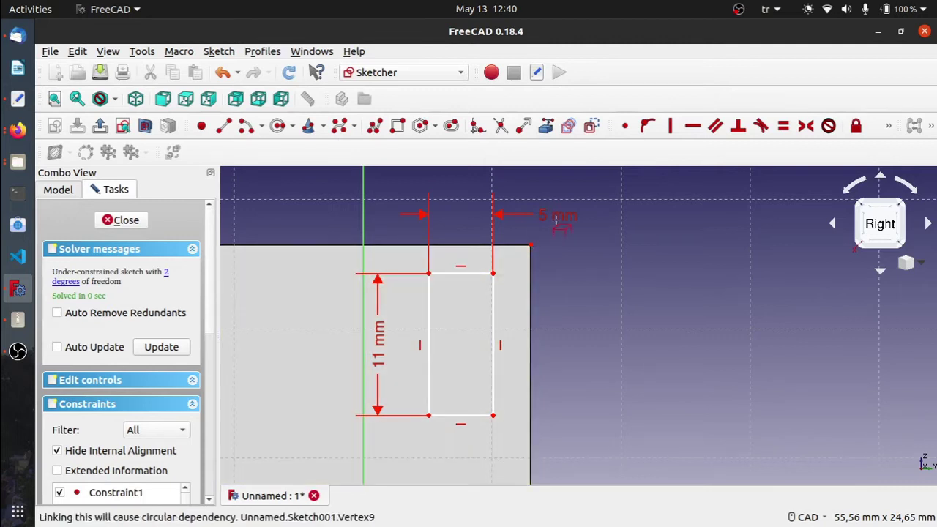
{"action": "right_click", "coordinate": [560, 224]}
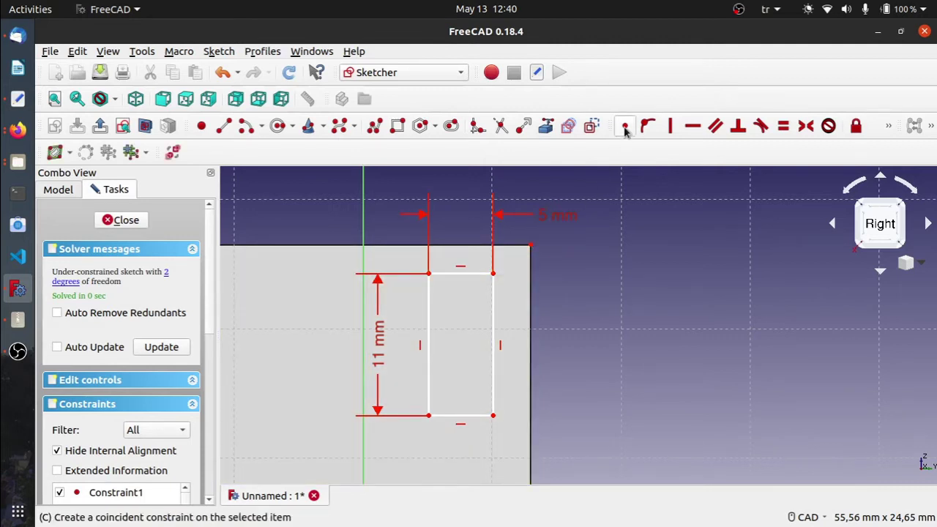
{"action": "left_click", "coordinate": [626, 131]}
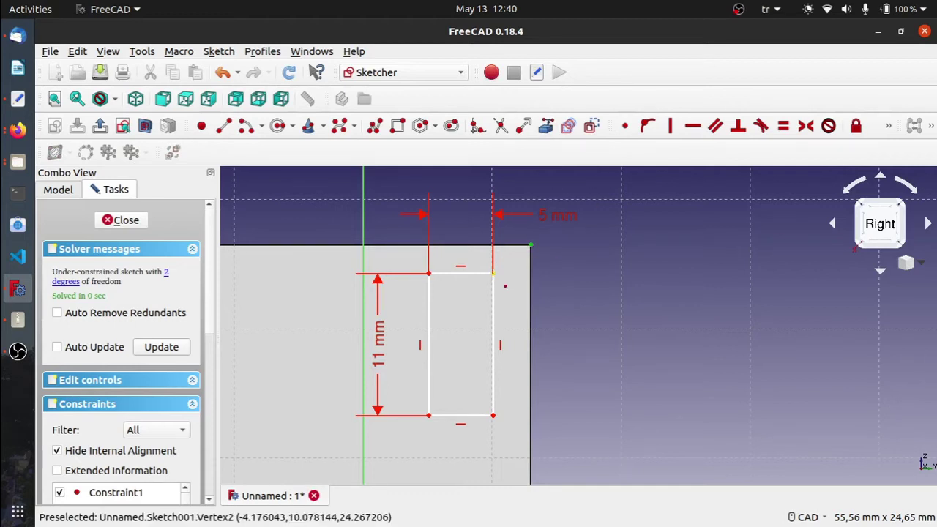
{"action": "left_click", "coordinate": [494, 273]}
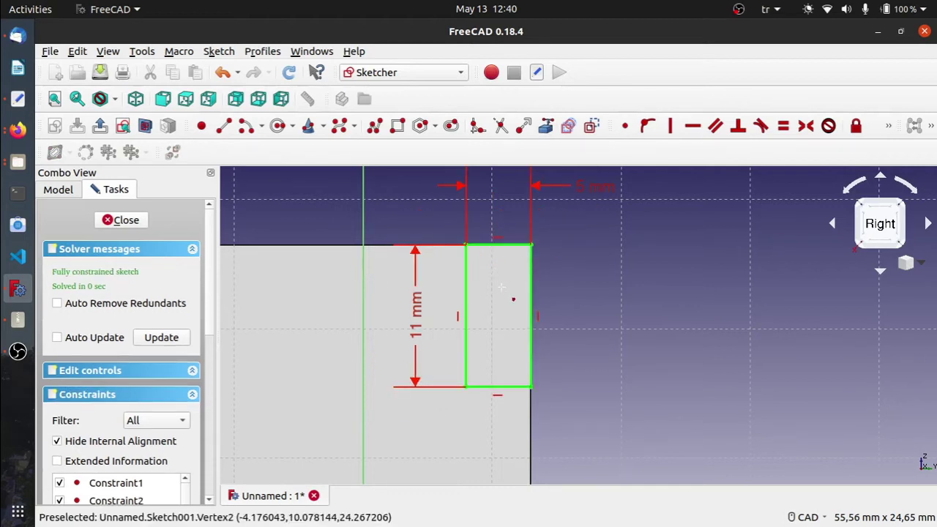
- Pocket Sketch001 with type Through all to cut the notch into the prism
{"action": "left_click", "coordinate": [123, 221]}
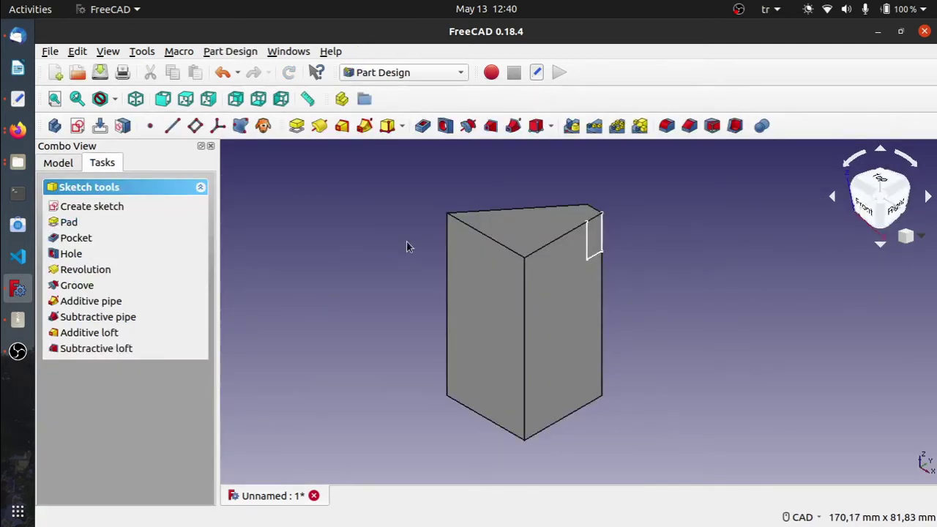
{"action": "left_click", "coordinate": [58, 163]}
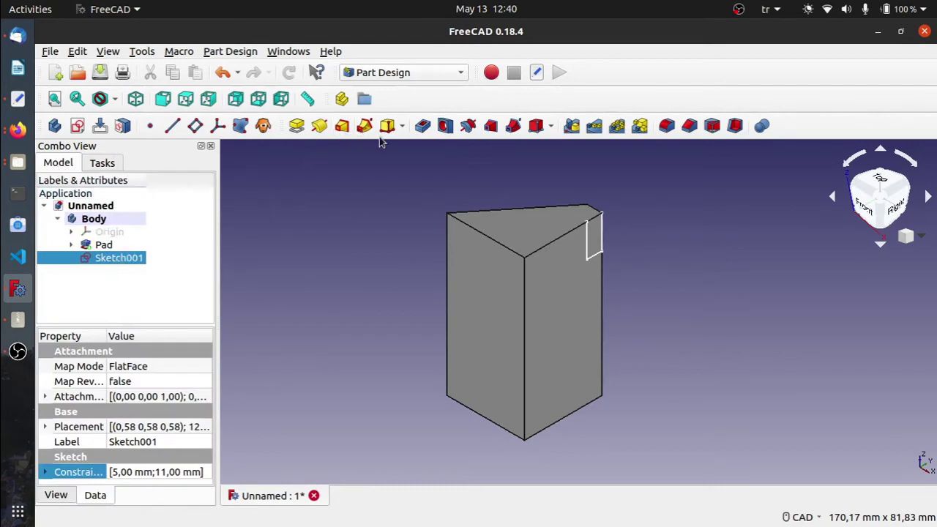
{"action": "left_click", "coordinate": [423, 125]}
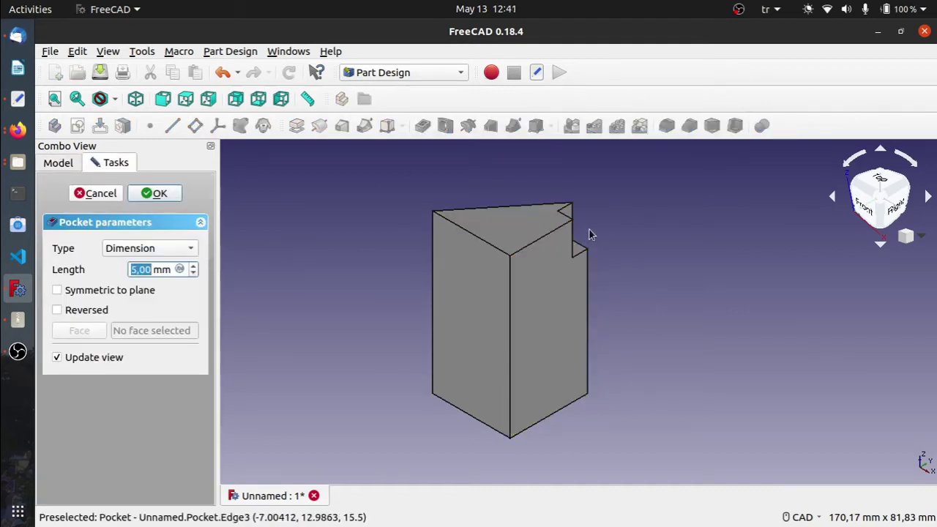
{"action": "mouse_move", "coordinate": [573, 251]}
{"action": "middle_mouse_down"}
{"action": "mouse_move", "coordinate": [561, 236]}
{"action": "mouse_move", "coordinate": [521, 253]}
{"action": "mouse_move", "coordinate": [441, 305]}
{"action": "middle_mouse_up"}
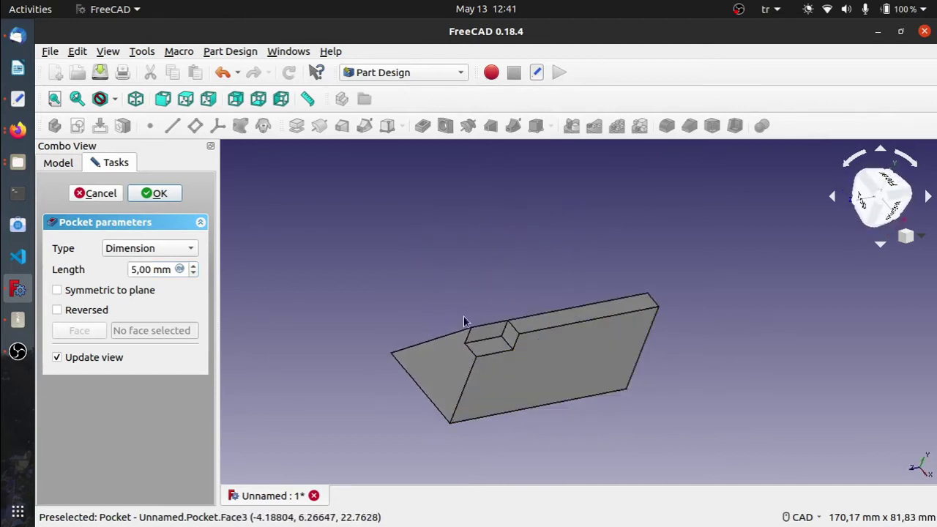
{"action": "left_click", "coordinate": [151, 253]}
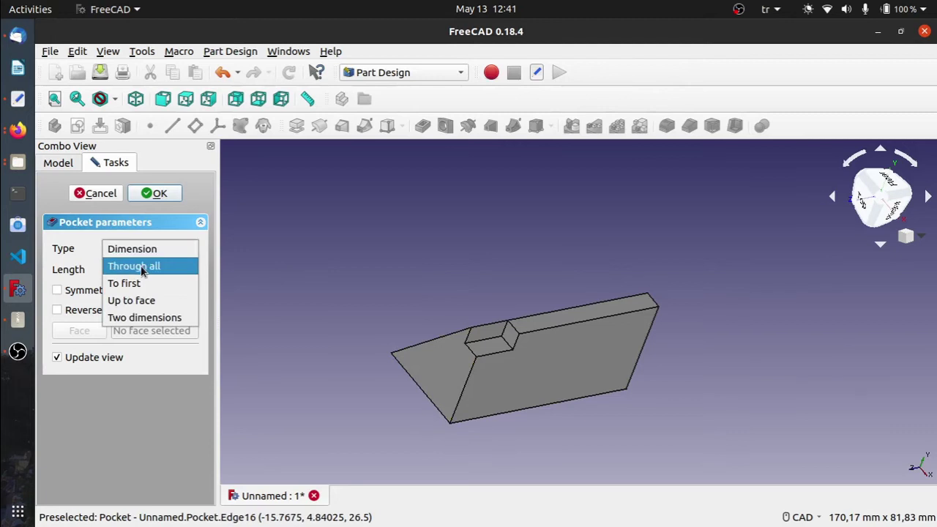
{"action": "left_click", "coordinate": [169, 268]}
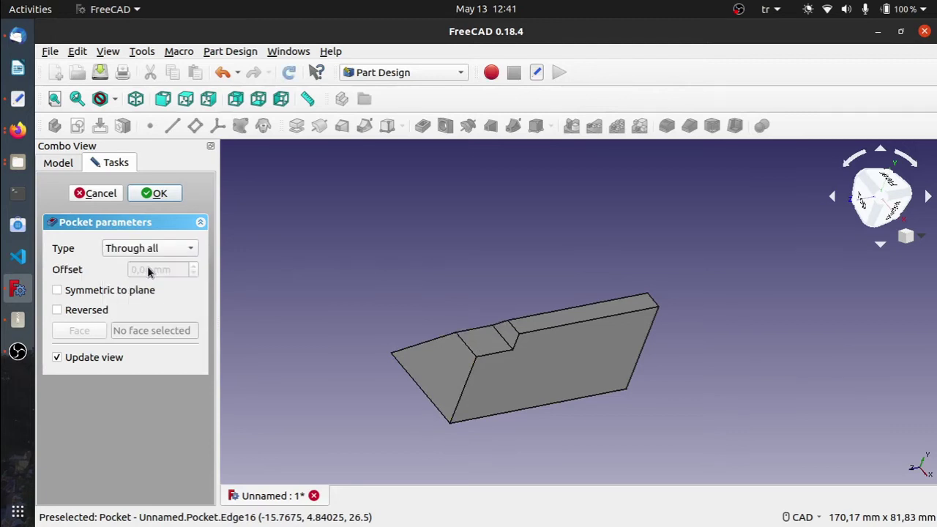
{"action": "left_click", "coordinate": [153, 194]}
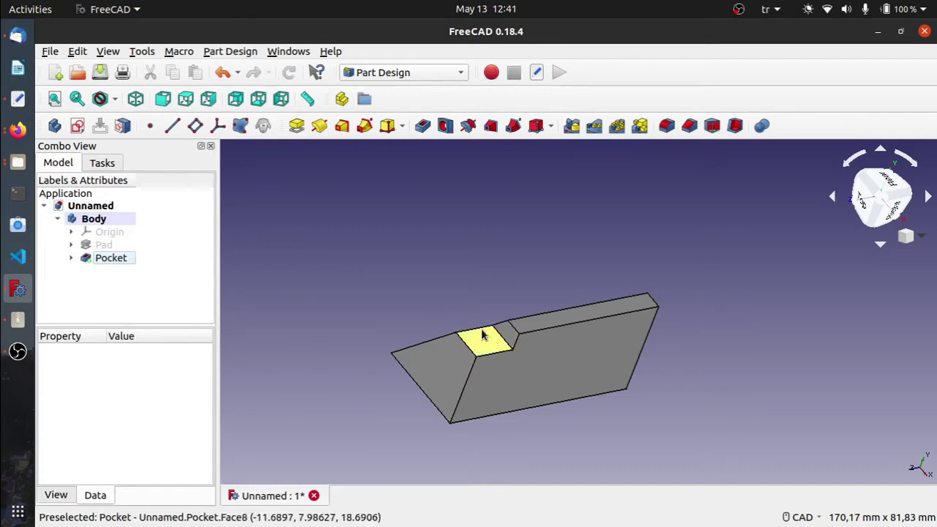
{"action": "key", "text": "alt+Tab"}
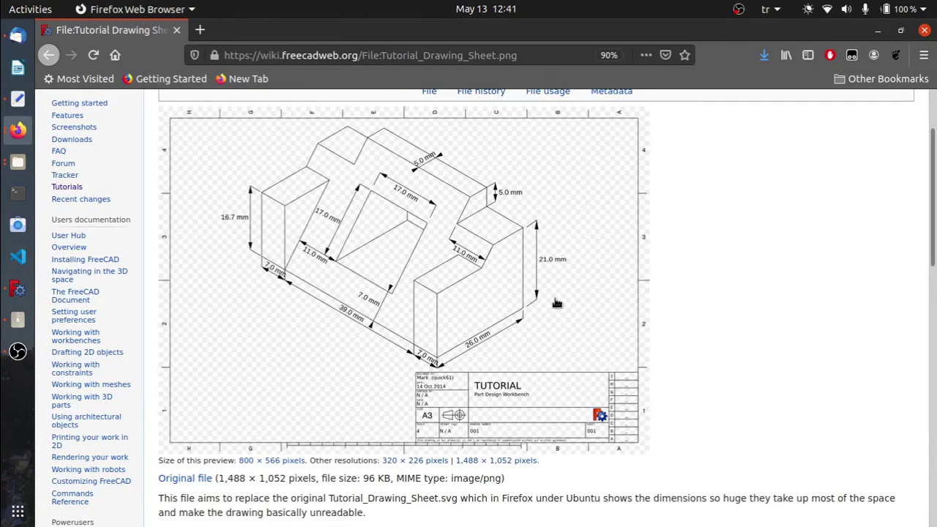
{"action": "key", "text": "alt+Tab"}
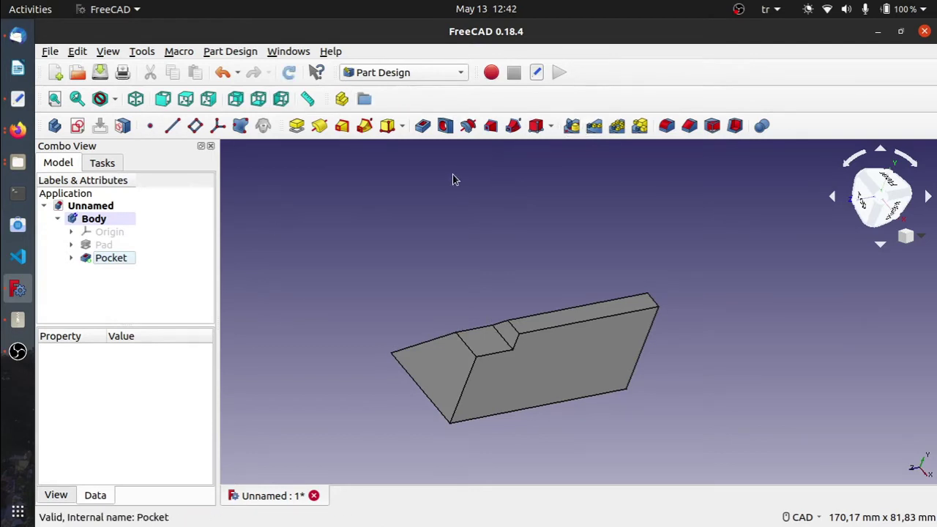
- Mirror the Pocket across the horizontal sketch axis, then view the tutorial drawing
{"action": "left_click", "coordinate": [101, 262]}
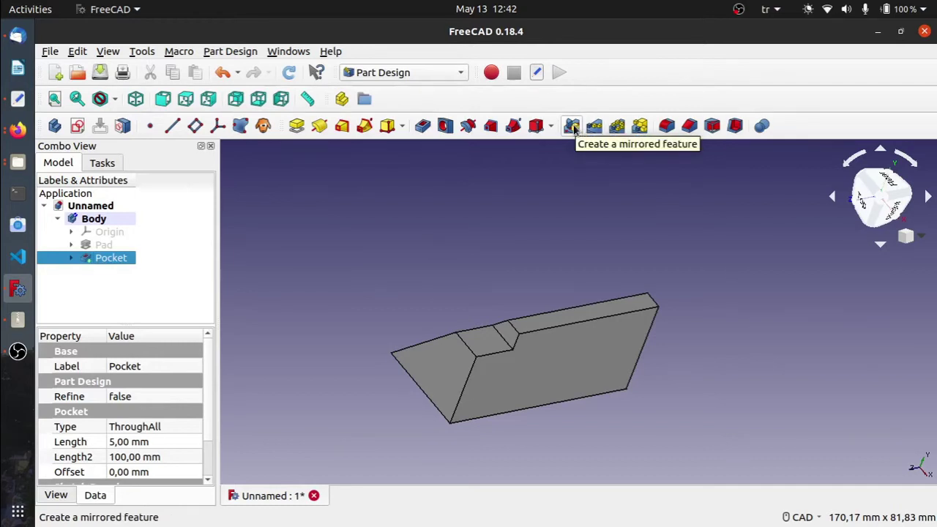
{"action": "left_click", "coordinate": [573, 126]}
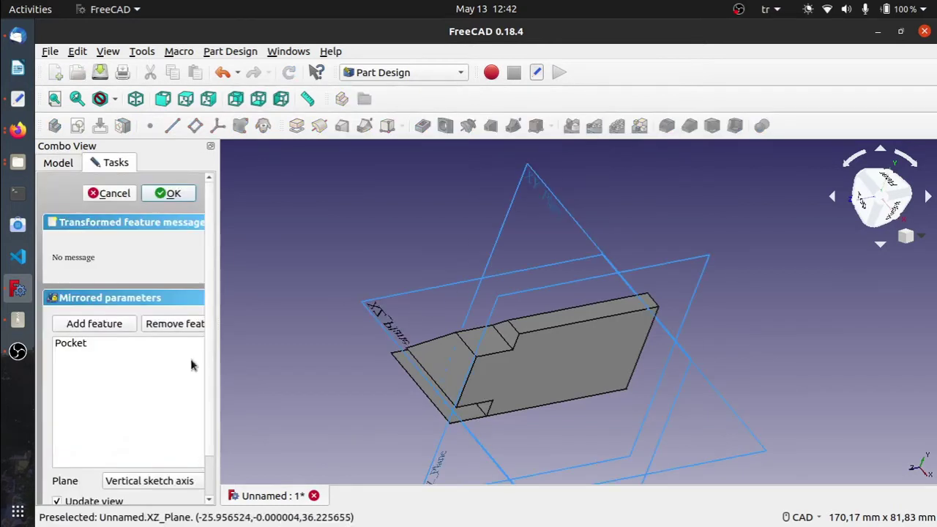
{"action": "scroll", "coordinate": [183, 456], "scroll_direction": "down", "scroll_amount": 1}
{"action": "left_click", "coordinate": [172, 442]}
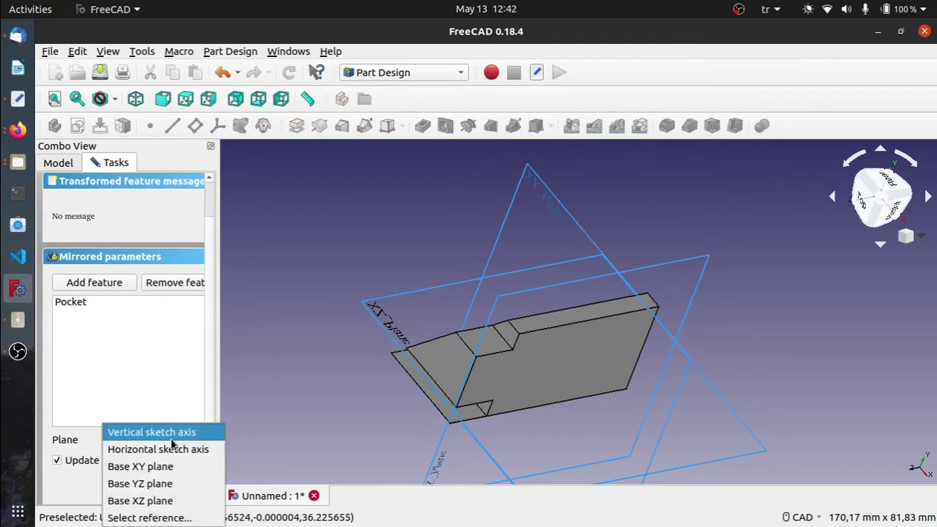
{"action": "left_click", "coordinate": [164, 453]}
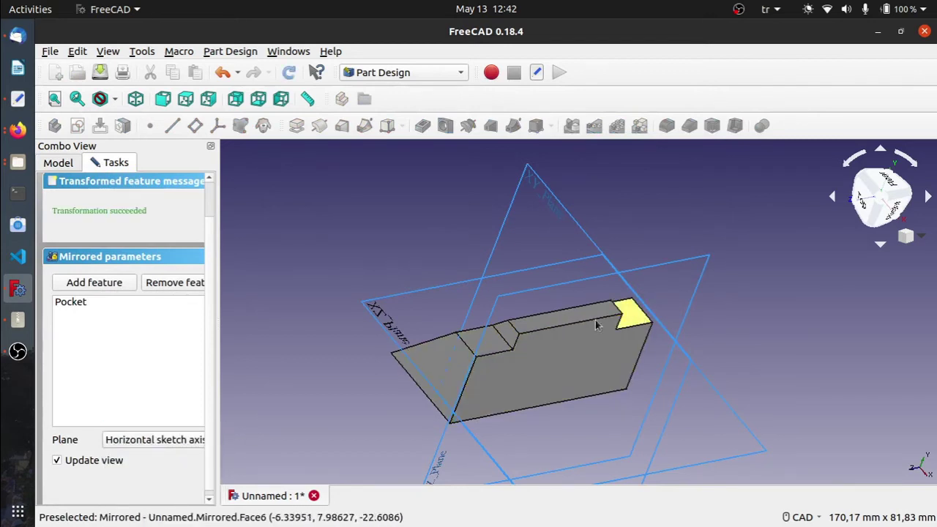
{"action": "scroll", "coordinate": [143, 227], "scroll_direction": "up", "scroll_amount": 2}
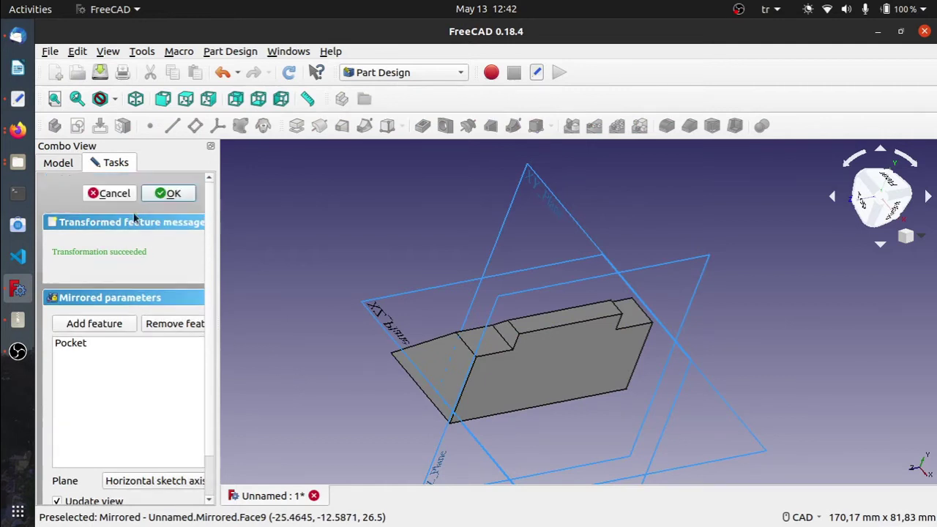
{"action": "left_click", "coordinate": [168, 194]}
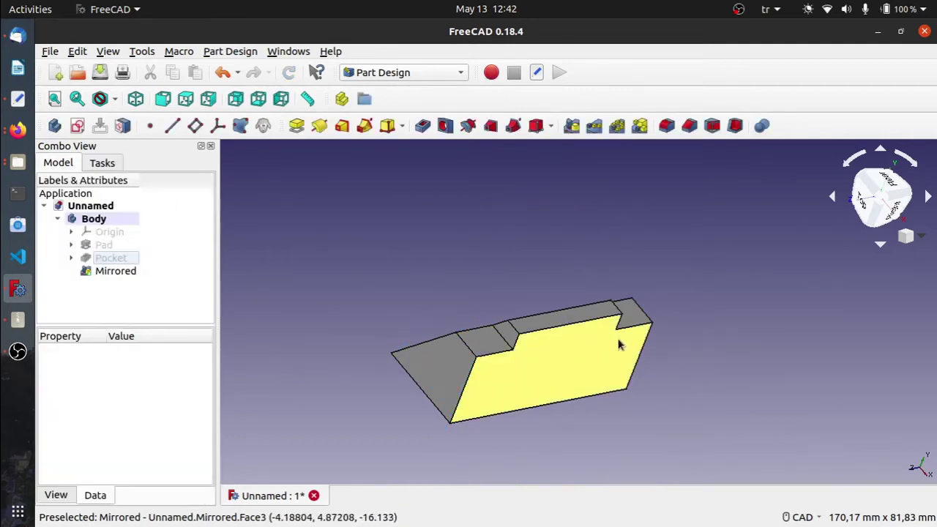
{"action": "mouse_move", "coordinate": [686, 349]}
{"action": "middle_mouse_down"}
{"action": "mouse_move", "coordinate": [479, 338]}
{"action": "mouse_move", "coordinate": [676, 334]}
{"action": "mouse_move", "coordinate": [691, 389]}
{"action": "mouse_move", "coordinate": [607, 376]}
{"action": "mouse_move", "coordinate": [588, 363]}
{"action": "mouse_move", "coordinate": [588, 329]}
{"action": "mouse_move", "coordinate": [682, 339]}
{"action": "mouse_move", "coordinate": [687, 353]}
{"action": "mouse_move", "coordinate": [678, 320]}
{"action": "mouse_move", "coordinate": [629, 322]}
{"action": "middle_mouse_up"}
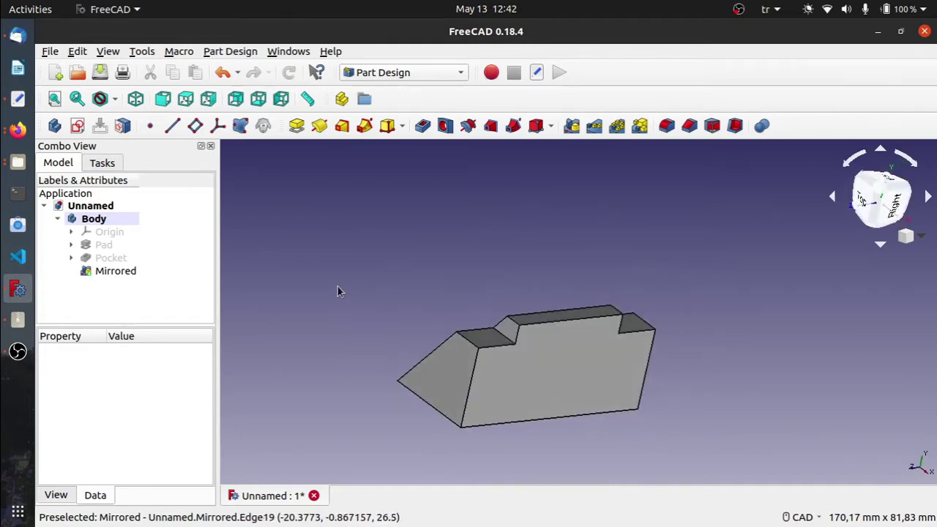
{"action": "key", "text": "alt+Tab"}
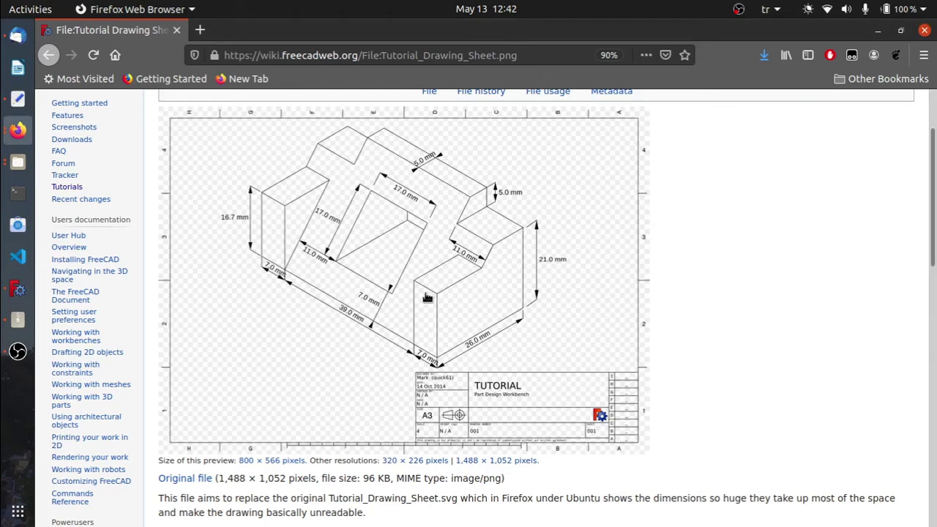
{"action": "right_click", "coordinate": [430, 284]}
{"action": "key", "text": "Escape"}
- Start a new sketch on the solid's large front face and frame the profile's top
{"action": "right_click", "coordinate": [483, 332]}
{"action": "key", "text": "Escape"}
{"action": "key", "text": "alt+Tab"}
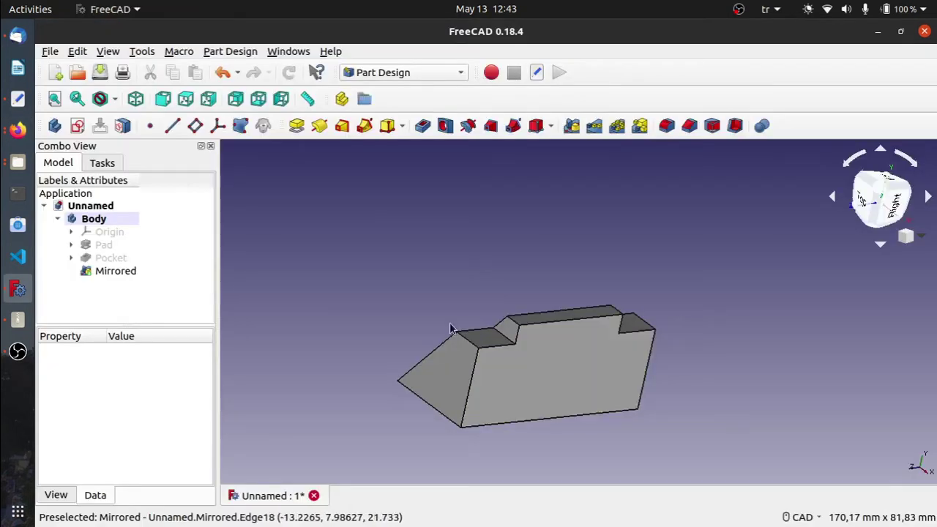
{"action": "left_click", "coordinate": [513, 388]}
{"action": "right_click", "coordinate": [514, 386]}
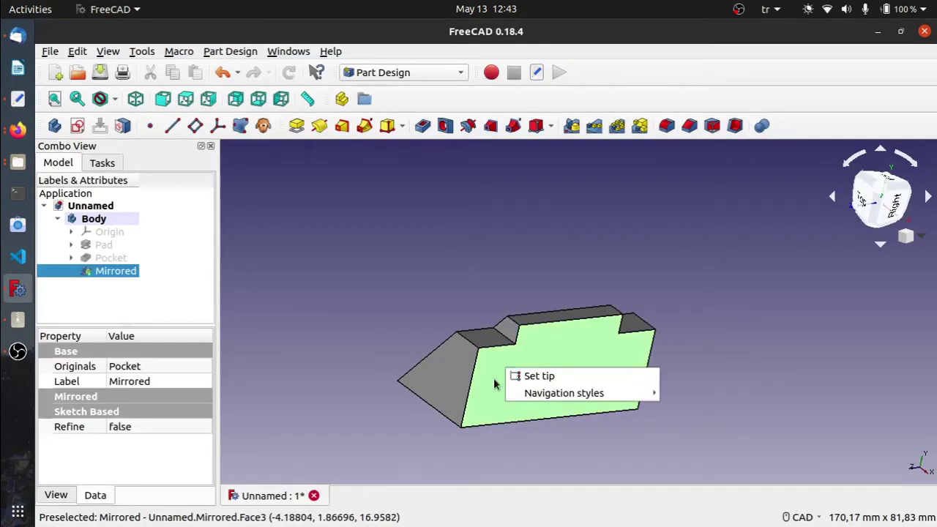
{"action": "left_click", "coordinate": [483, 383]}
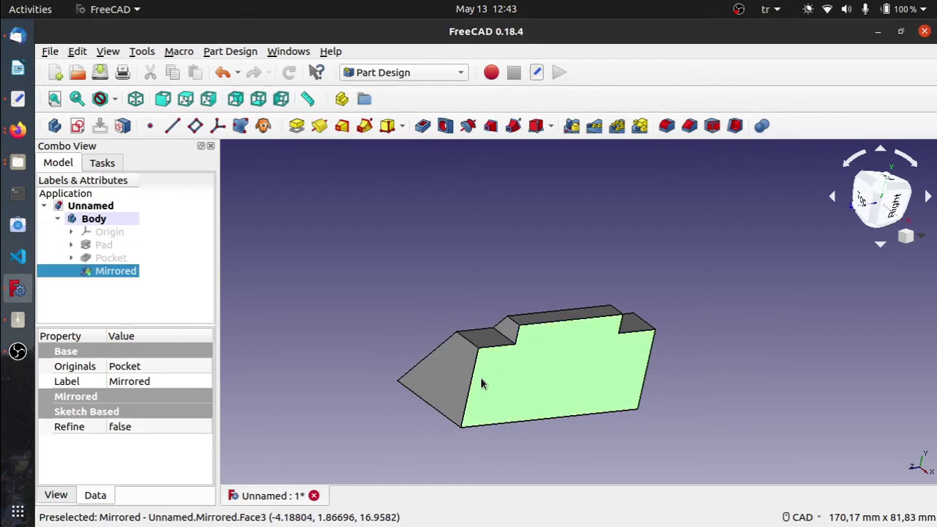
{"action": "left_click", "coordinate": [77, 126]}
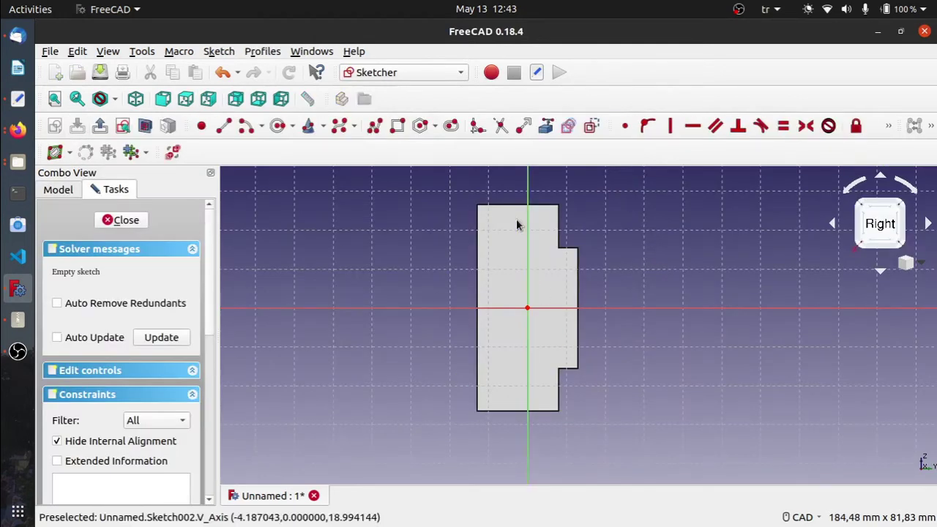
{"action": "scroll", "coordinate": [516, 220], "scroll_direction": "up", "scroll_amount": 3}
{"action": "mouse_move", "coordinate": [517, 224]}
{"action": "middle_mouse_down"}
{"action": "mouse_move", "coordinate": [469, 257]}
{"action": "mouse_move", "coordinate": [455, 288]}
{"action": "middle_mouse_up"}
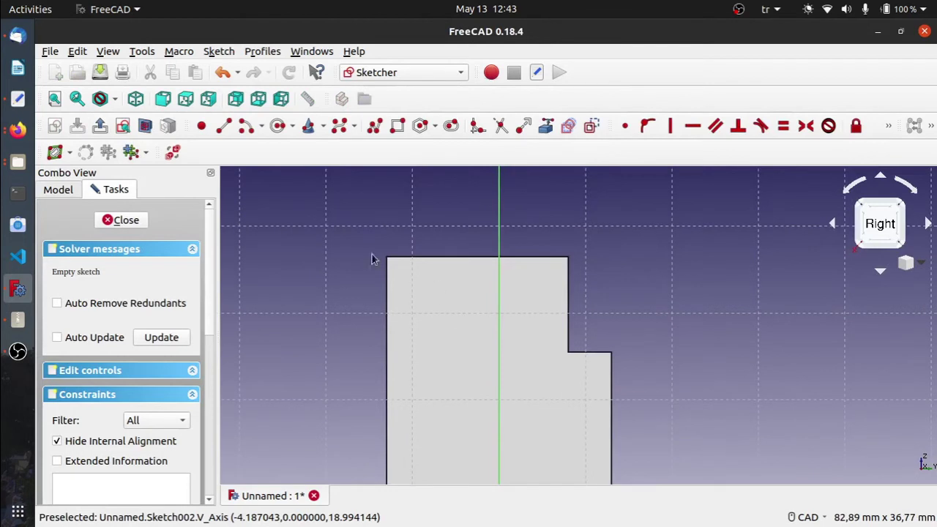
- Draw a rectangle just below the profile's top-left edge
{"action": "left_click", "coordinate": [397, 126]}
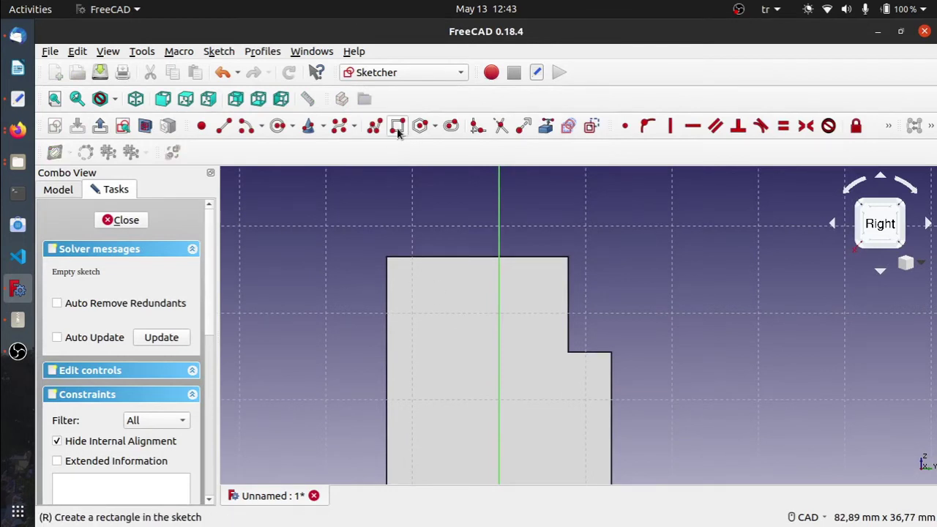
{"action": "left_click", "coordinate": [394, 266]}
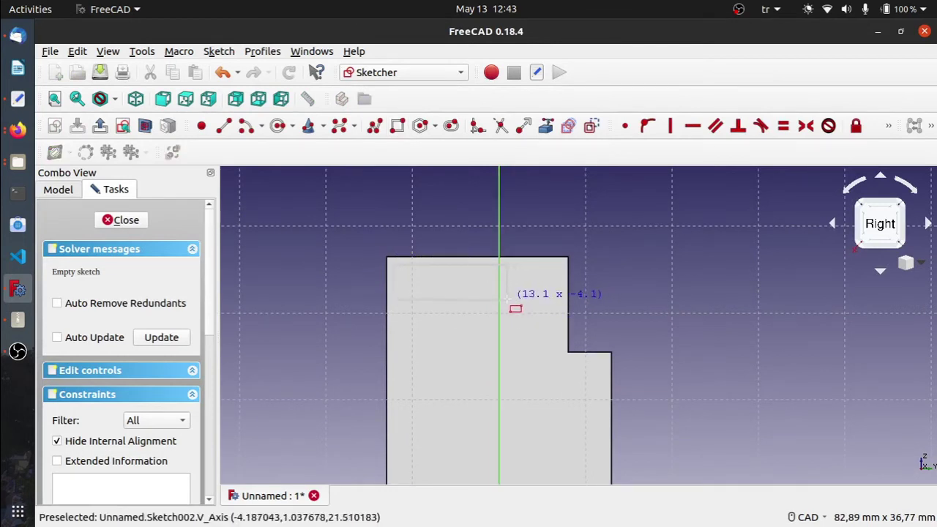
{"action": "left_click", "coordinate": [531, 298]}
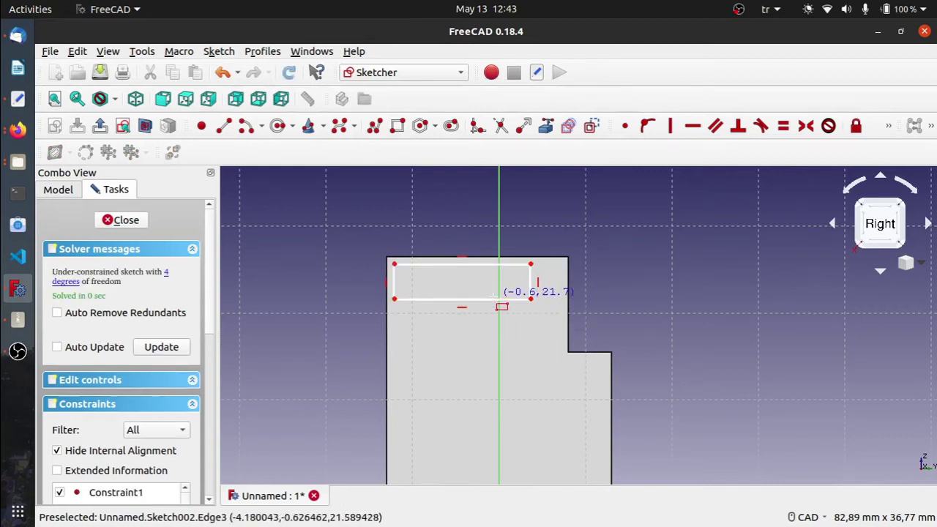
{"action": "key", "text": "alt+Tab"}
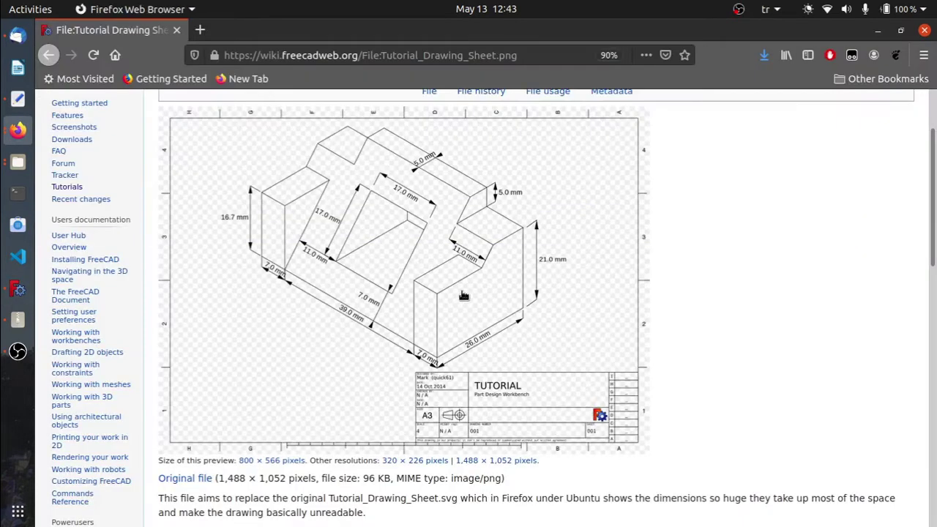
{"action": "key", "text": "alt+Tab"}
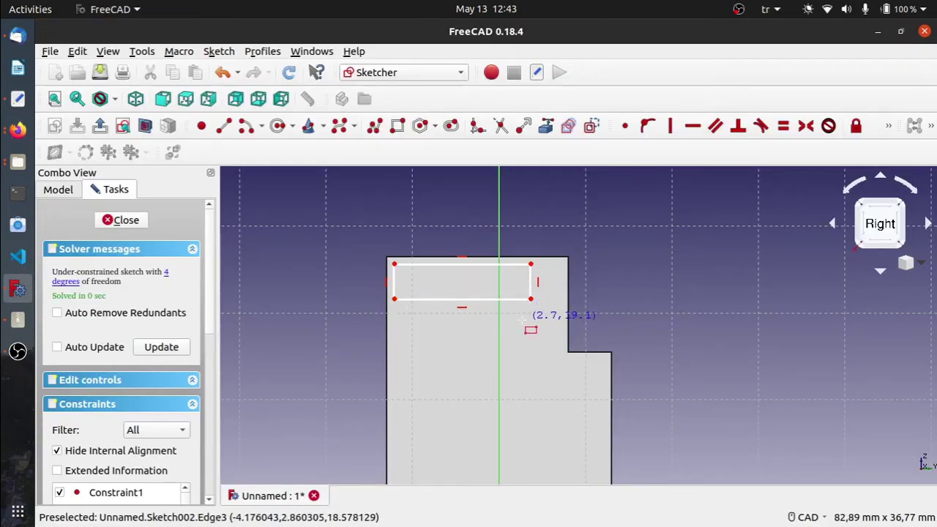
- Constrain the rectangle to 7 mm high and 16,7 mm long
{"action": "left_click", "coordinate": [531, 284]}
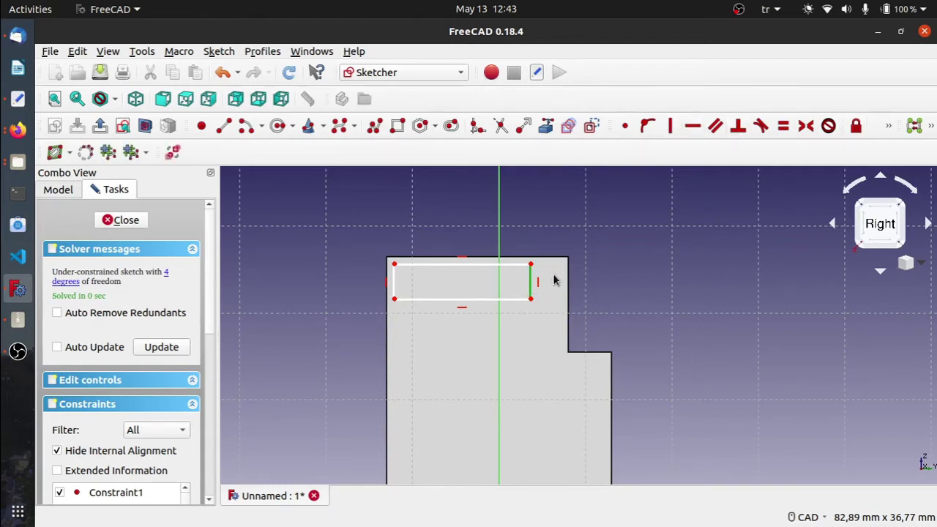
{"action": "key", "text": "i"}
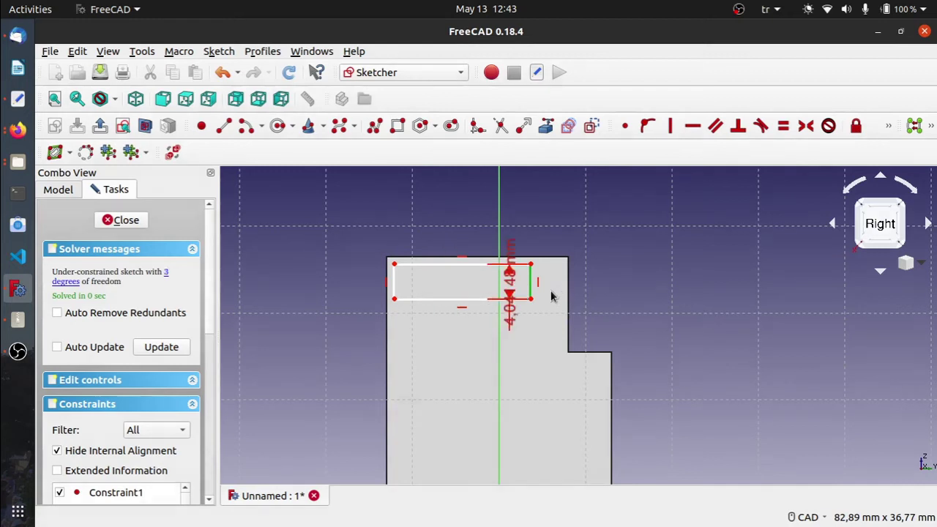
{"action": "type", "text": "7"}
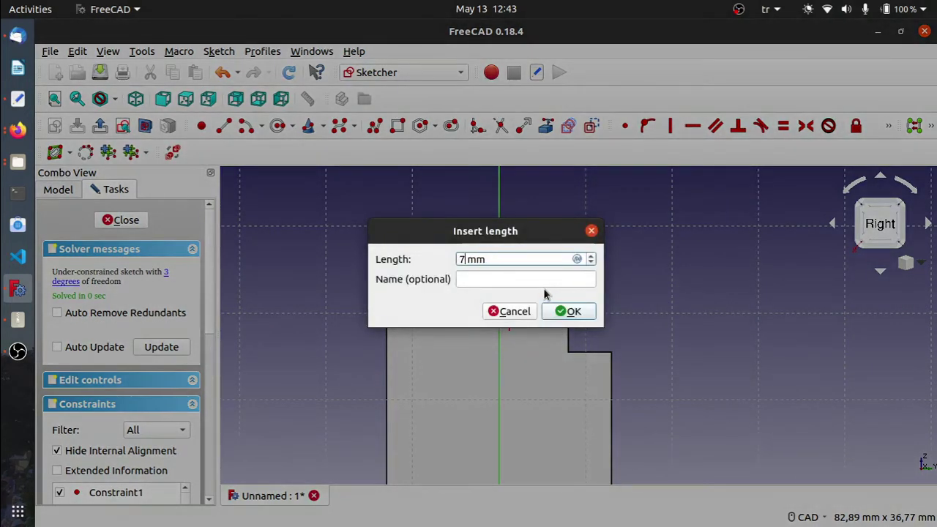
{"action": "key", "text": "Return"}
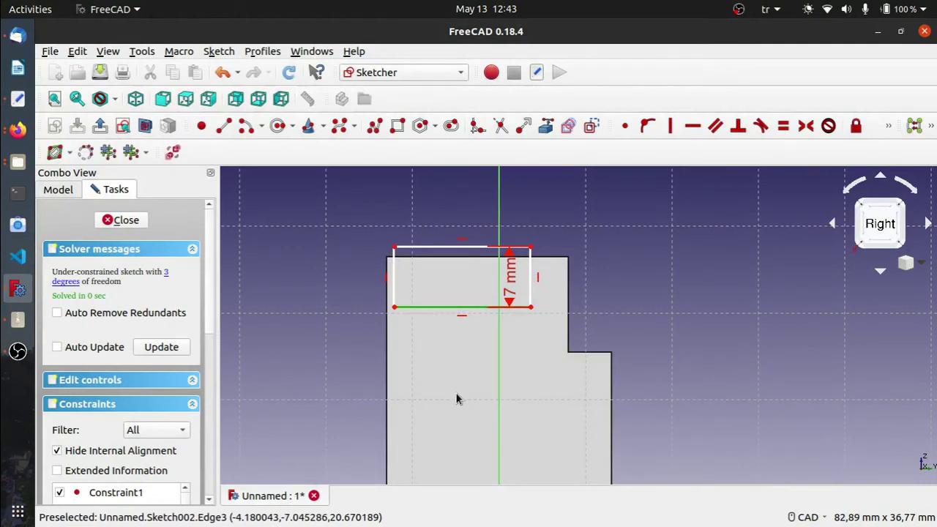
{"action": "type", "text": "l"}
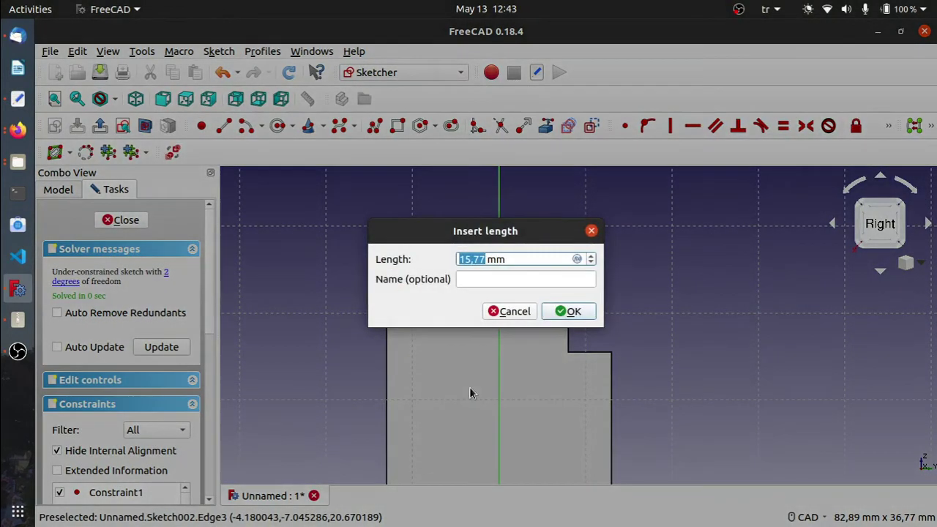
{"action": "type", "text": "26"}
{"action": "key", "text": "BackSpace"}
{"action": "key", "text": "BackSpace"}
{"action": "key", "text": "alt+Tab"}
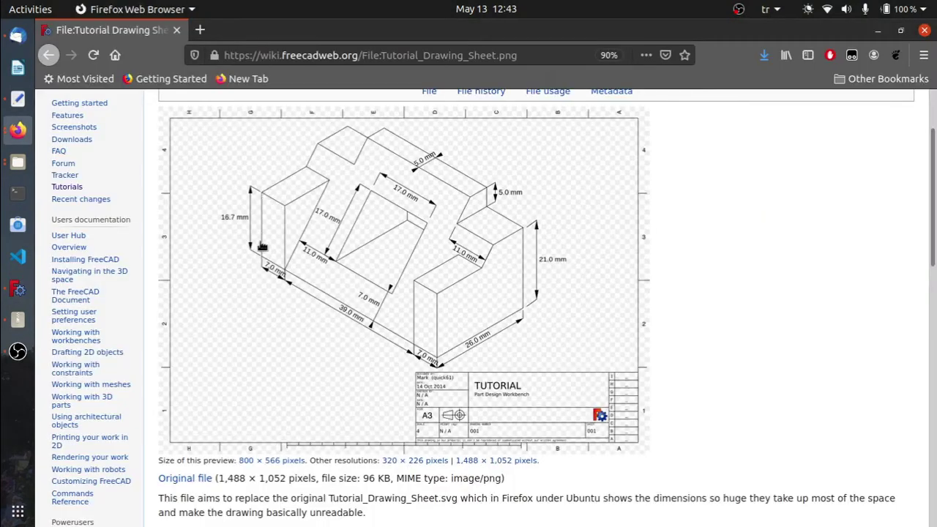
{"action": "key", "text": "alt+Tab"}
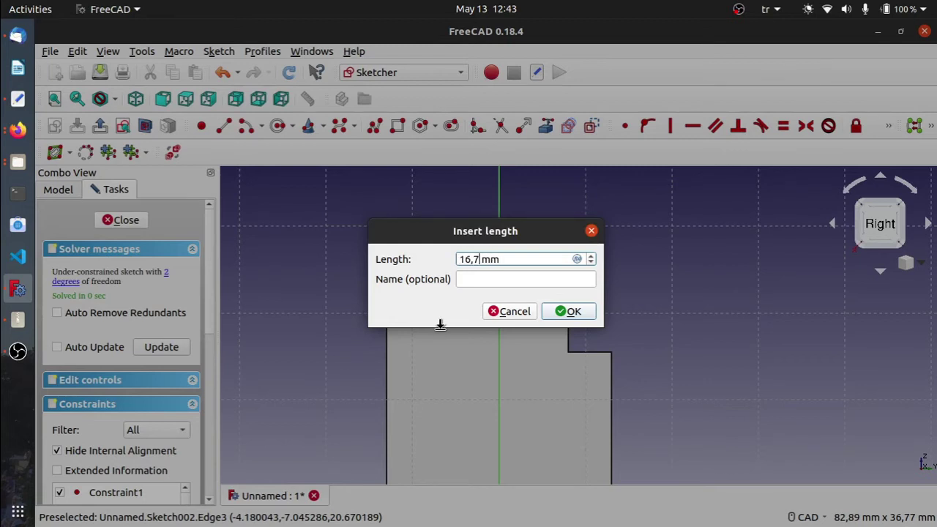
{"action": "key", "text": "Return"}
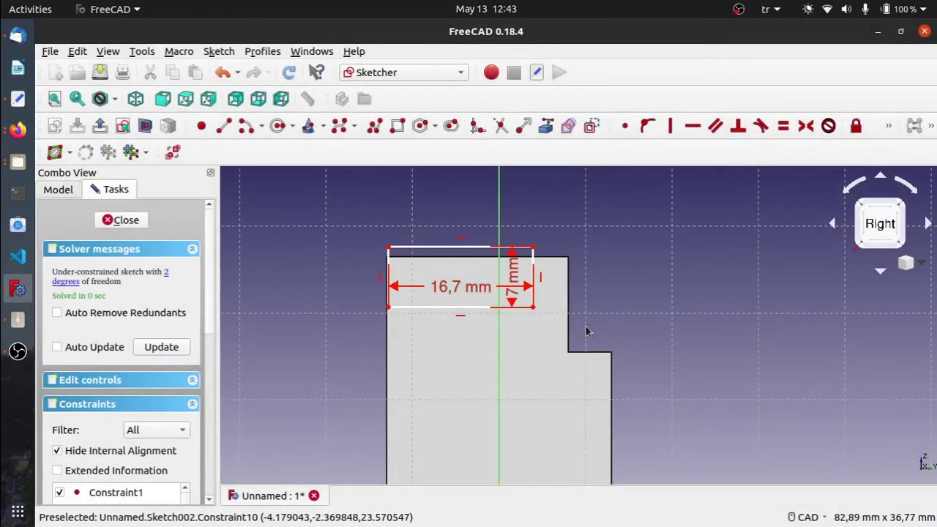
- Anchor the rectangle's corner on the shape's top-left corner, tidy the dimension labels, and close the sketch
{"action": "left_click_drag", "start_coordinate": [437, 255], "coordinate": [452, 274]}
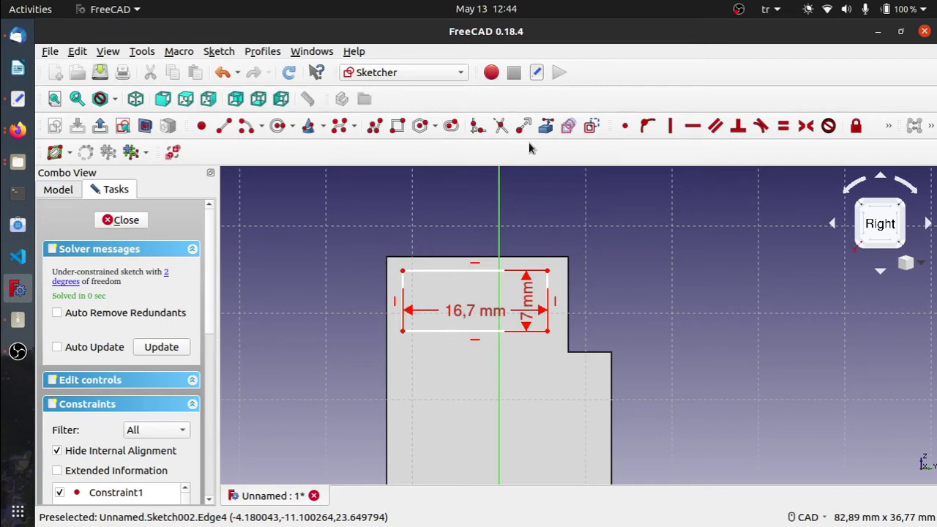
{"action": "left_click", "coordinate": [545, 126]}
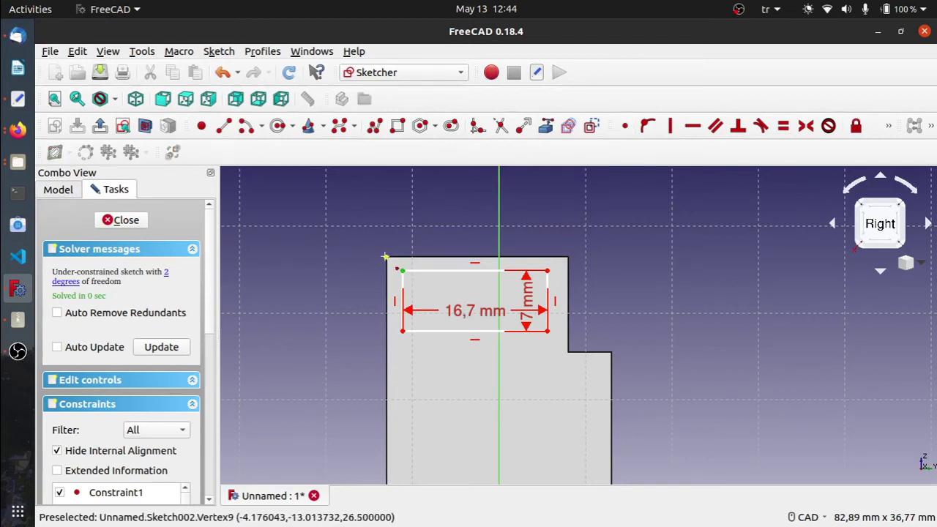
{"action": "left_click", "coordinate": [386, 257]}
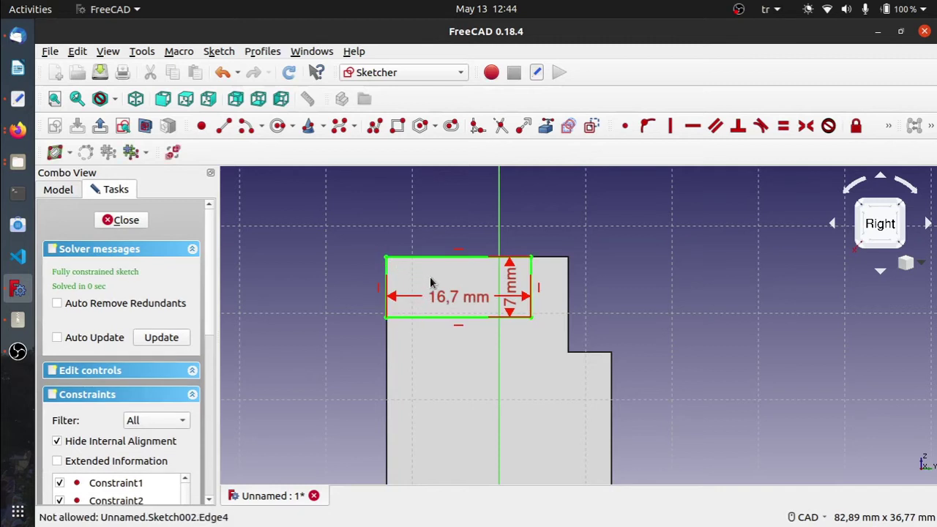
{"action": "left_click_drag", "start_coordinate": [445, 296], "coordinate": [449, 338]}
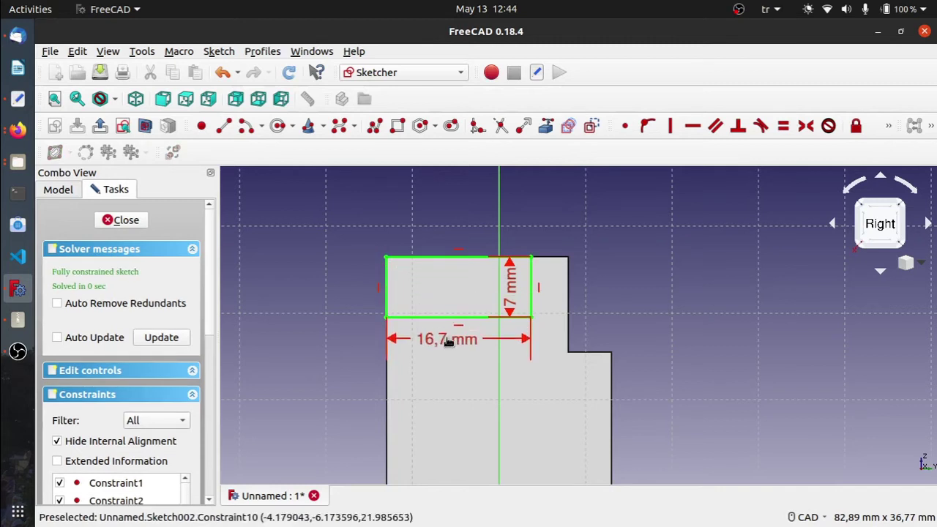
{"action": "left_click_drag", "start_coordinate": [511, 274], "coordinate": [517, 220]}
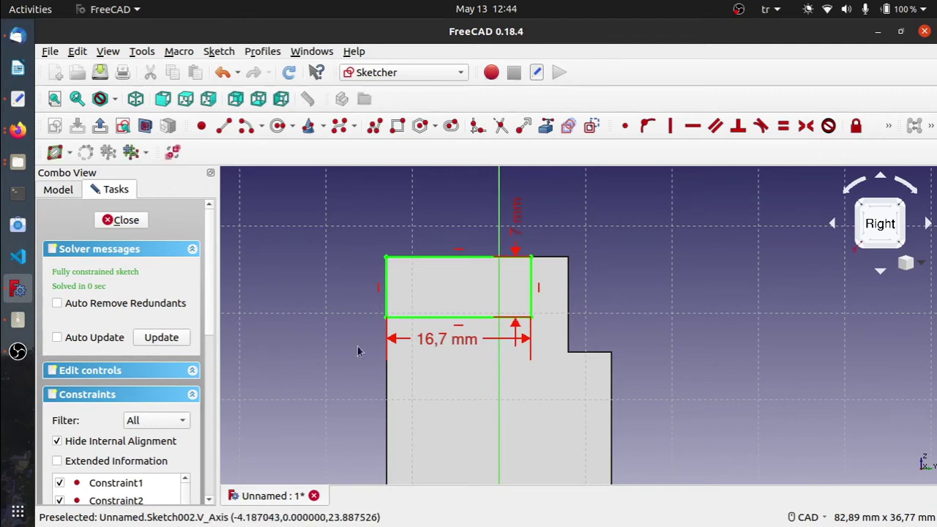
{"action": "left_click", "coordinate": [126, 221]}
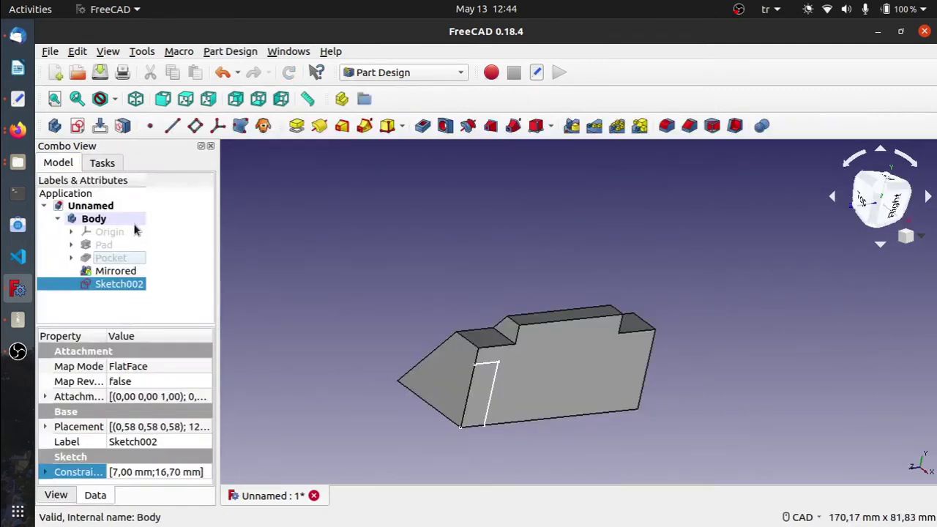
- Pad Sketch002 as a reversed Dimension-type pad with 26 mm length
{"action": "scroll", "coordinate": [497, 433], "scroll_direction": "up", "scroll_amount": 4}
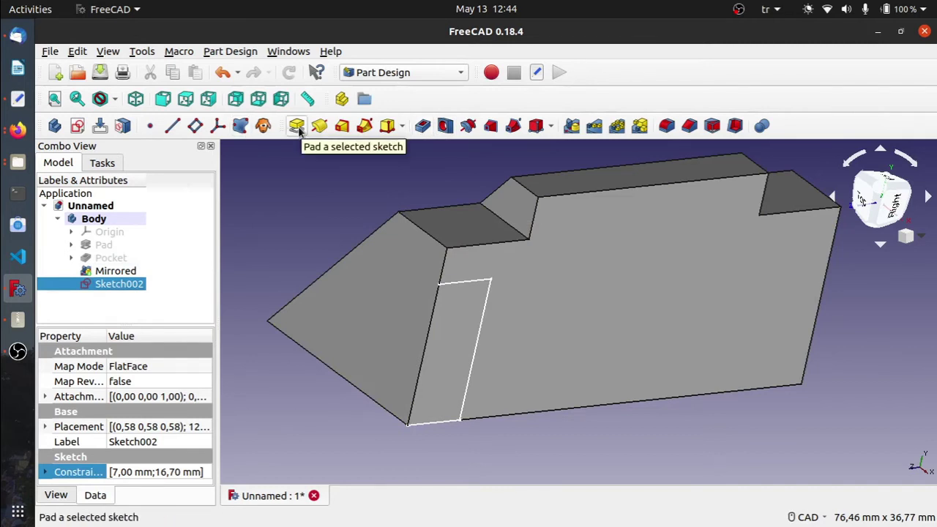
{"action": "left_click", "coordinate": [297, 126]}
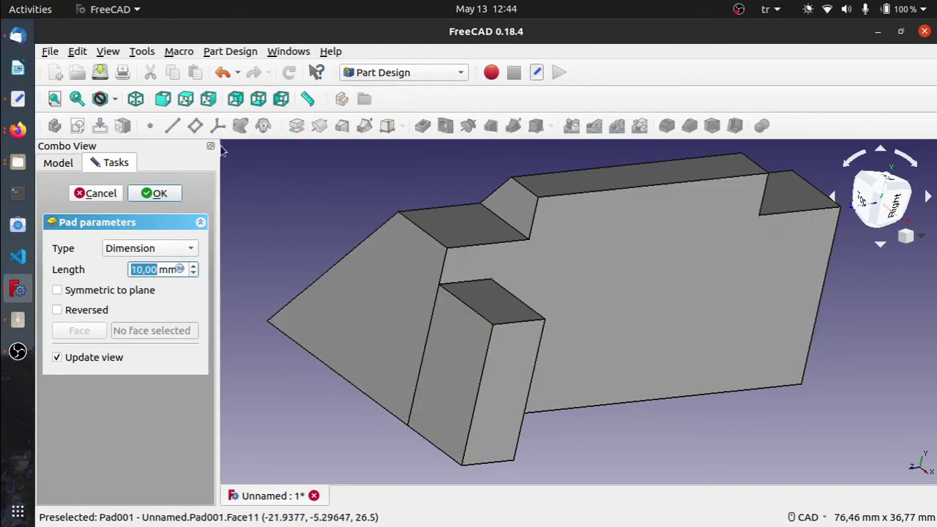
{"action": "left_click", "coordinate": [144, 250]}
{"action": "left_click", "coordinate": [144, 249]}
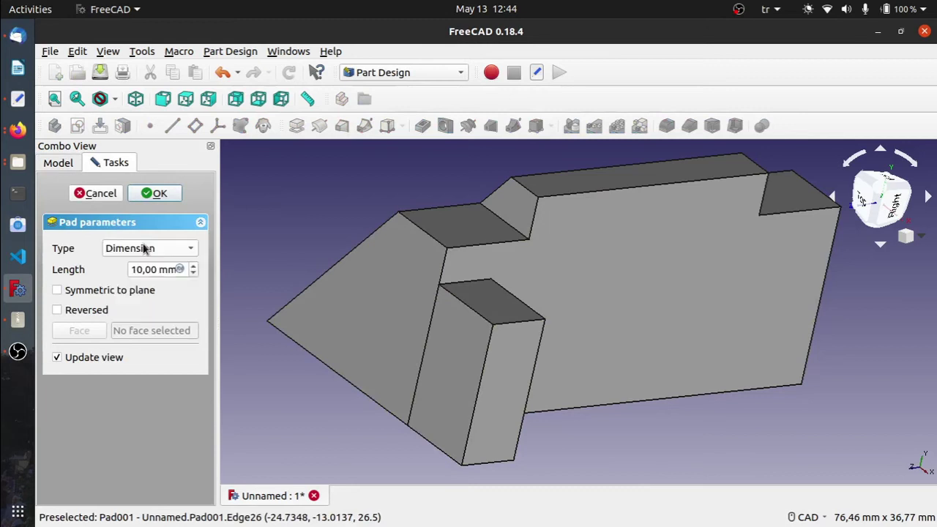
{"action": "left_click", "coordinate": [58, 310]}
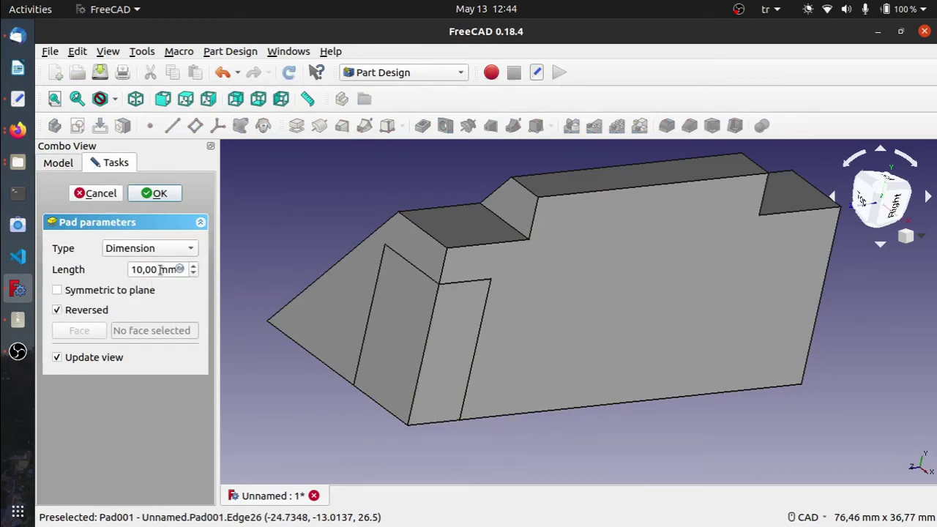
{"action": "left_click_drag", "start_coordinate": [160, 270], "coordinate": [143, 270]}
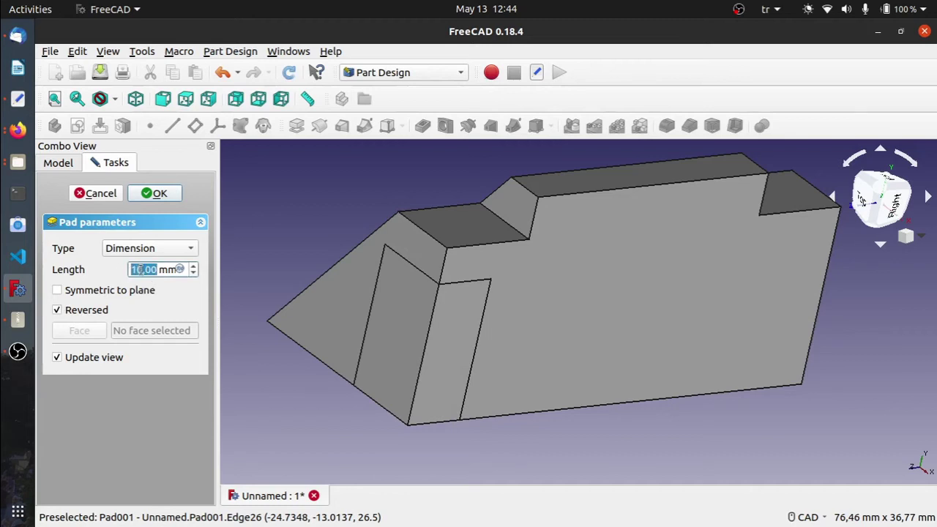
{"action": "left_click", "coordinate": [142, 269]}
{"action": "key", "text": "Delete"}
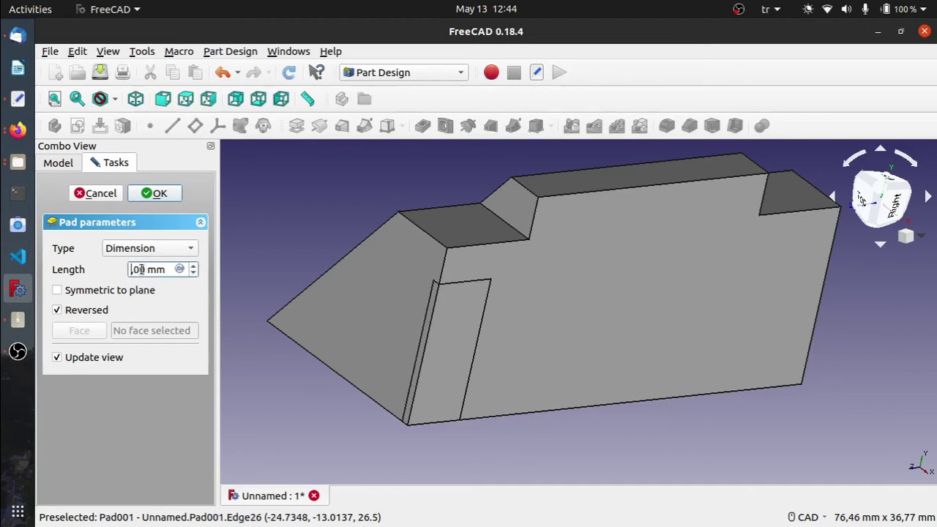
{"action": "type", "text": "26"}
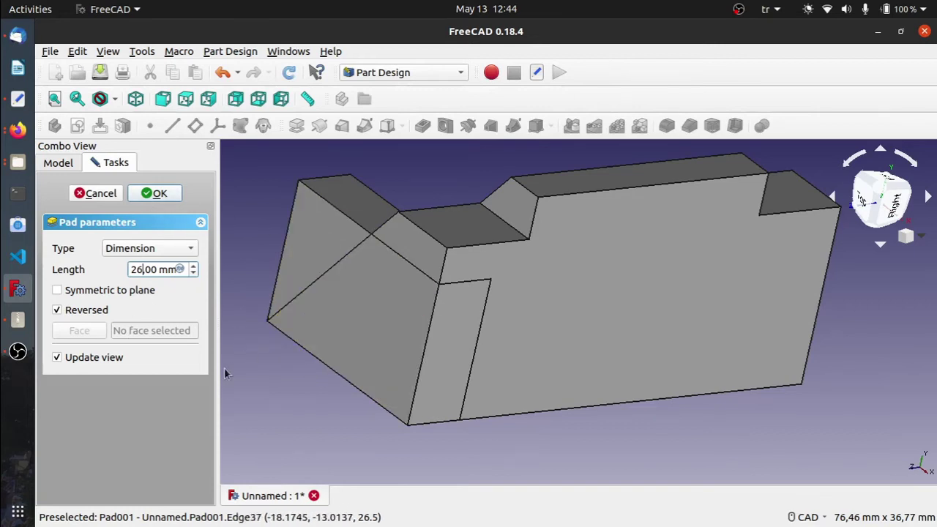
{"action": "left_click", "coordinate": [152, 192]}
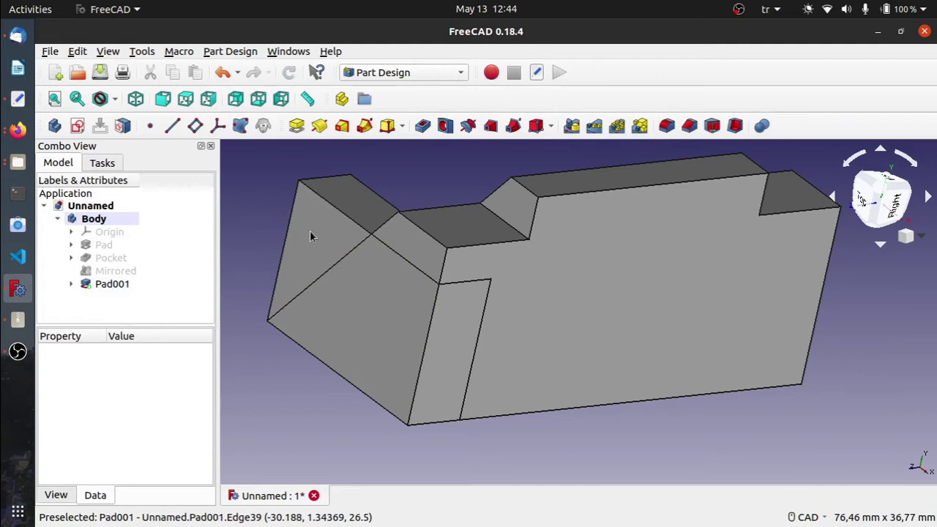
{"action": "middle_click_drag", "start_coordinate": [310, 233], "coordinate": [392, 241]}
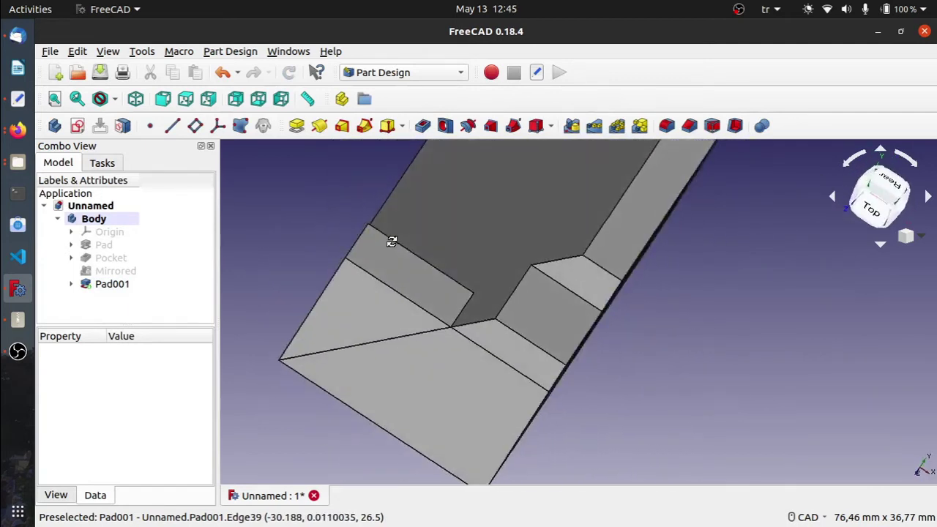
{"action": "scroll", "coordinate": [513, 169], "scroll_direction": "down", "scroll_amount": 5}
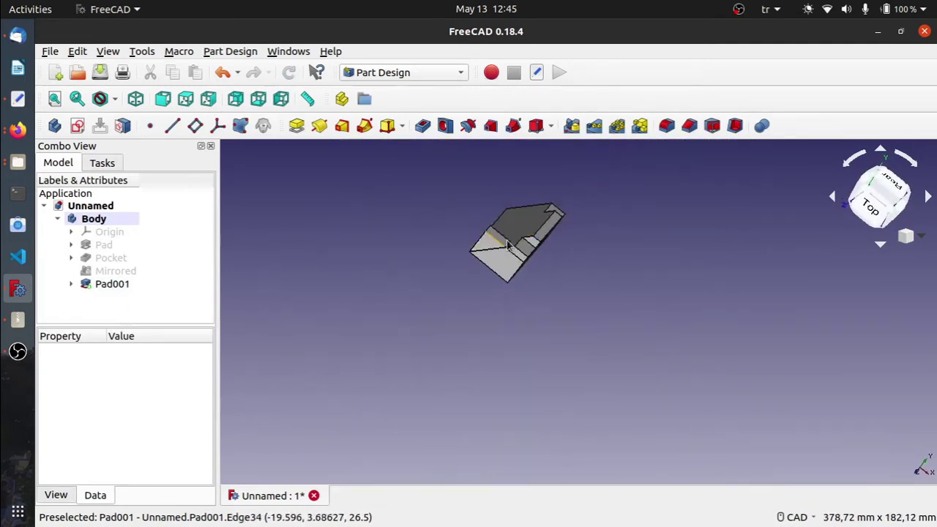
{"action": "scroll", "coordinate": [507, 246], "scroll_direction": "up", "scroll_amount": 5}
{"action": "middle_click_drag", "start_coordinate": [571, 232], "coordinate": [445, 159]}
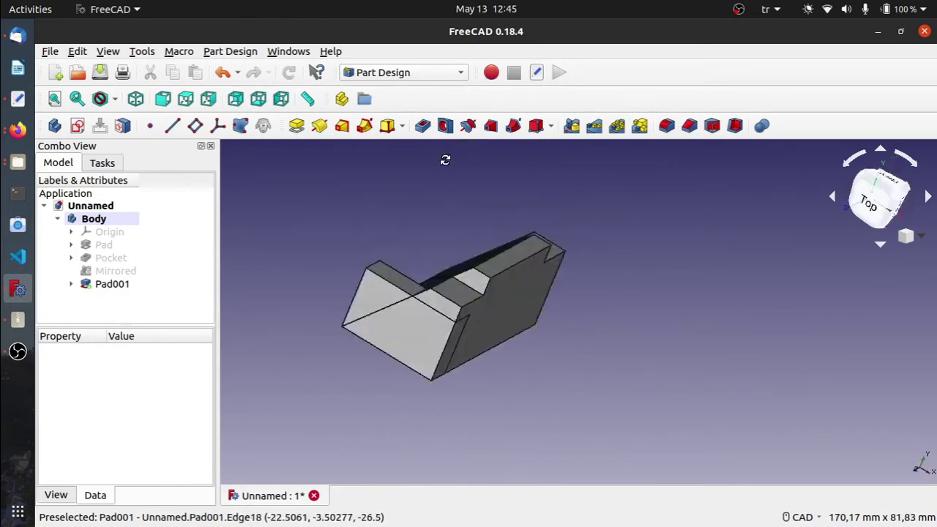
{"action": "right_click", "coordinate": [576, 449]}
{"action": "mouse_move", "coordinate": [634, 457]}
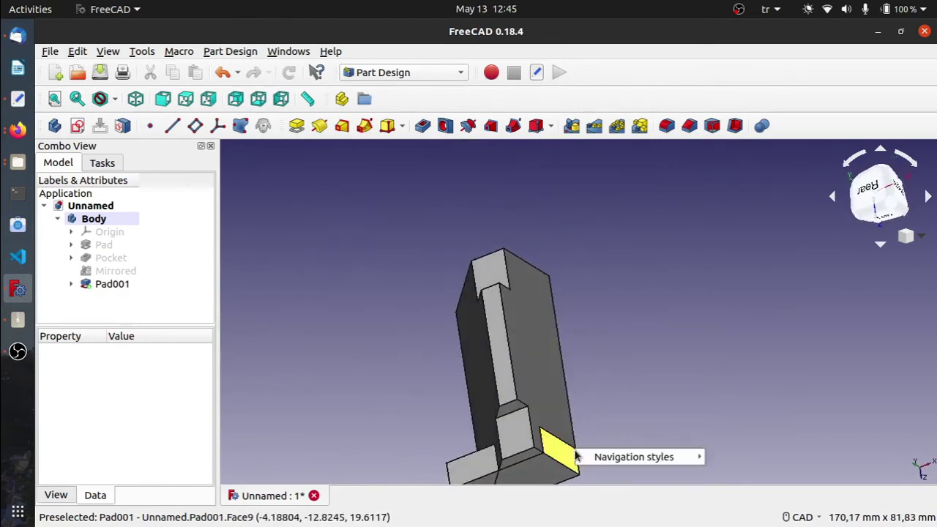
{"action": "left_click", "coordinate": [619, 399]}
{"action": "mouse_move", "coordinate": [611, 395]}
{"action": "middle_mouse_down"}
{"action": "mouse_move", "coordinate": [727, 388]}
{"action": "mouse_move", "coordinate": [766, 417]}
{"action": "middle_mouse_up"}
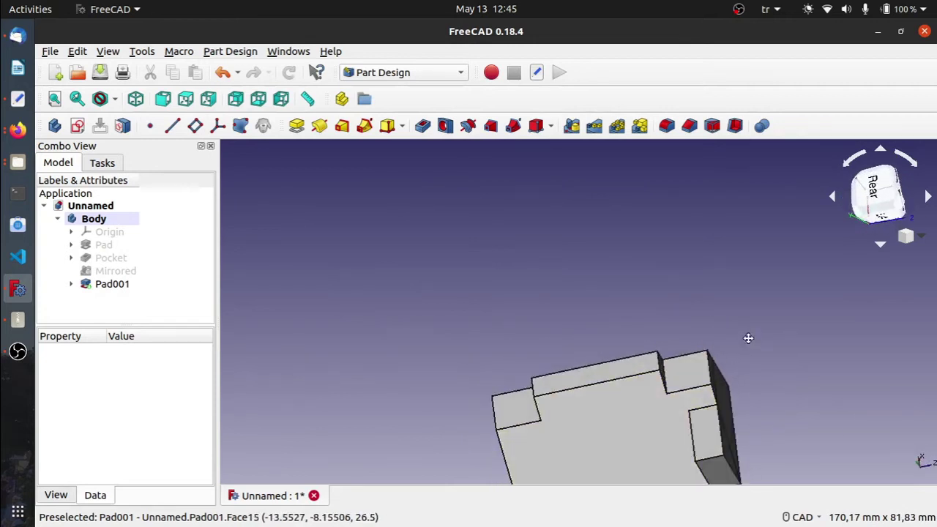
{"action": "middle_click_drag", "start_coordinate": [747, 339], "coordinate": [630, 209]}
{"action": "scroll", "coordinate": [630, 320], "scroll_direction": "up", "scroll_amount": 3}
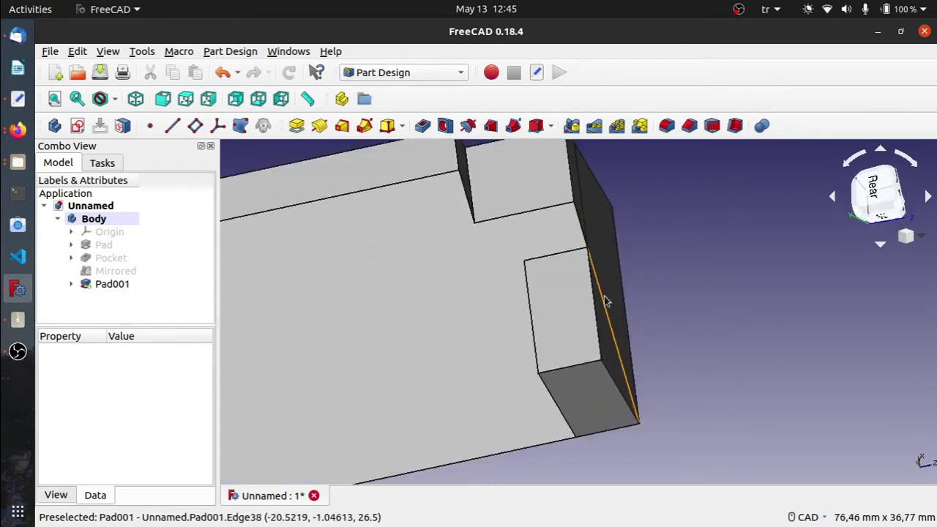
{"action": "scroll", "coordinate": [586, 296], "scroll_direction": "down", "scroll_amount": 2}
{"action": "scroll", "coordinate": [527, 292], "scroll_direction": "down", "scroll_amount": 1}
{"action": "middle_click_drag", "start_coordinate": [328, 239], "coordinate": [314, 198]}
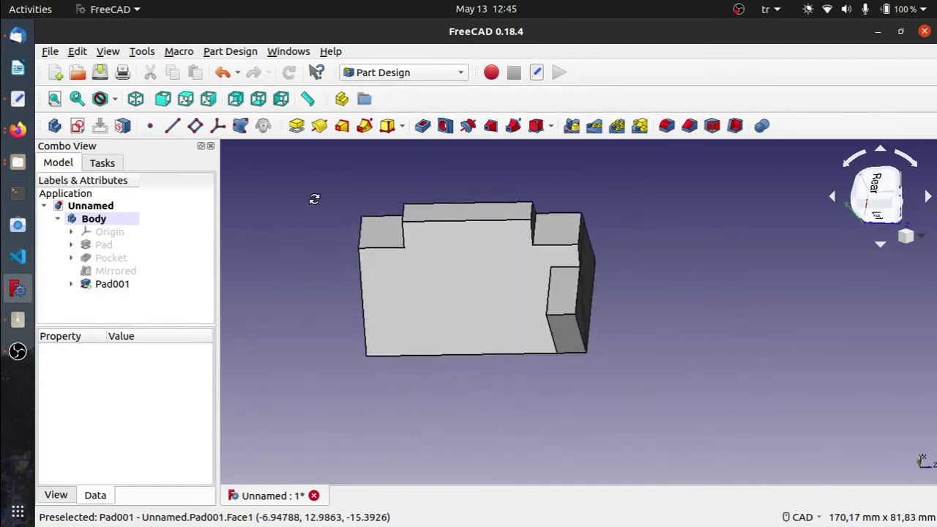
{"action": "mouse_move", "coordinate": [636, 308]}
{"action": "middle_mouse_down"}
{"action": "mouse_move", "coordinate": [590, 313]}
{"action": "mouse_move", "coordinate": [650, 303]}
{"action": "middle_mouse_up"}
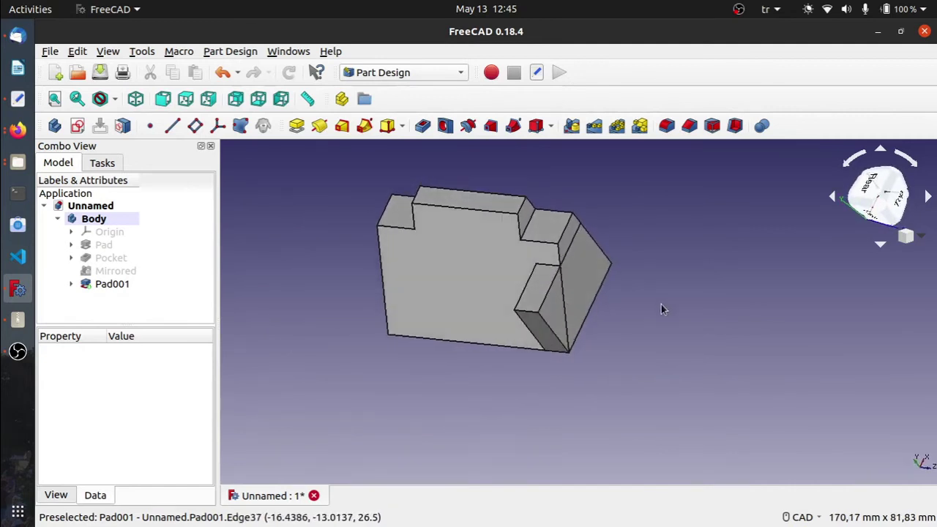
{"action": "key", "text": "alt+Tab"}
{"action": "key", "text": "alt+Tab"}
{"action": "key", "text": "alt+Tab"}
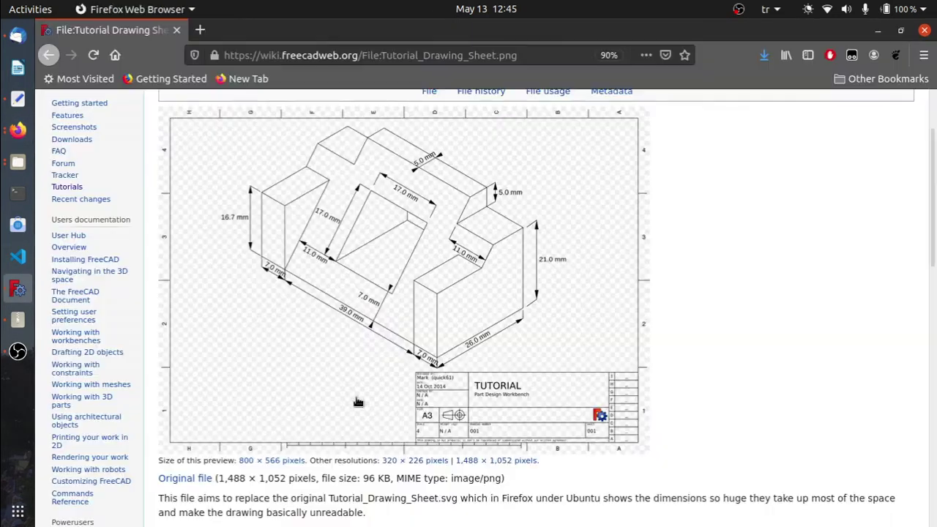
{"action": "key", "text": "alt+Tab"}
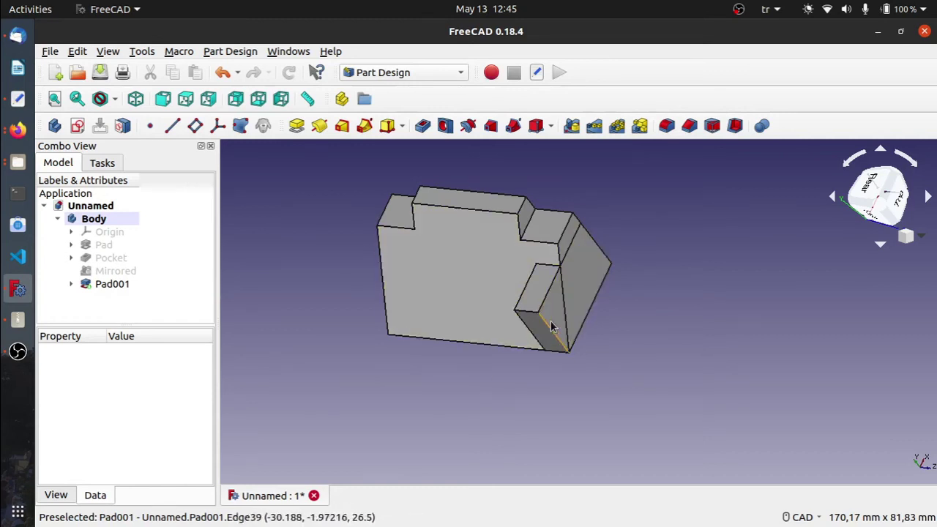
{"action": "left_click", "coordinate": [112, 284]}
{"action": "left_click", "coordinate": [118, 282], "text": "ctrl"}
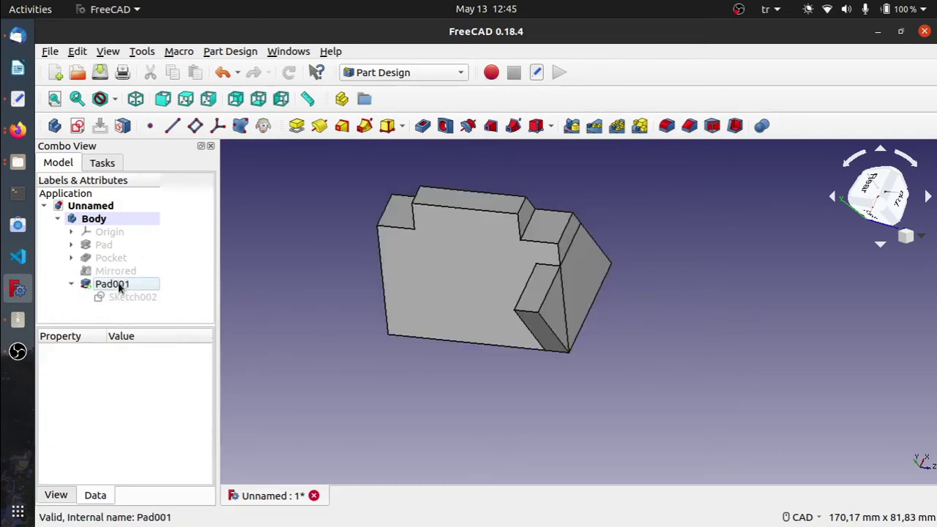
{"action": "left_click", "coordinate": [117, 284]}
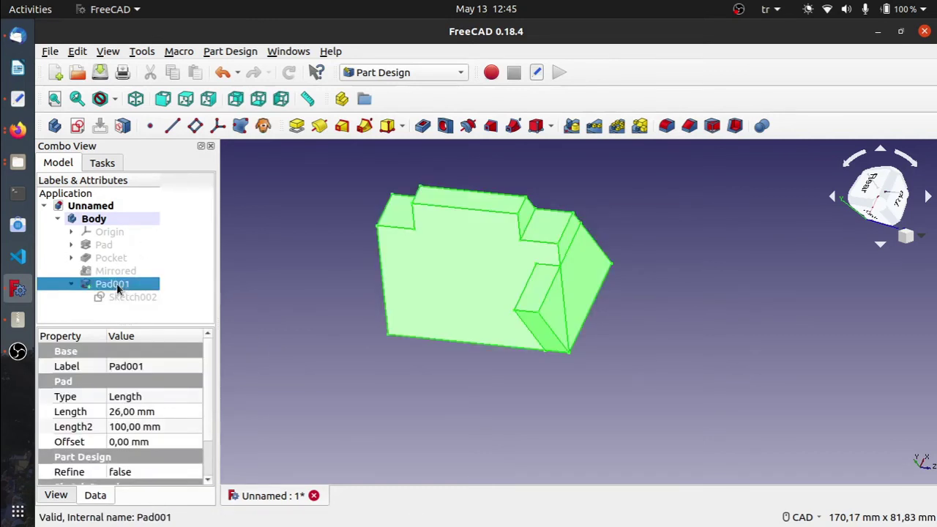
{"action": "left_click", "coordinate": [571, 127]}
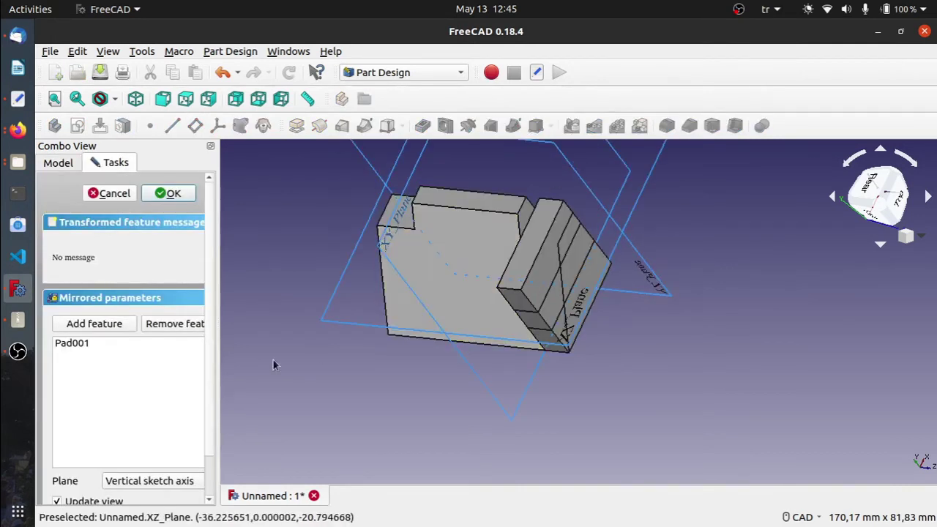
{"action": "left_click", "coordinate": [158, 483]}
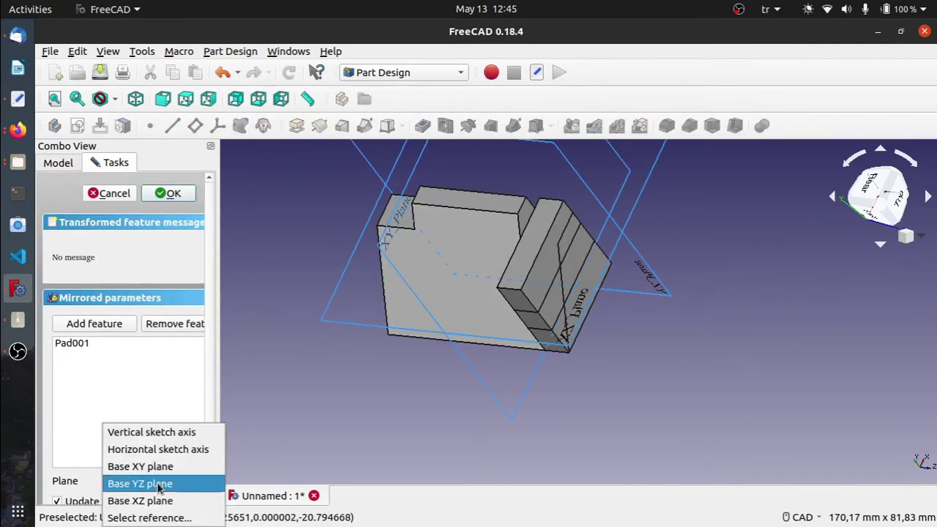
{"action": "left_click", "coordinate": [183, 448]}
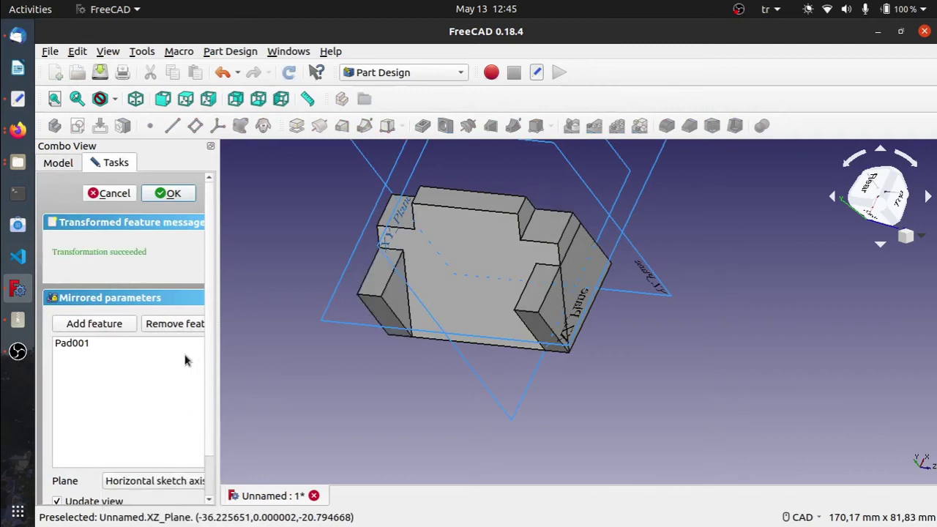
{"action": "left_click", "coordinate": [170, 193]}
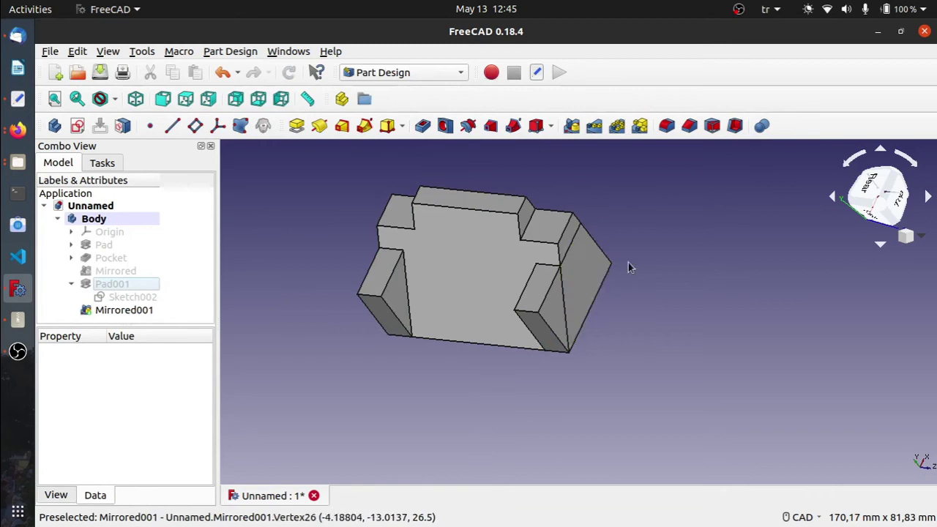
{"action": "mouse_move", "coordinate": [615, 258]}
{"action": "middle_mouse_down"}
{"action": "mouse_move", "coordinate": [544, 282]}
{"action": "mouse_move", "coordinate": [525, 307]}
{"action": "mouse_move", "coordinate": [669, 241]}
{"action": "mouse_move", "coordinate": [662, 221]}
{"action": "middle_mouse_up"}
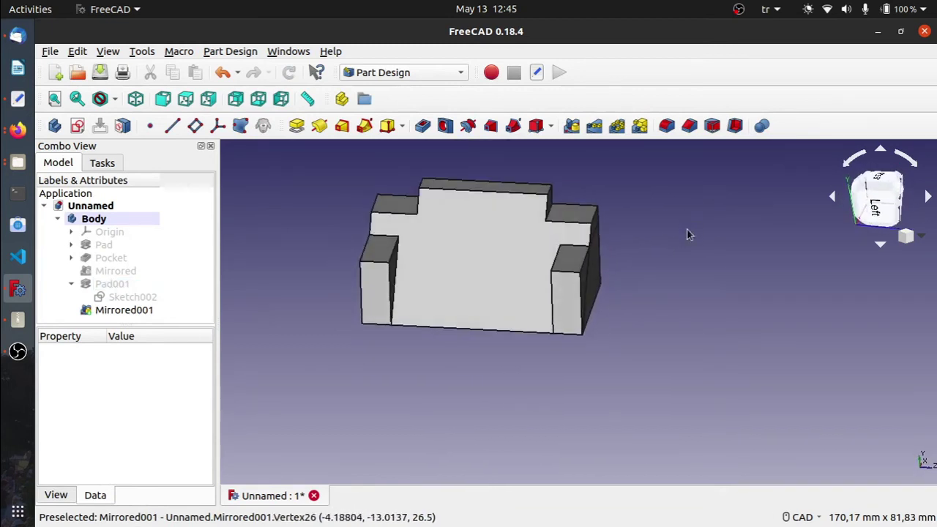
{"action": "scroll", "coordinate": [566, 241], "scroll_direction": "up", "scroll_amount": 2}
{"action": "middle_click_drag", "start_coordinate": [485, 403], "coordinate": [505, 403]}
{"action": "key", "text": "alt+Tab"}
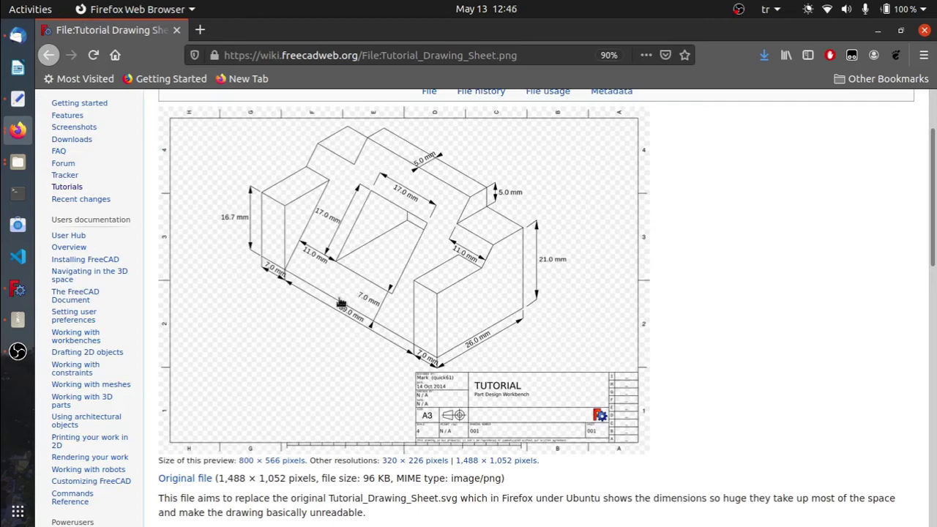
{"action": "key", "text": "alt+Tab"}
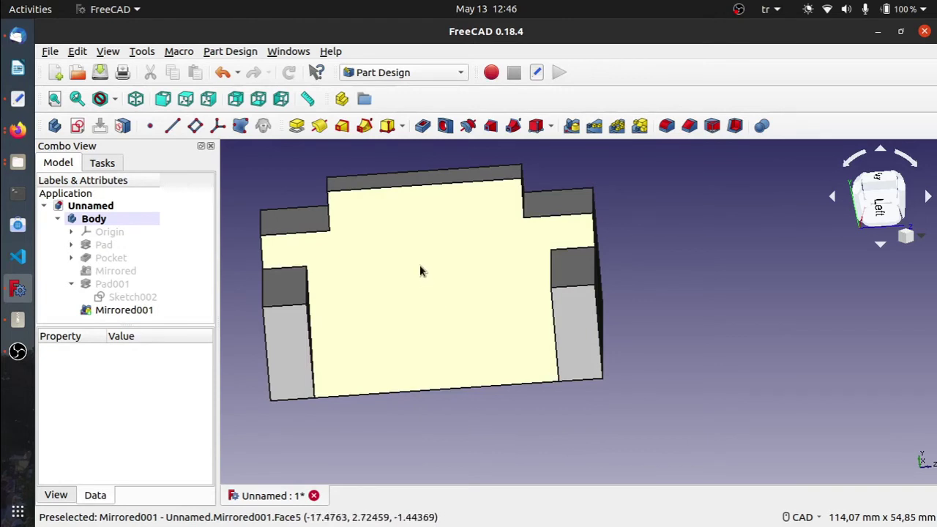
- Start a new sketch on the bracket's large central face and zoom in on it
{"action": "left_click", "coordinate": [419, 267]}
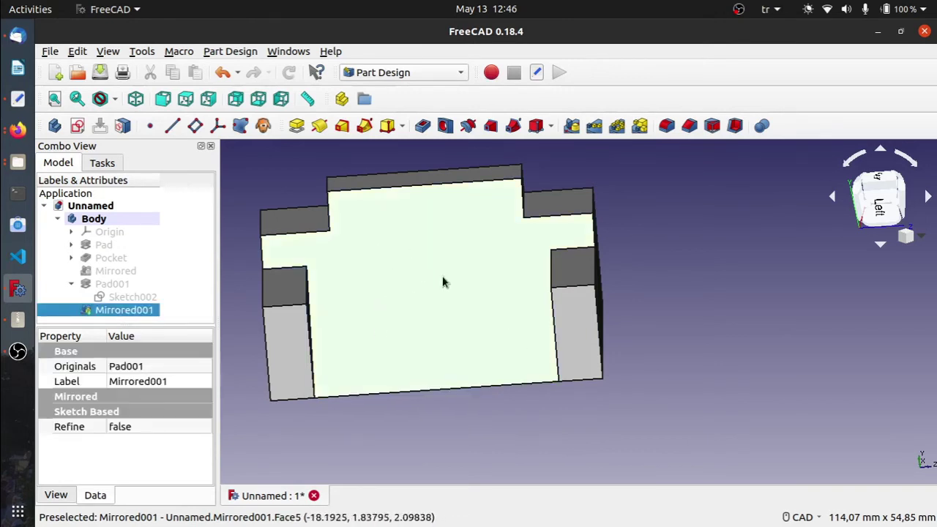
{"action": "right_click", "coordinate": [406, 267]}
{"action": "left_click", "coordinate": [385, 272]}
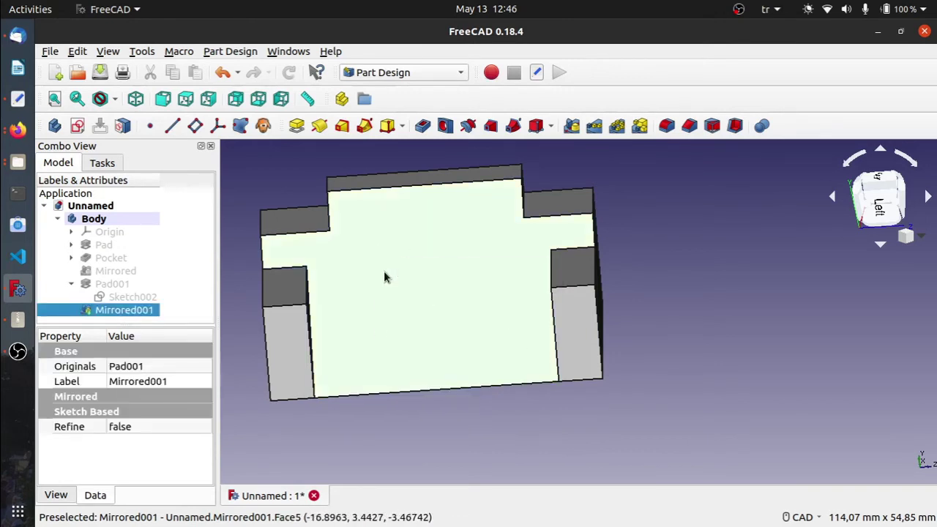
{"action": "left_click", "coordinate": [79, 124]}
{"action": "middle_click_drag", "start_coordinate": [602, 423], "coordinate": [527, 263]}
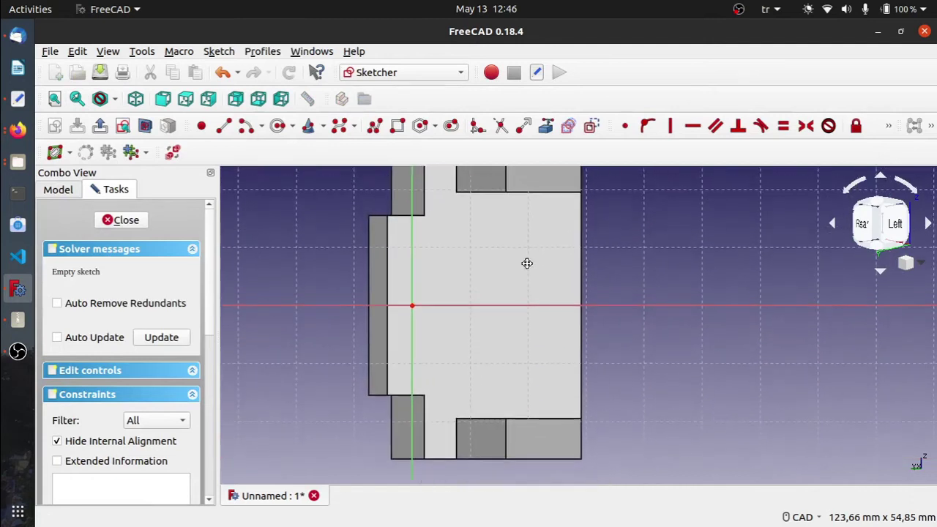
{"action": "scroll", "coordinate": [474, 295], "scroll_direction": "up", "scroll_amount": 2}
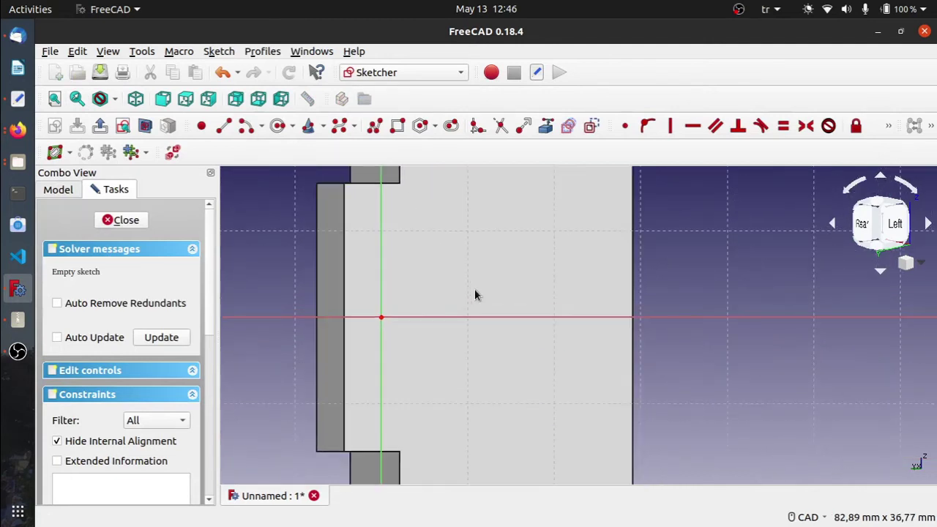
- Draw a rectangle on the central face, checking the tutorial drawing
{"action": "left_click", "coordinate": [397, 128]}
{"action": "left_click", "coordinate": [434, 233]}
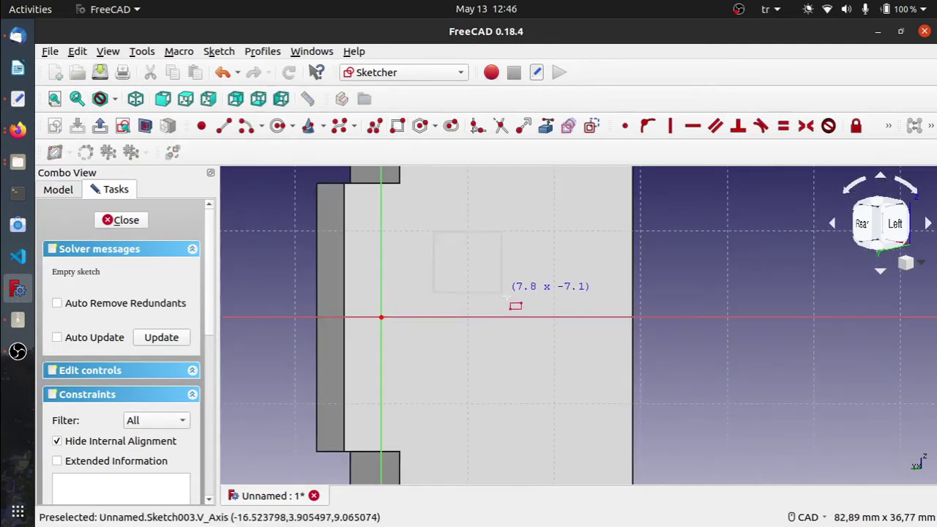
{"action": "left_click", "coordinate": [554, 357]}
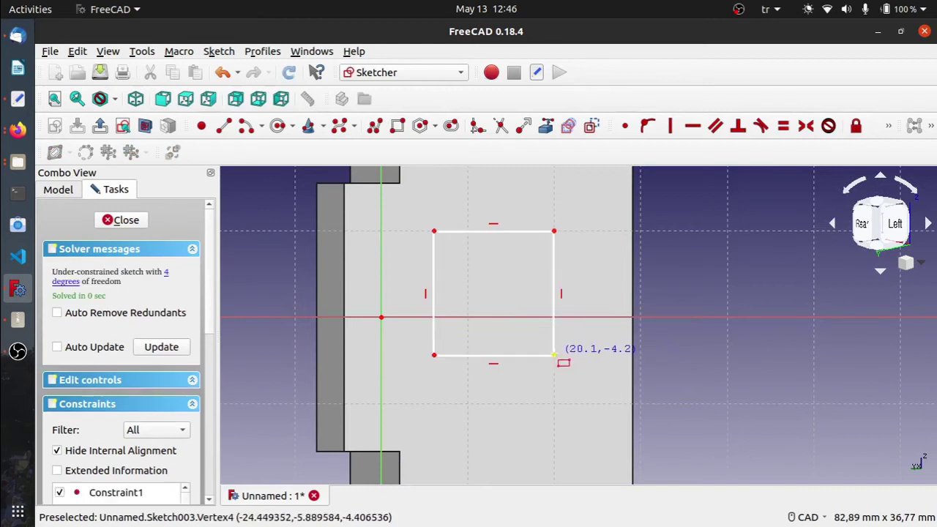
{"action": "key", "text": "alt+Tab"}
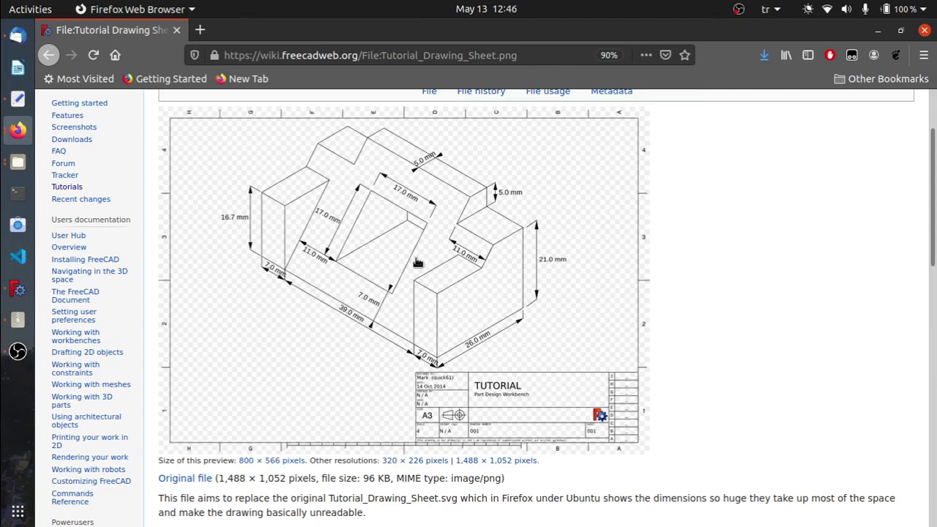
{"action": "key", "text": "alt+Tab"}
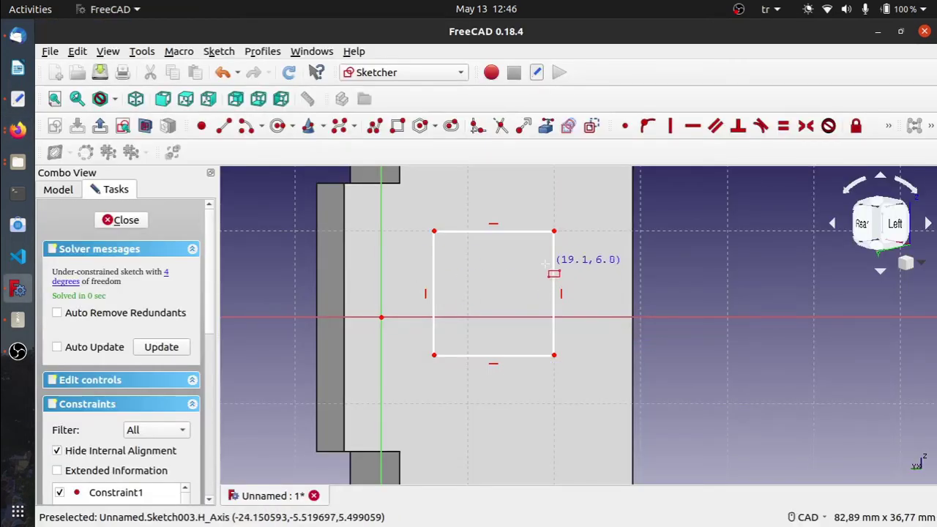
{"action": "key", "text": "alt+Tab"}
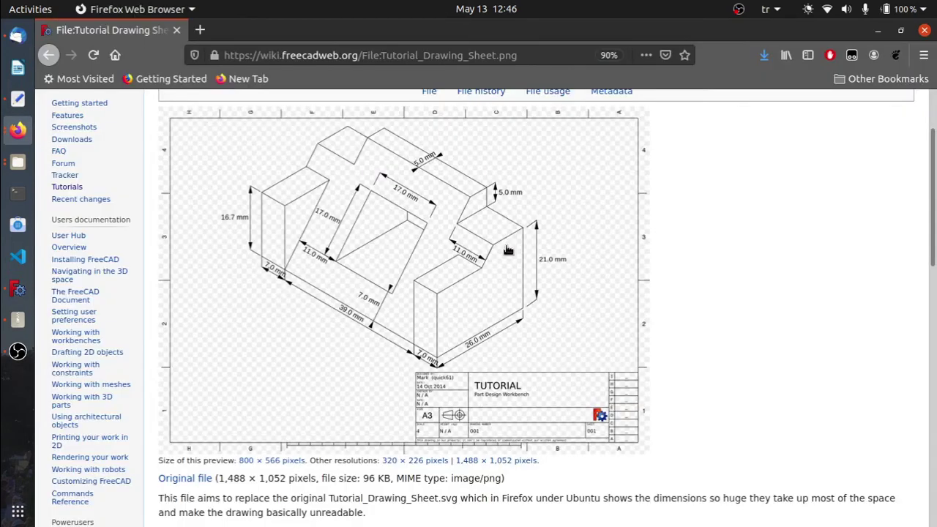
{"action": "key", "text": "alt+Tab"}
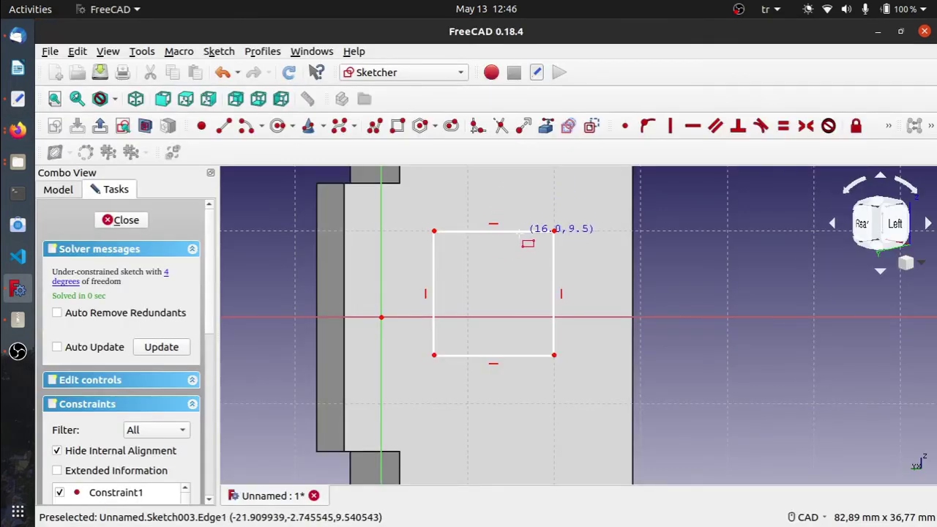
{"action": "key", "text": "Escape"}
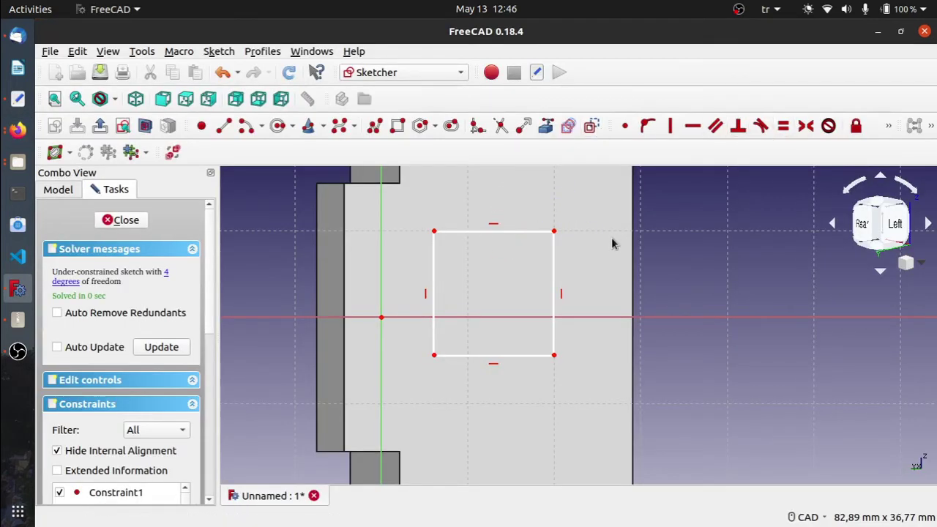
- Give the rectangle's right edge a 17 mm length and make the top edge equal to it
{"action": "key", "text": "v"}
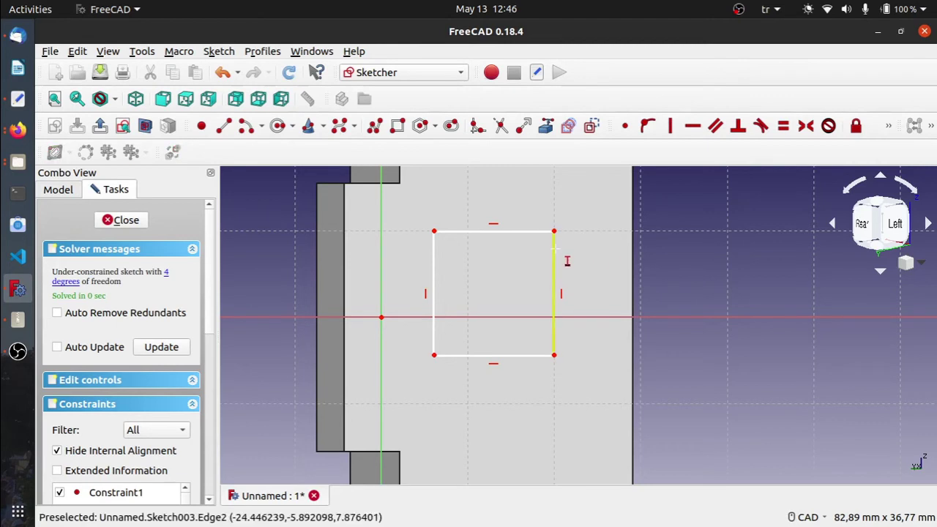
{"action": "left_click", "coordinate": [563, 261]}
{"action": "type", "text": "17"}
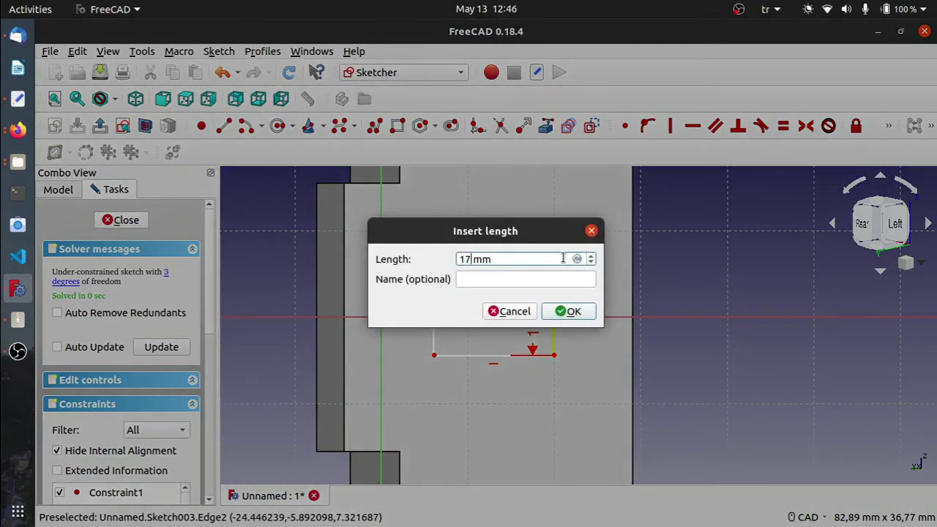
{"action": "key", "text": "Return"}
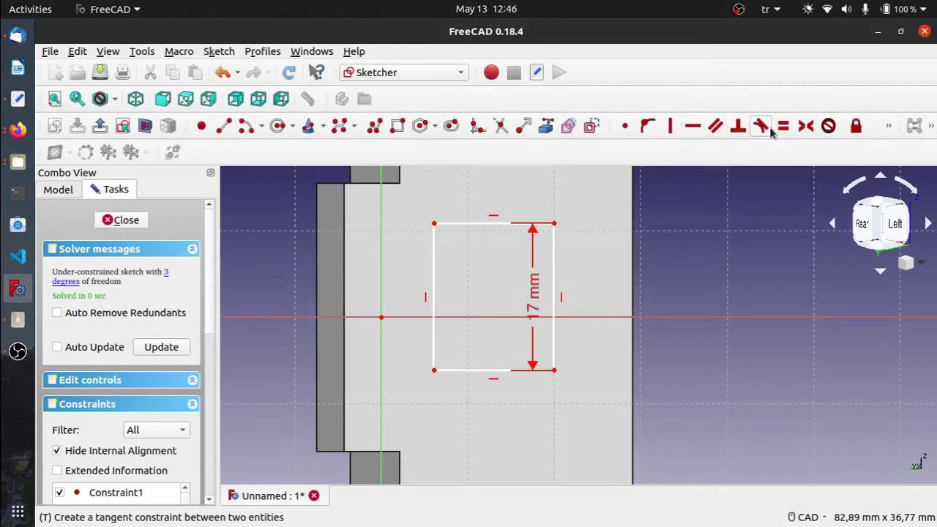
{"action": "left_click", "coordinate": [477, 224]}
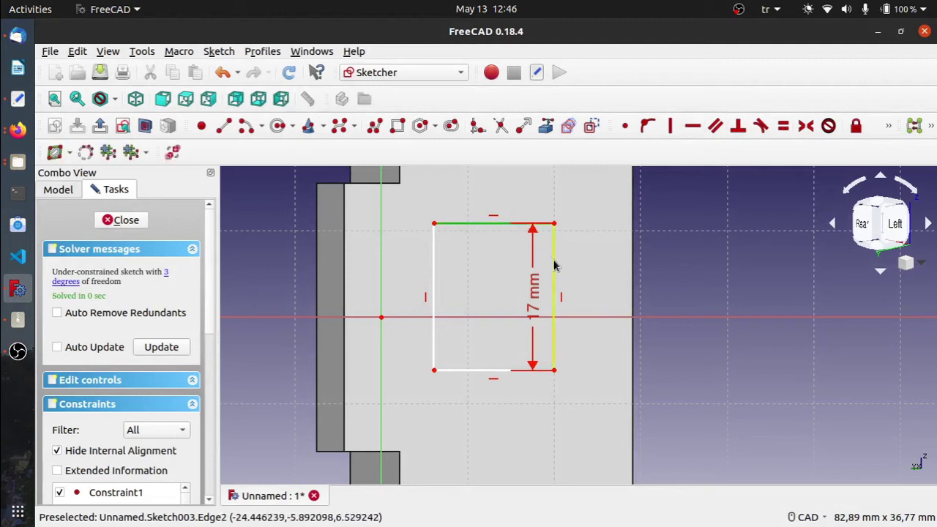
{"action": "left_click", "coordinate": [554, 264]}
{"action": "left_click", "coordinate": [783, 126]}
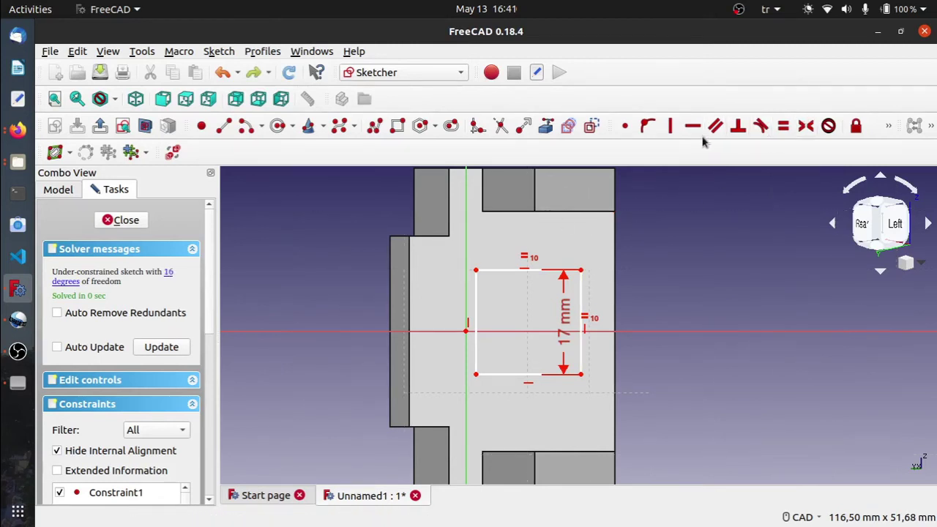
- Link the face's corner as external geometry and offset the square 7 mm horizontally from it
{"action": "left_click", "coordinate": [545, 126]}
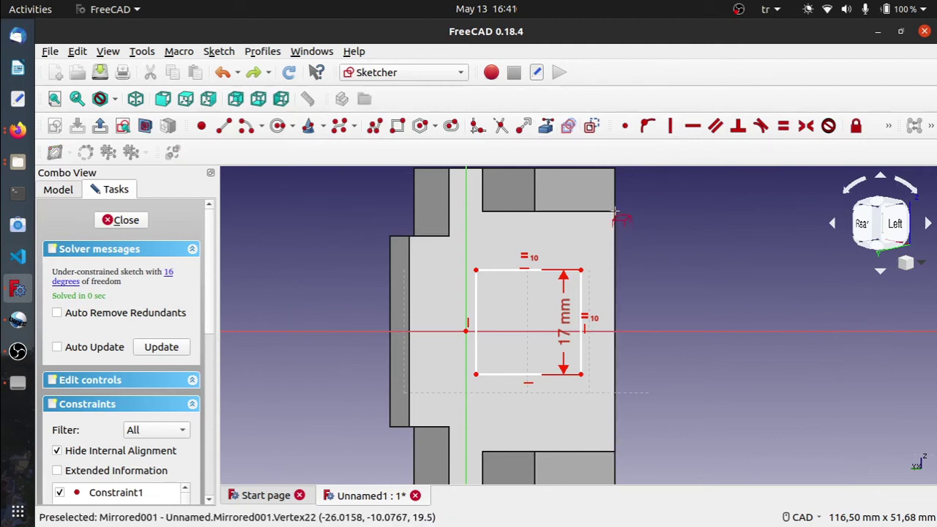
{"action": "left_click", "coordinate": [615, 213]}
{"action": "right_click", "coordinate": [586, 236]}
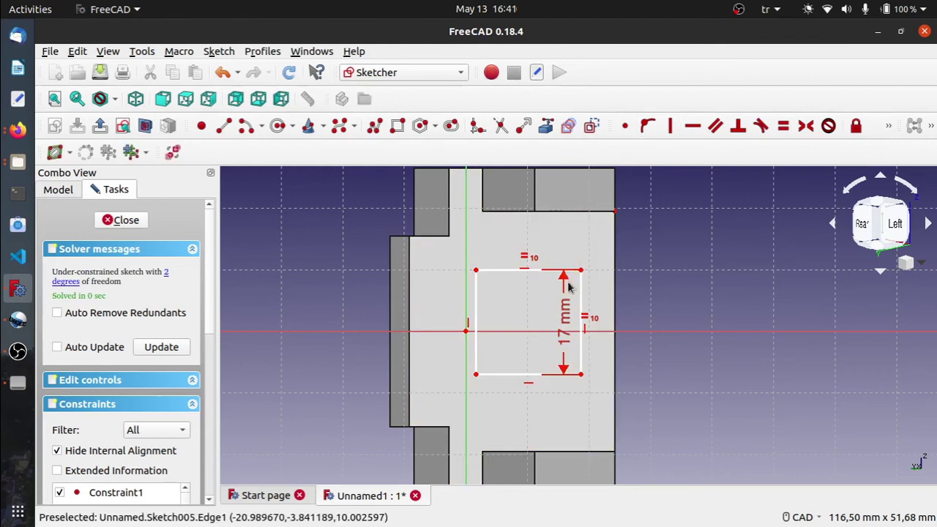
{"action": "key", "text": "l"}
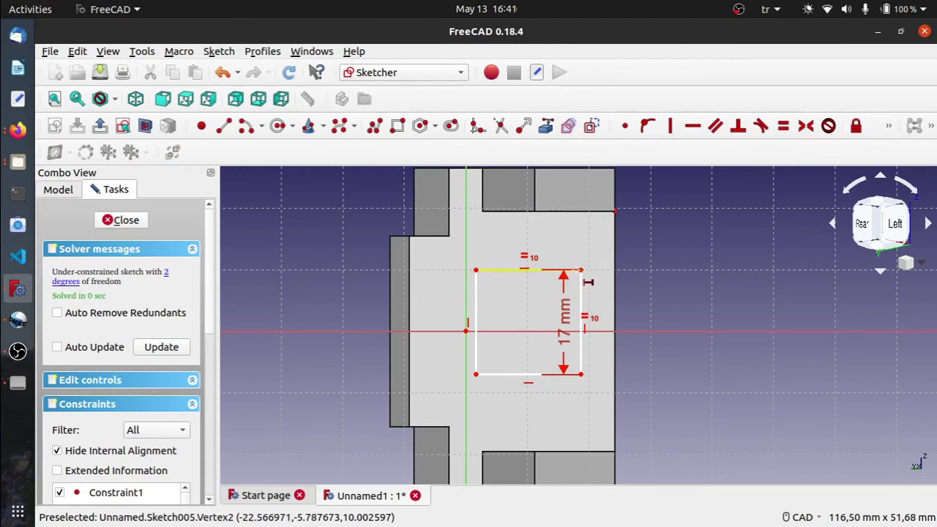
{"action": "left_click", "coordinate": [615, 212]}
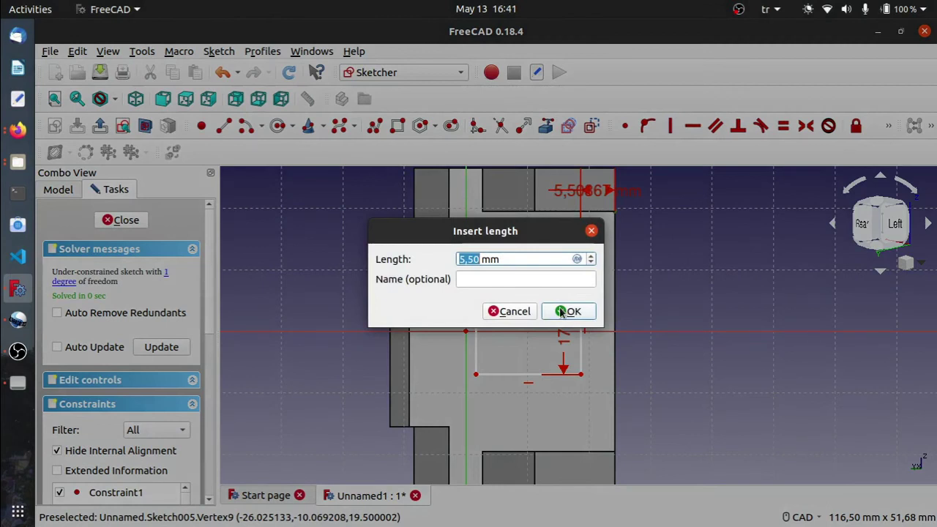
{"action": "type", "text": "7"}
{"action": "left_click", "coordinate": [568, 311]}
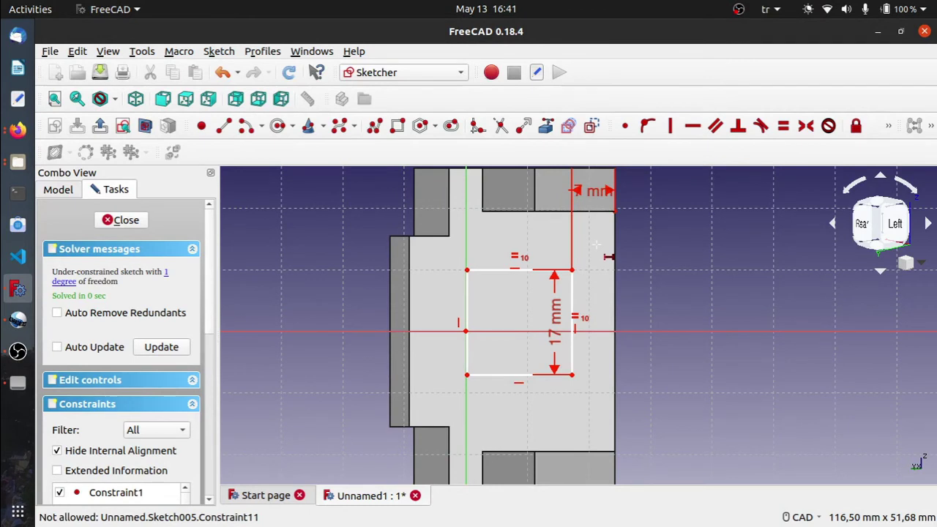
{"action": "left_click_drag", "start_coordinate": [605, 190], "coordinate": [651, 199]}
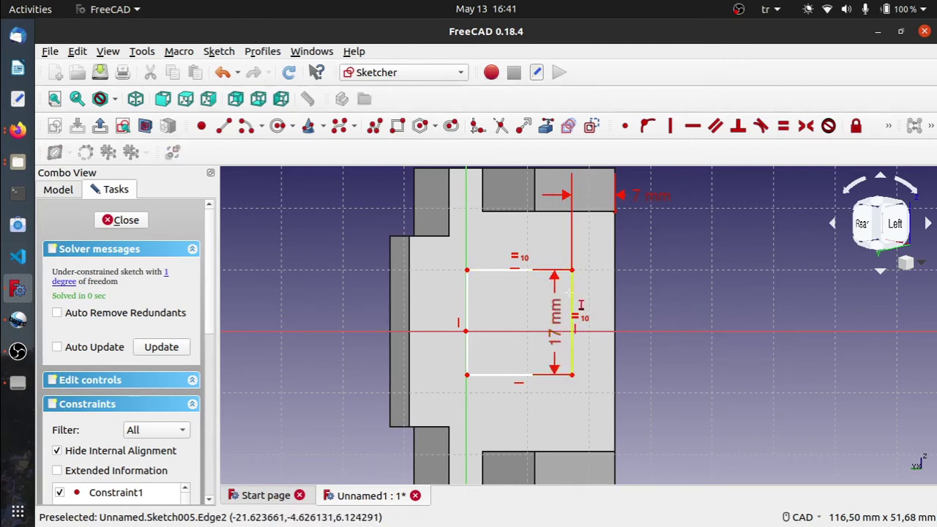
- Add an 11 mm vertical offset from the face corner, then close the fully constrained sketch
{"action": "left_click", "coordinate": [569, 290]}
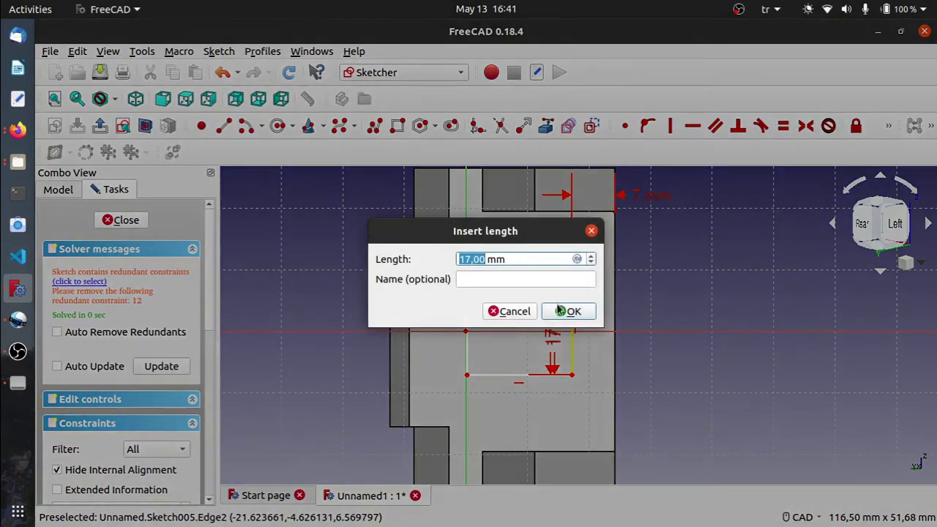
{"action": "left_click", "coordinate": [596, 236]}
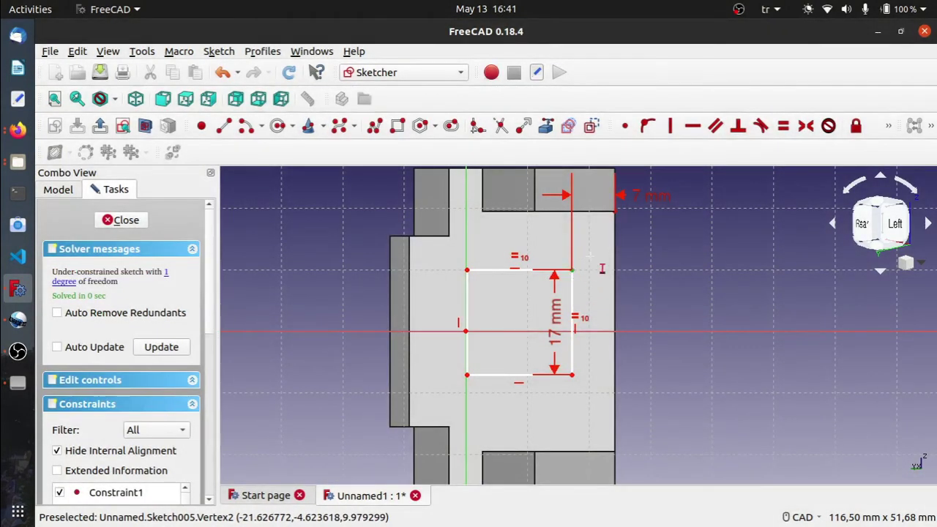
{"action": "left_click", "coordinate": [617, 215]}
{"action": "type", "text": "11"}
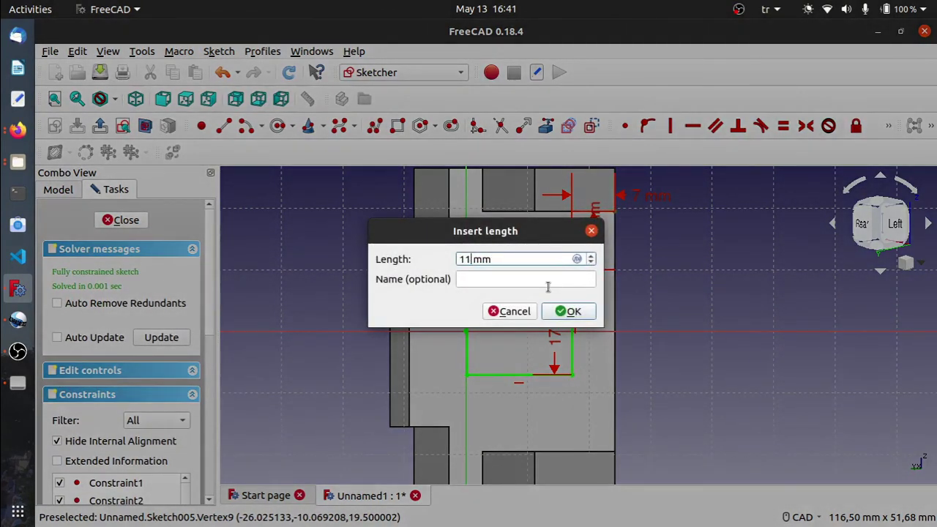
{"action": "key", "text": "Return"}
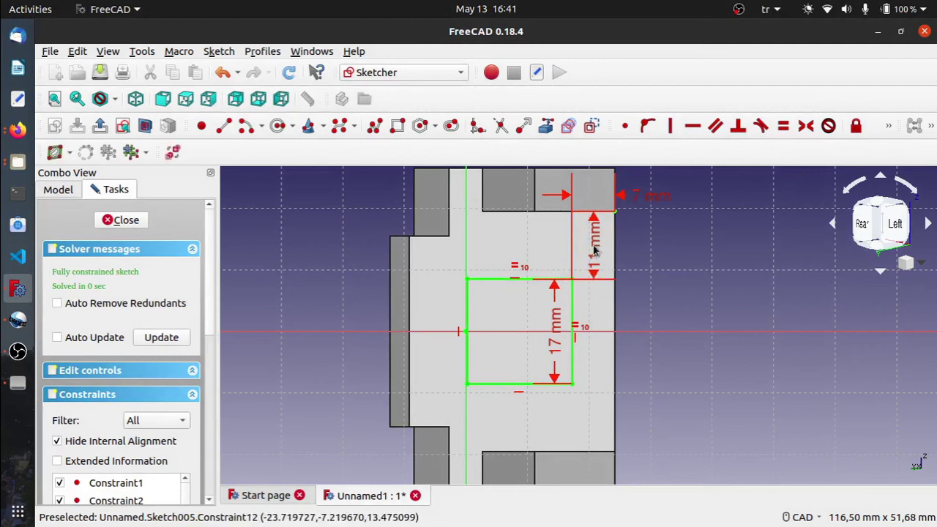
{"action": "left_click_drag", "start_coordinate": [596, 245], "coordinate": [642, 248]}
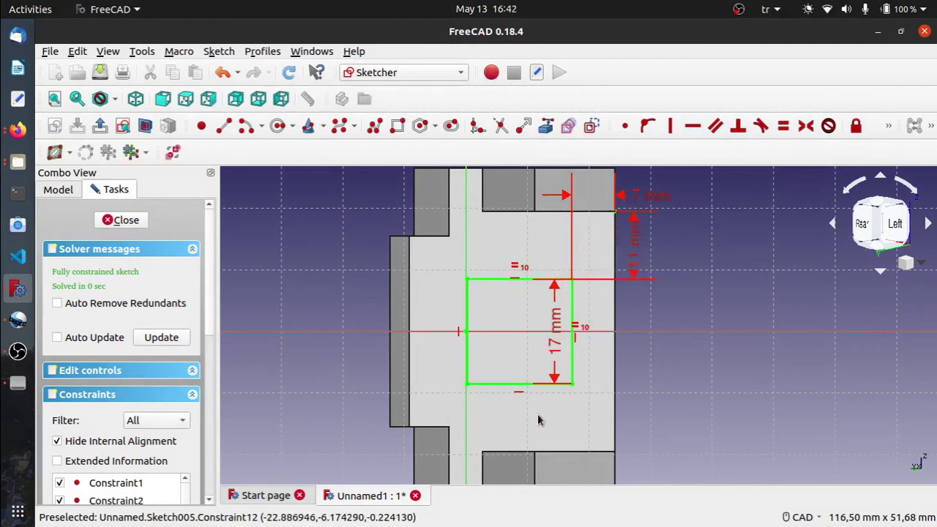
{"action": "left_click", "coordinate": [119, 221]}
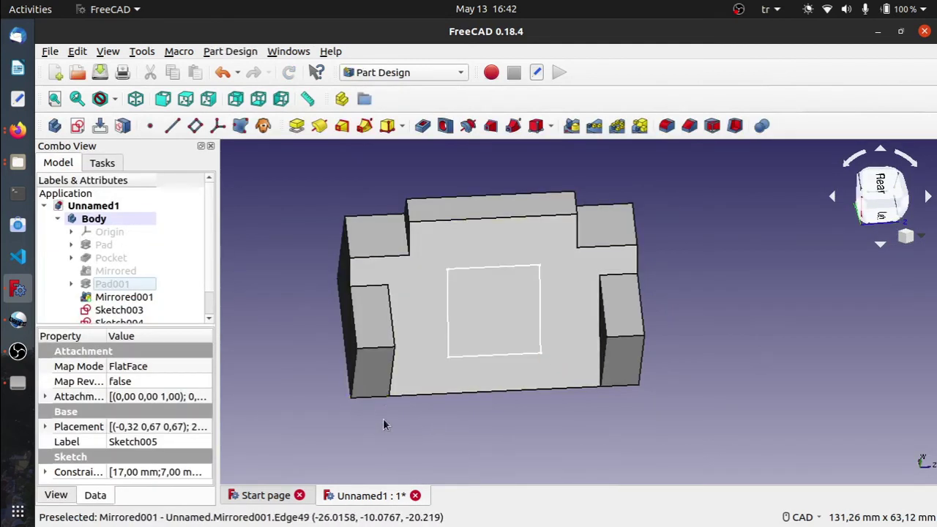
- Reposition the view and create a new sketch on the bracket's large right-side face
{"action": "middle_click_drag", "start_coordinate": [383, 418], "coordinate": [399, 420]}
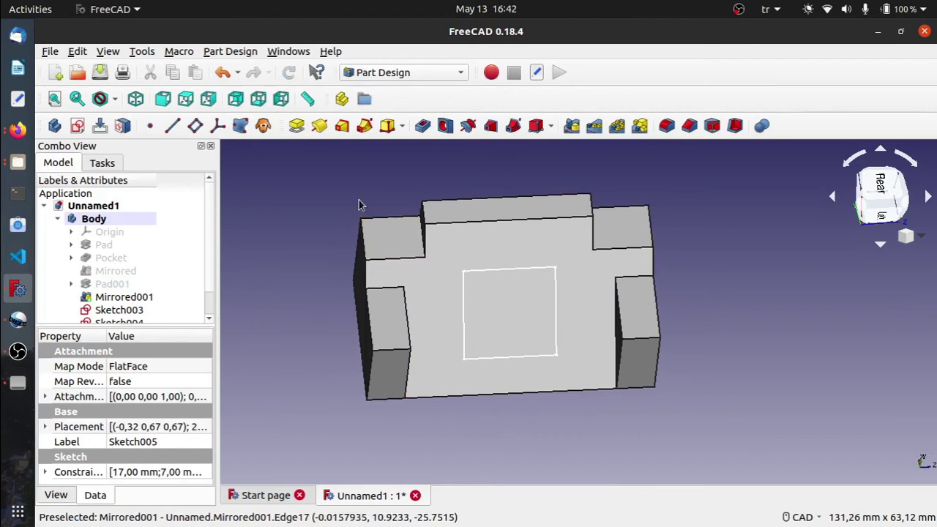
{"action": "middle_click_drag", "start_coordinate": [359, 203], "coordinate": [337, 211]}
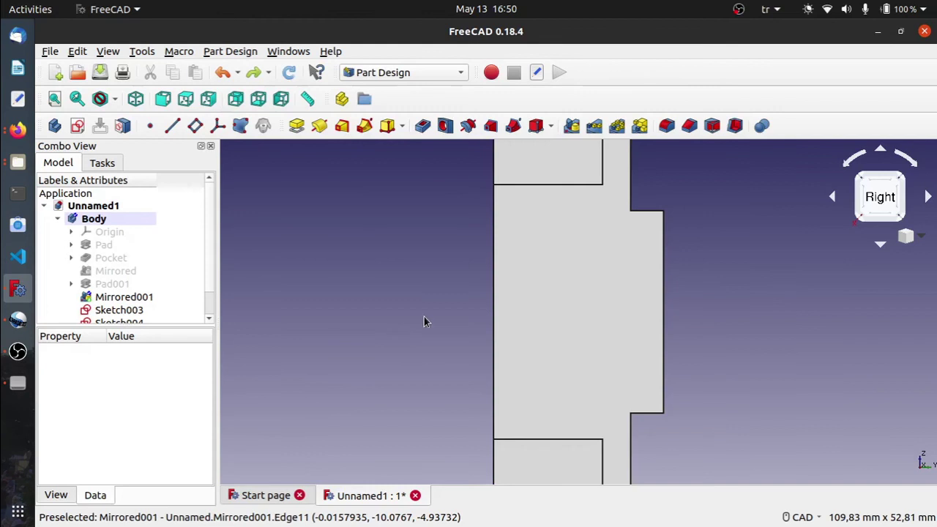
{"action": "scroll", "coordinate": [453, 206], "scroll_direction": "down", "scroll_amount": 2}
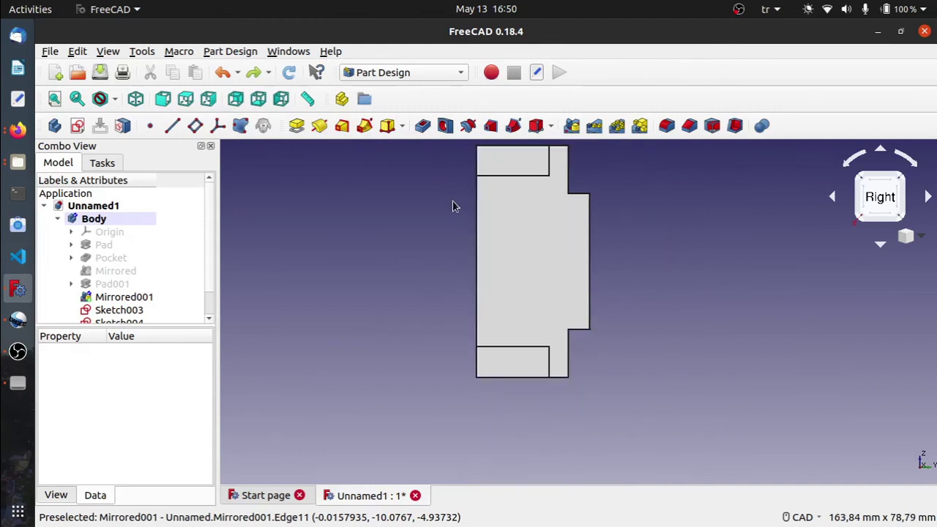
{"action": "left_click", "coordinate": [518, 228]}
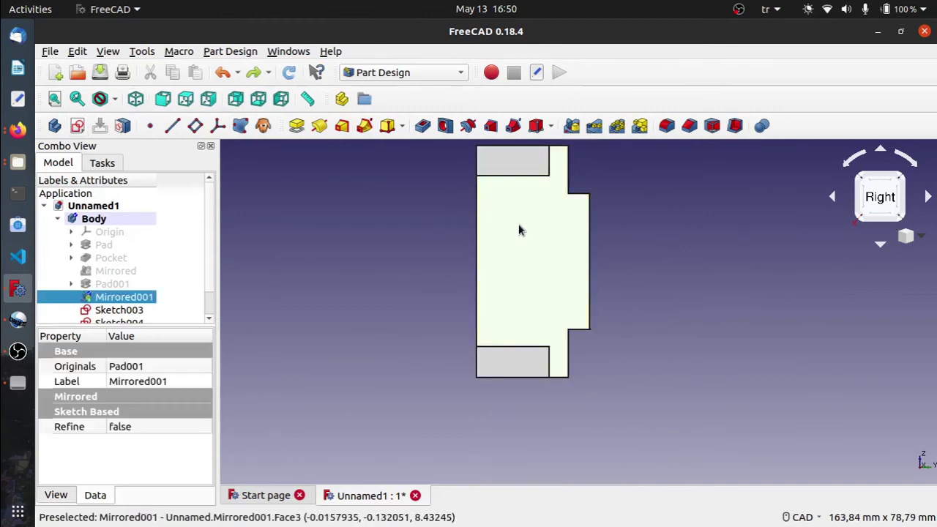
{"action": "left_click", "coordinate": [77, 126]}
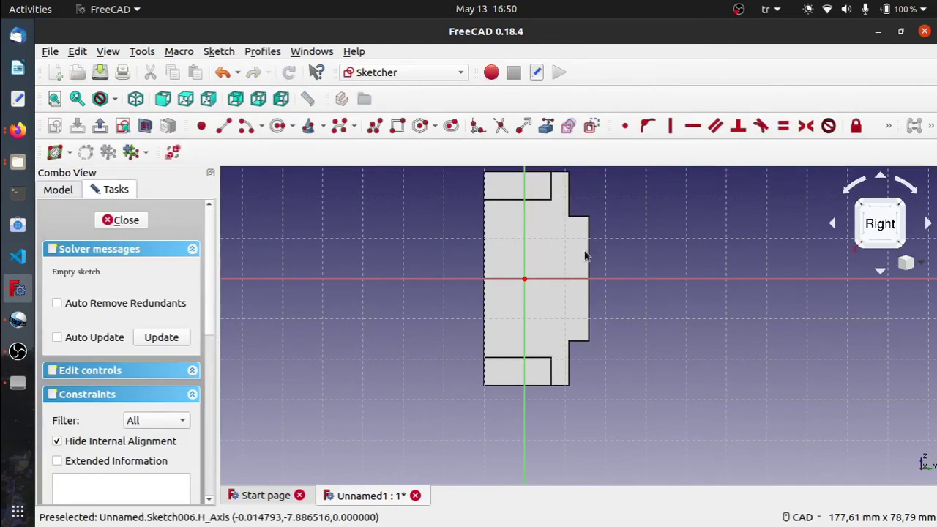
- Toggle Mirrored001's visibility from the model tree and zoom into the sketch area
{"action": "left_click", "coordinate": [57, 190]}
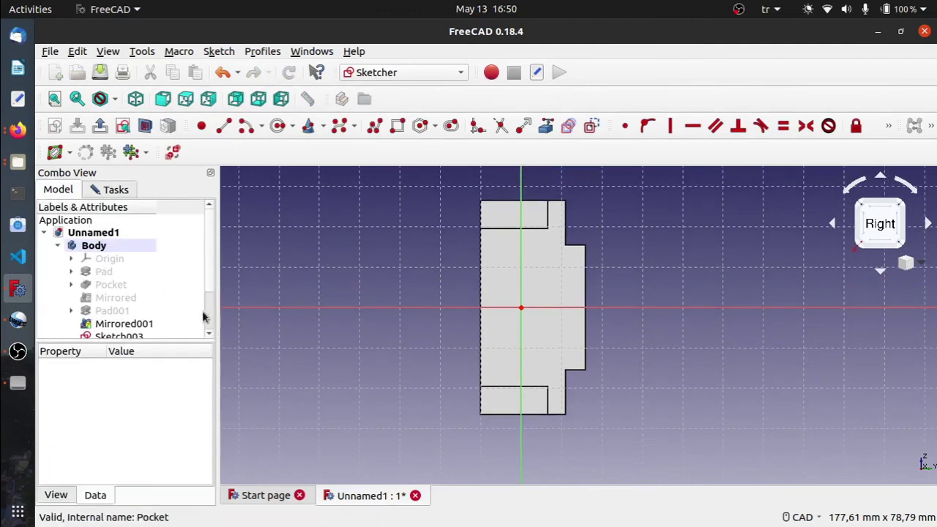
{"action": "left_click", "coordinate": [147, 327]}
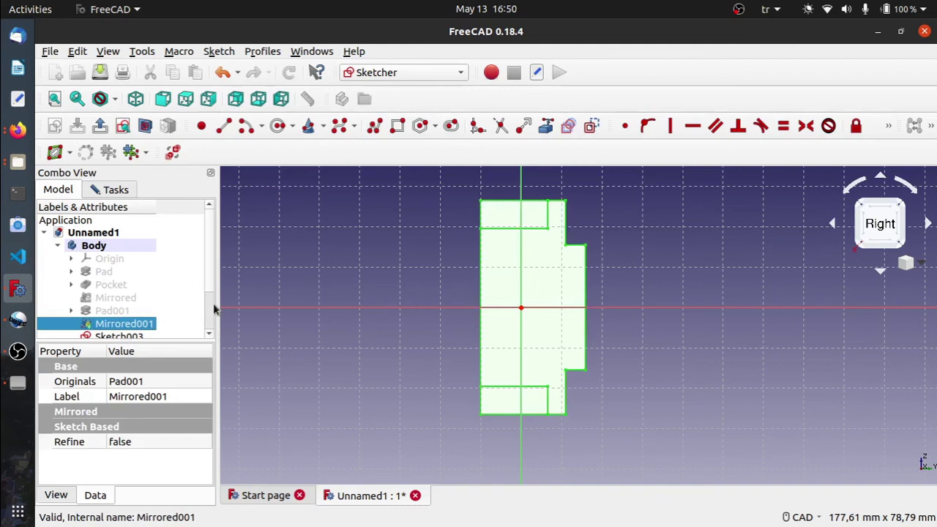
{"action": "key", "text": "space"}
{"action": "key", "text": "space"}
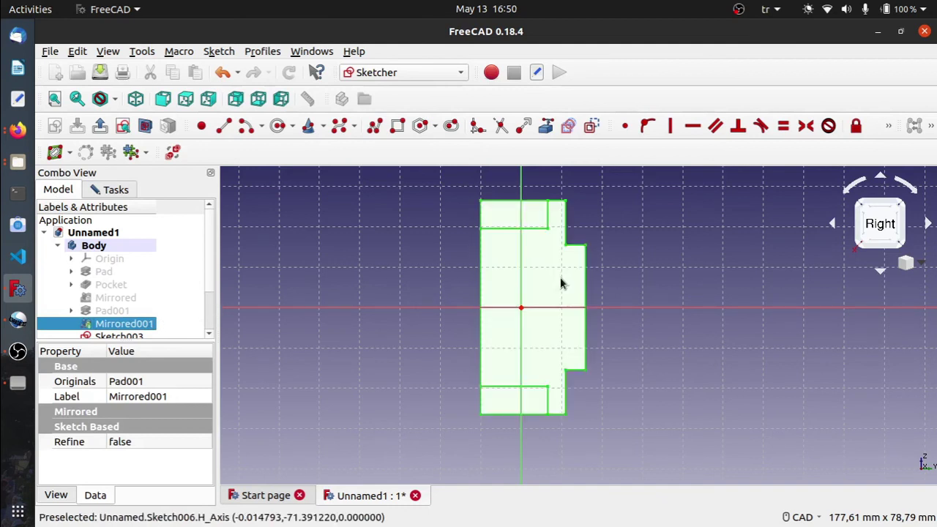
{"action": "key", "text": "space"}
{"action": "scroll", "coordinate": [562, 293], "scroll_direction": "up", "scroll_amount": 1}
{"action": "scroll", "coordinate": [563, 293], "scroll_direction": "up", "scroll_amount": 1}
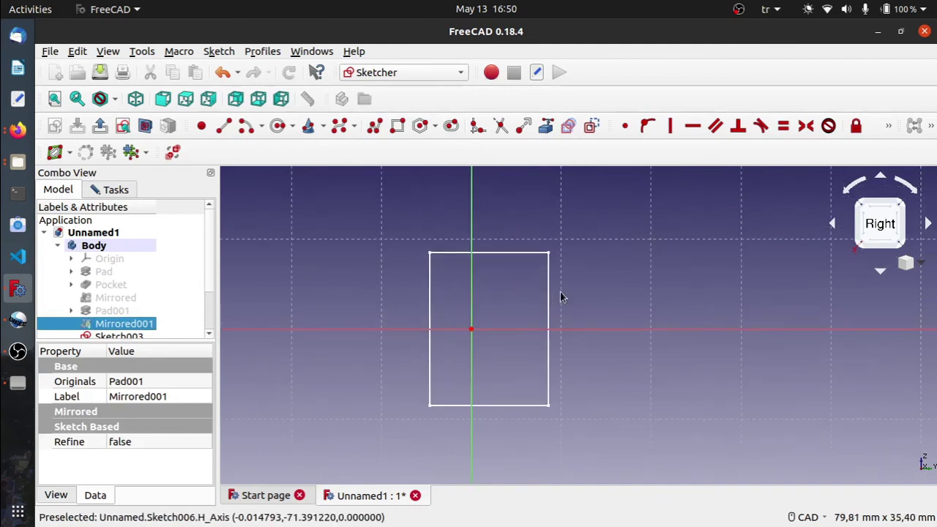
{"action": "middle_click_drag", "start_coordinate": [561, 291], "coordinate": [551, 289]}
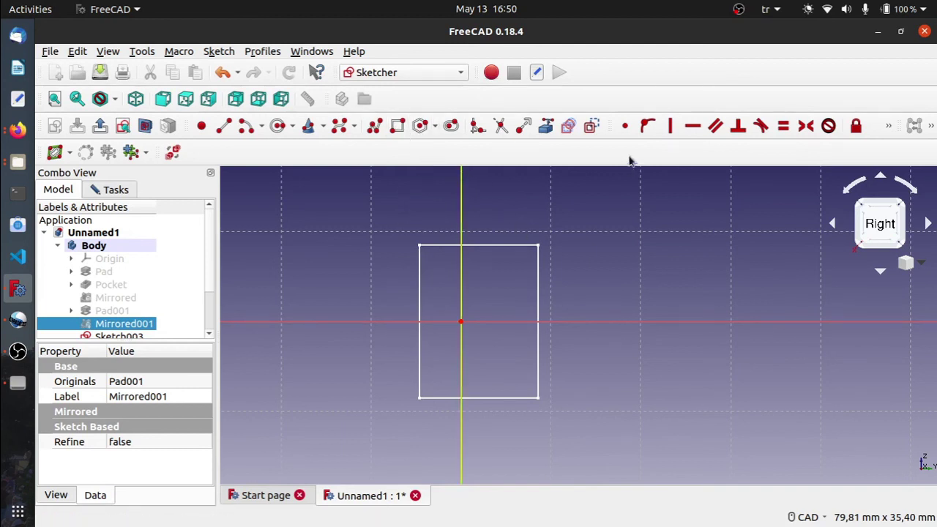
{"action": "left_click", "coordinate": [527, 212]}
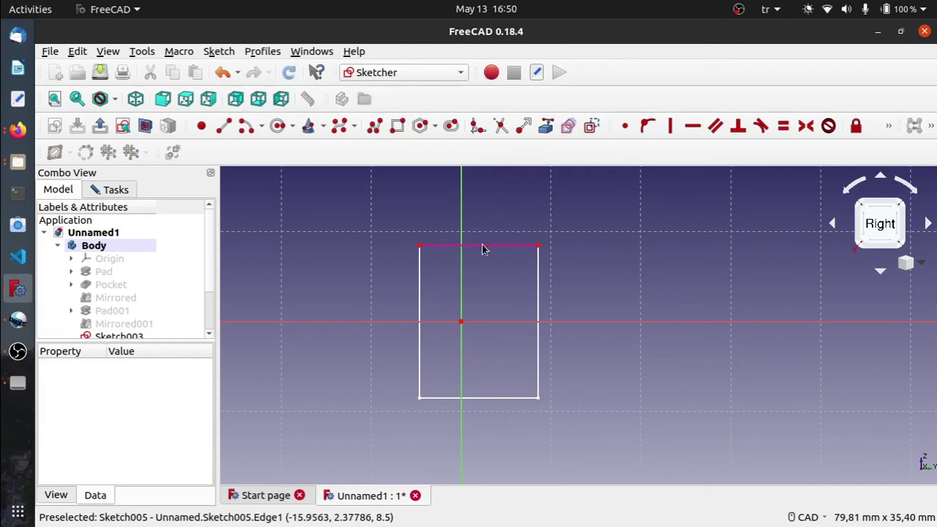
- Link the earlier rectangle's bottom edge as external geometry and draw a rectangle from the top-left endpoint
{"action": "key", "text": "x"}
{"action": "left_click", "coordinate": [487, 396]}
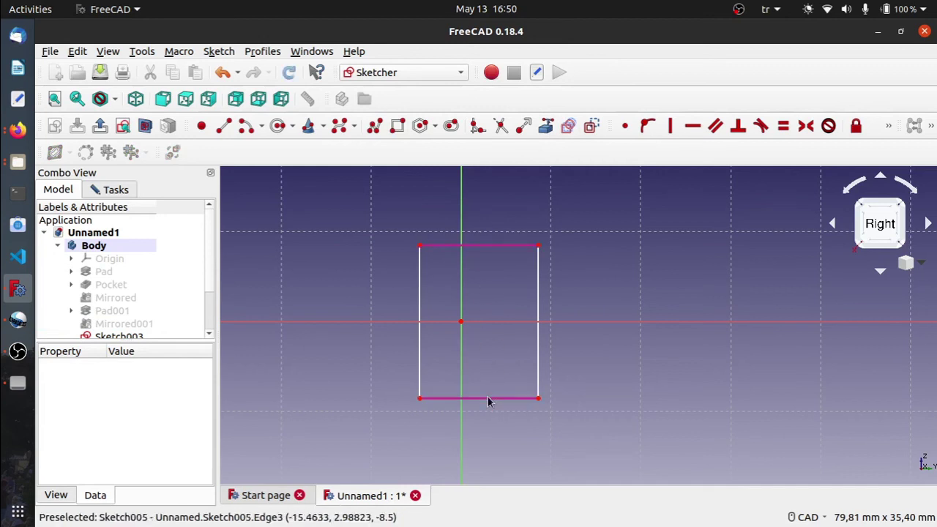
{"action": "left_click", "coordinate": [546, 129]}
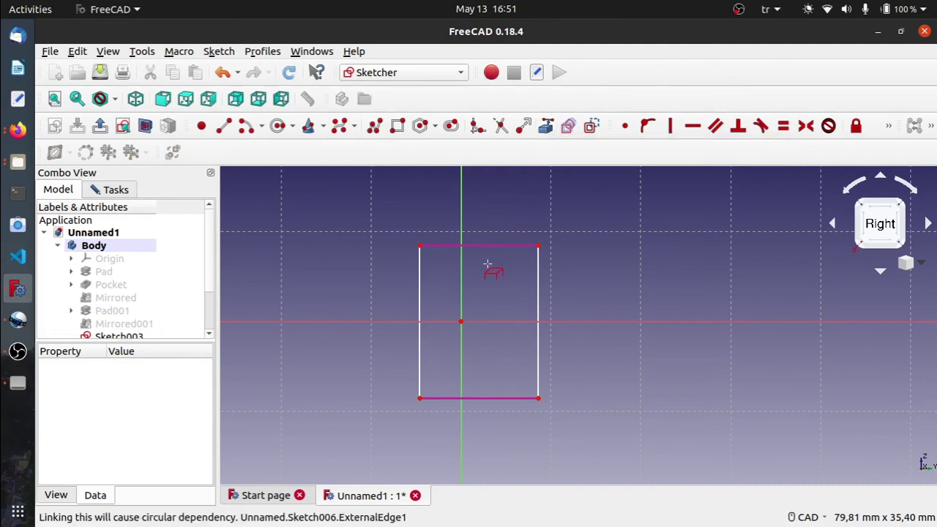
{"action": "left_click", "coordinate": [395, 127]}
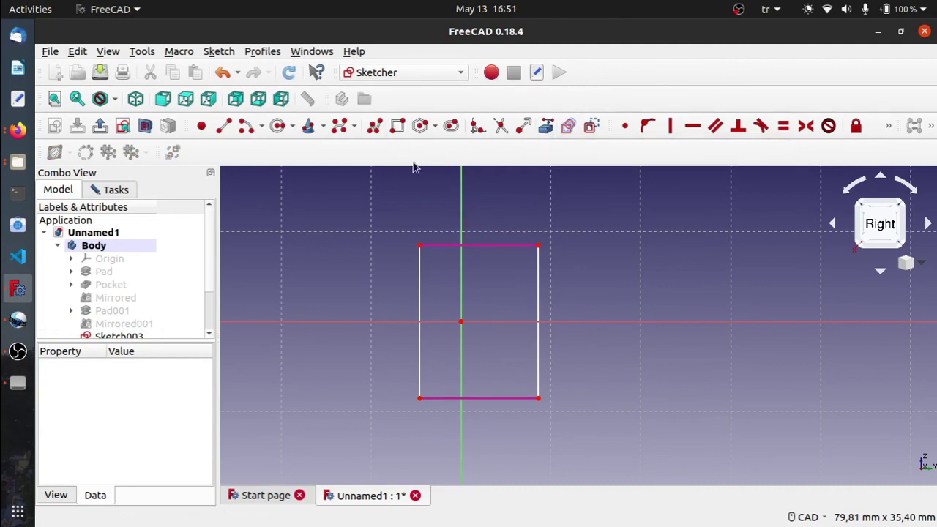
{"action": "left_click", "coordinate": [420, 247]}
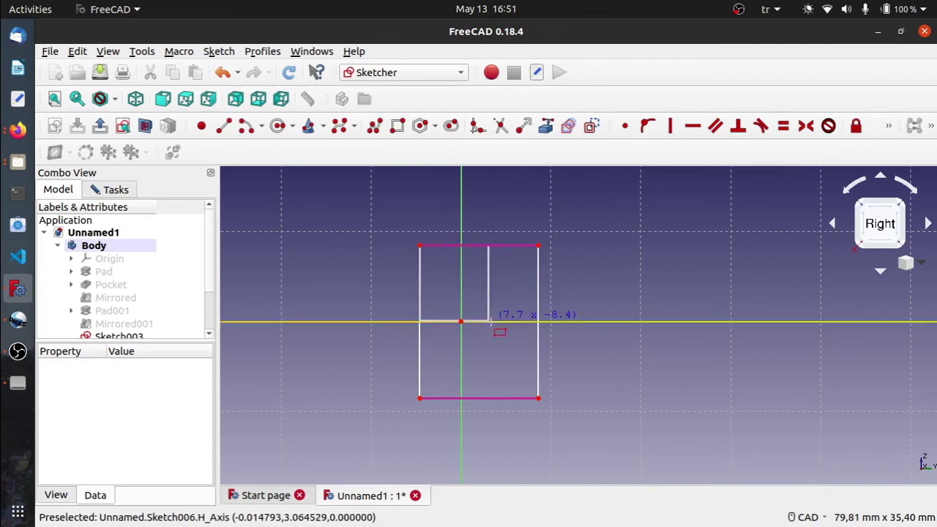
{"action": "left_click", "coordinate": [589, 442]}
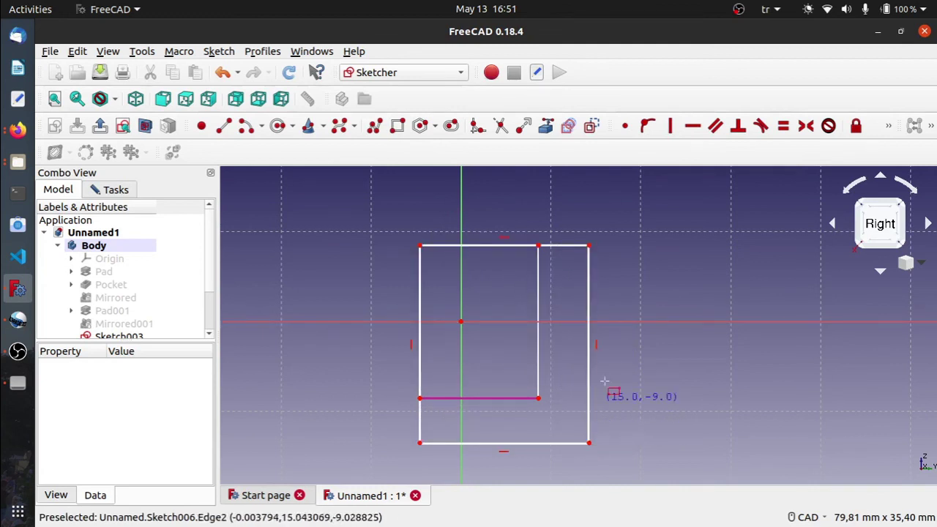
- Make the rectangle's corner coincident with the linked bottom edge's right end
{"action": "left_click", "coordinate": [625, 127]}
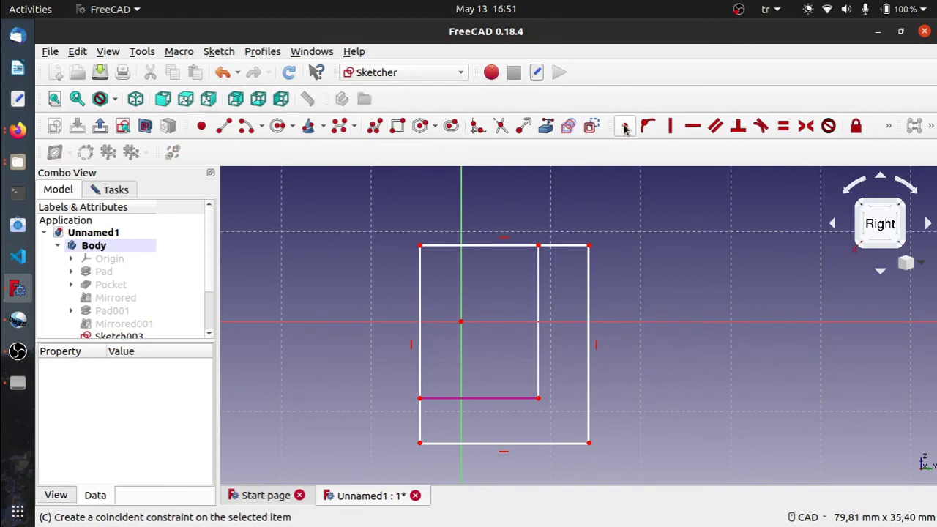
{"action": "left_click", "coordinate": [539, 398]}
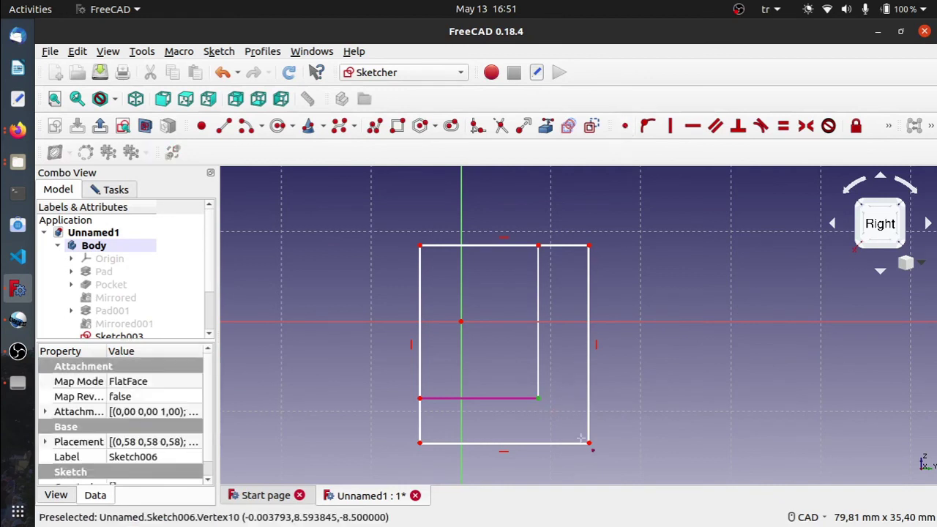
{"action": "left_click", "coordinate": [589, 442]}
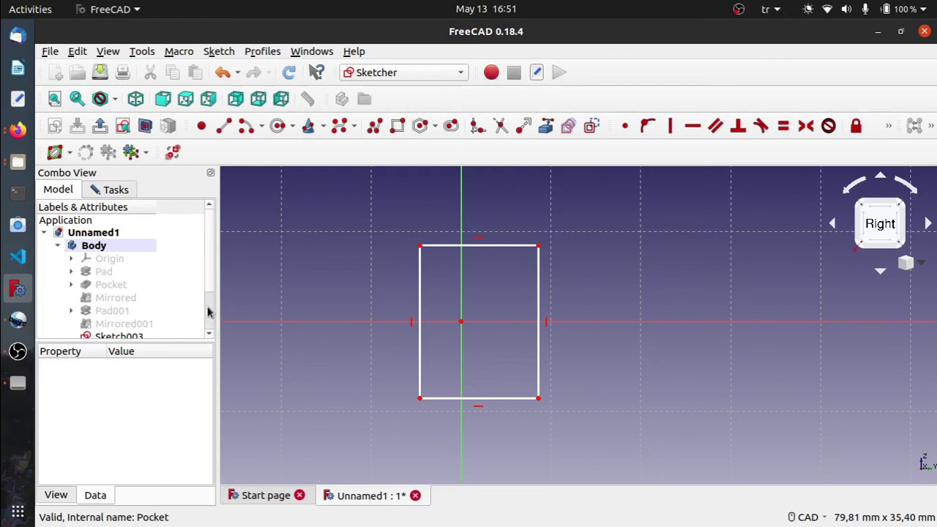
{"action": "scroll", "coordinate": [207, 311], "scroll_direction": "down", "scroll_amount": 2}
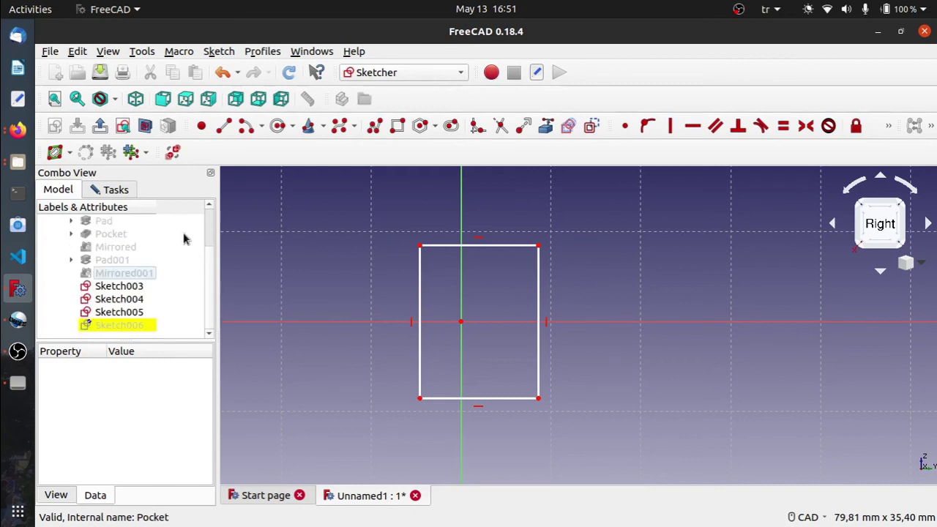
- Close the sketch, start a pocket from it, and view the part isometrically
{"action": "left_click", "coordinate": [87, 193]}
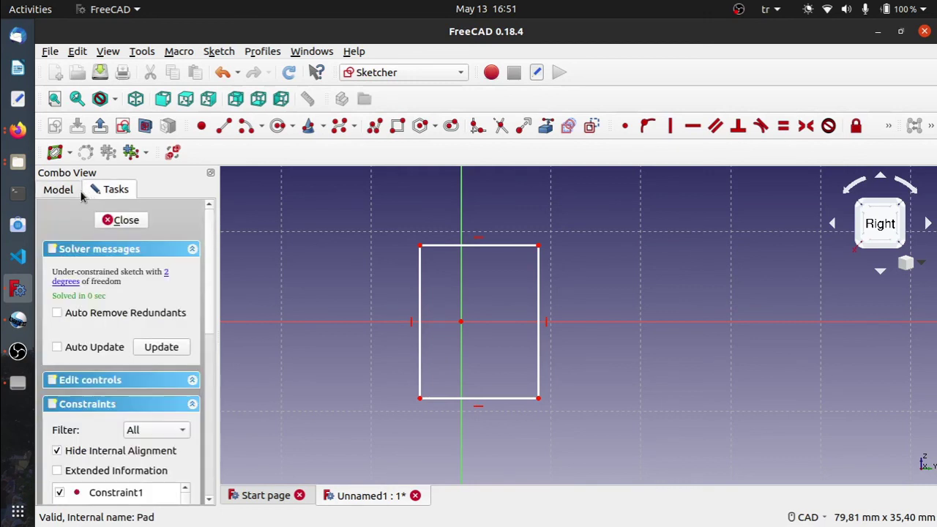
{"action": "left_click", "coordinate": [122, 221]}
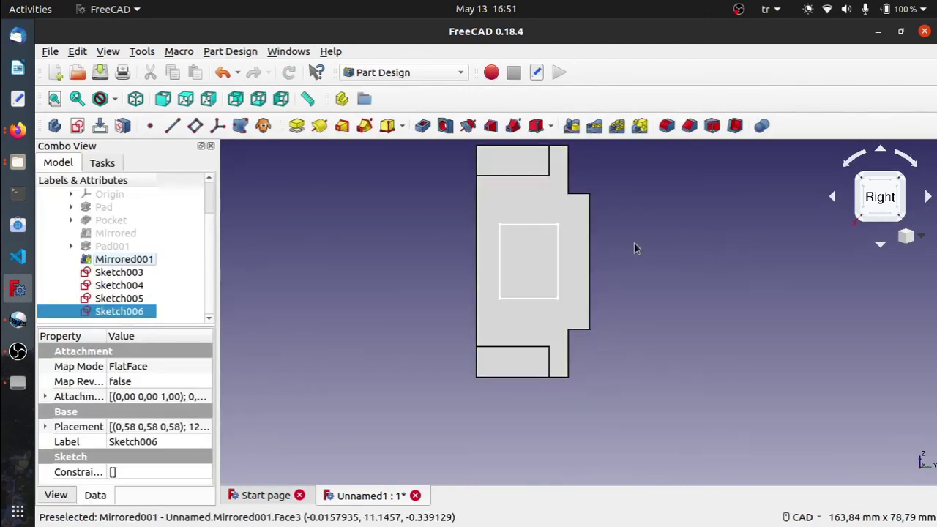
{"action": "left_click", "coordinate": [423, 127]}
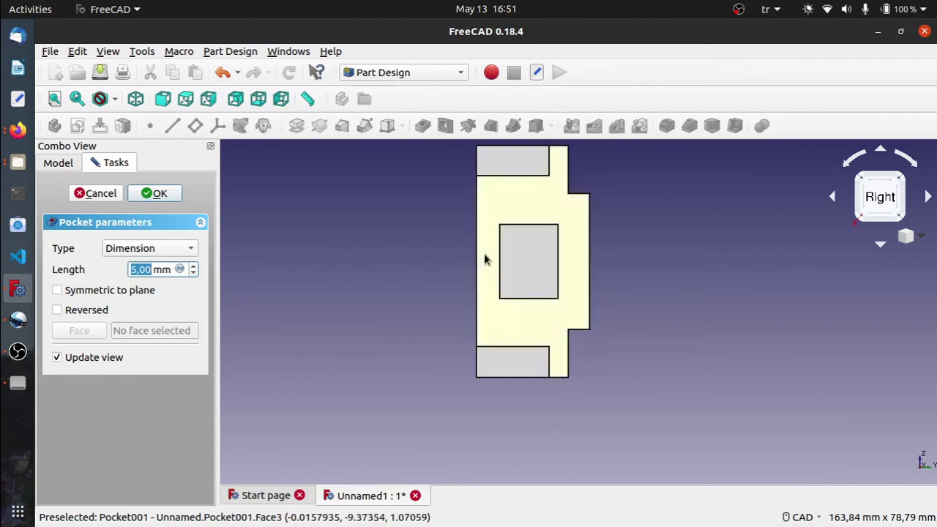
{"action": "left_click", "coordinate": [920, 237]}
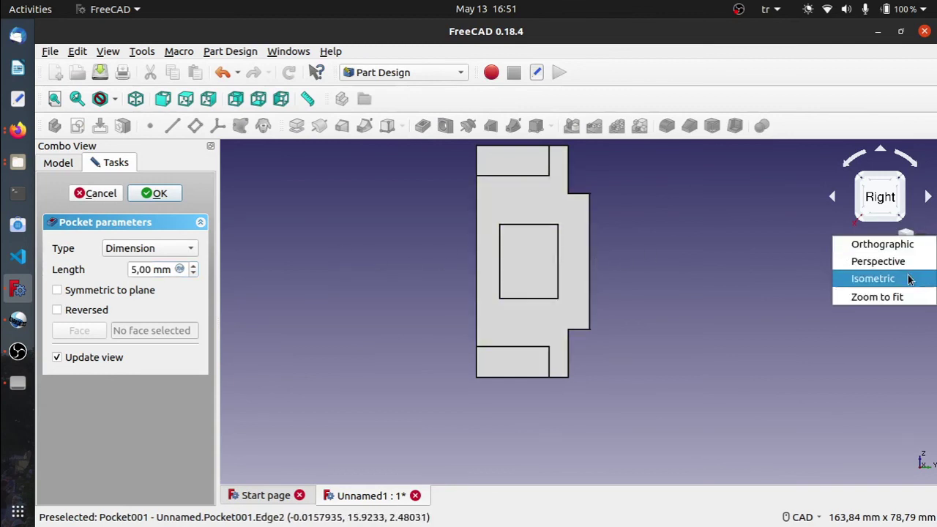
{"action": "left_click", "coordinate": [873, 278]}
{"action": "middle_click_drag", "start_coordinate": [642, 276], "coordinate": [513, 300]}
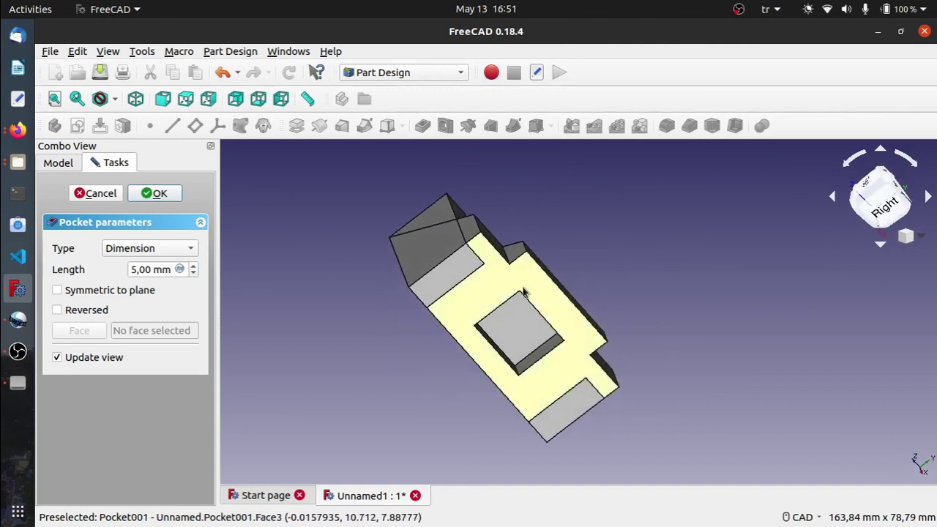
- Set the pocket length to 26 mm and confirm the through cut
{"action": "left_click", "coordinate": [153, 270]}
{"action": "left_click_drag", "start_coordinate": [150, 269], "coordinate": [120, 266]}
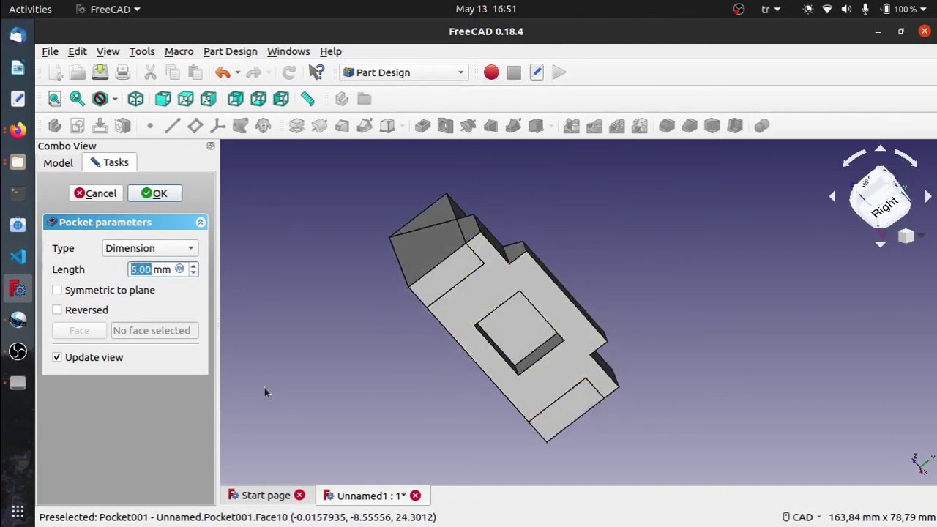
{"action": "type", "text": "26"}
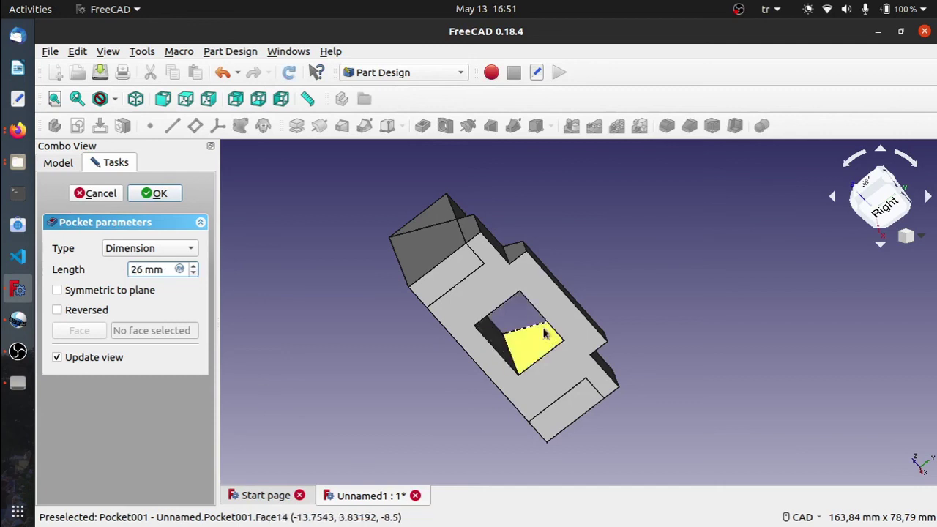
{"action": "mouse_move", "coordinate": [574, 269]}
{"action": "middle_mouse_down"}
{"action": "mouse_move", "coordinate": [464, 329]}
{"action": "mouse_move", "coordinate": [465, 401]}
{"action": "mouse_move", "coordinate": [648, 376]}
{"action": "mouse_move", "coordinate": [695, 314]}
{"action": "mouse_move", "coordinate": [493, 247]}
{"action": "mouse_move", "coordinate": [430, 241]}
{"action": "mouse_move", "coordinate": [677, 381]}
{"action": "mouse_move", "coordinate": [652, 393]}
{"action": "mouse_move", "coordinate": [477, 356]}
{"action": "mouse_move", "coordinate": [425, 321]}
{"action": "mouse_move", "coordinate": [406, 355]}
{"action": "mouse_move", "coordinate": [439, 352]}
{"action": "middle_mouse_up"}
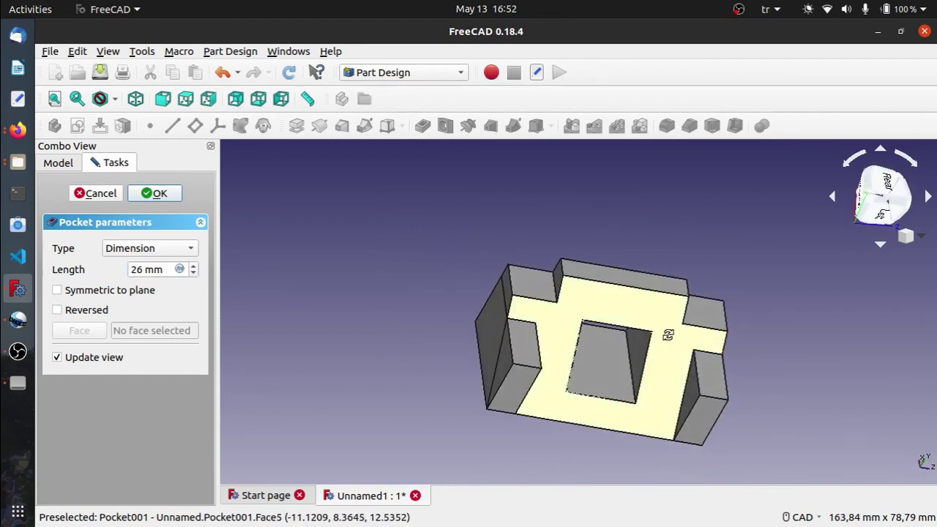
{"action": "mouse_move", "coordinate": [655, 333]}
{"action": "middle_mouse_down"}
{"action": "mouse_move", "coordinate": [532, 277]}
{"action": "mouse_move", "coordinate": [585, 261]}
{"action": "mouse_move", "coordinate": [554, 257]}
{"action": "mouse_move", "coordinate": [503, 304]}
{"action": "middle_mouse_up"}
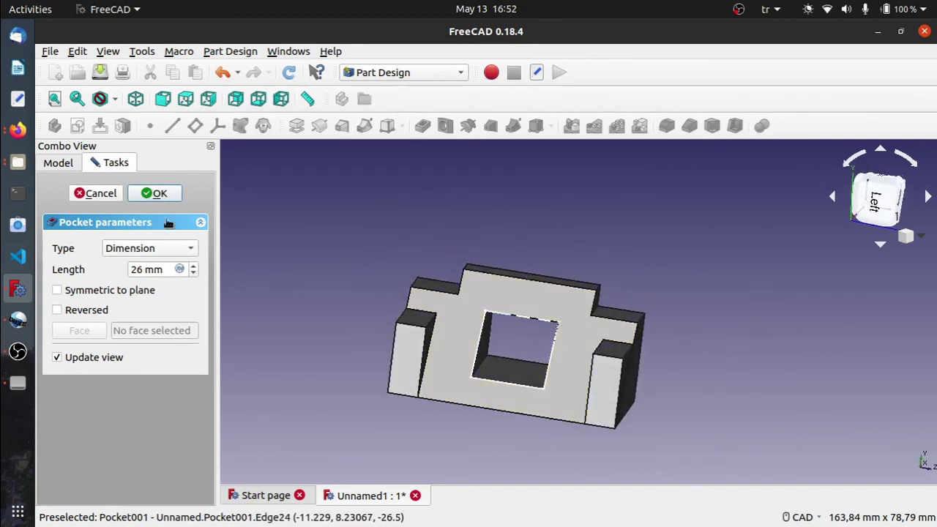
{"action": "left_click", "coordinate": [154, 193]}
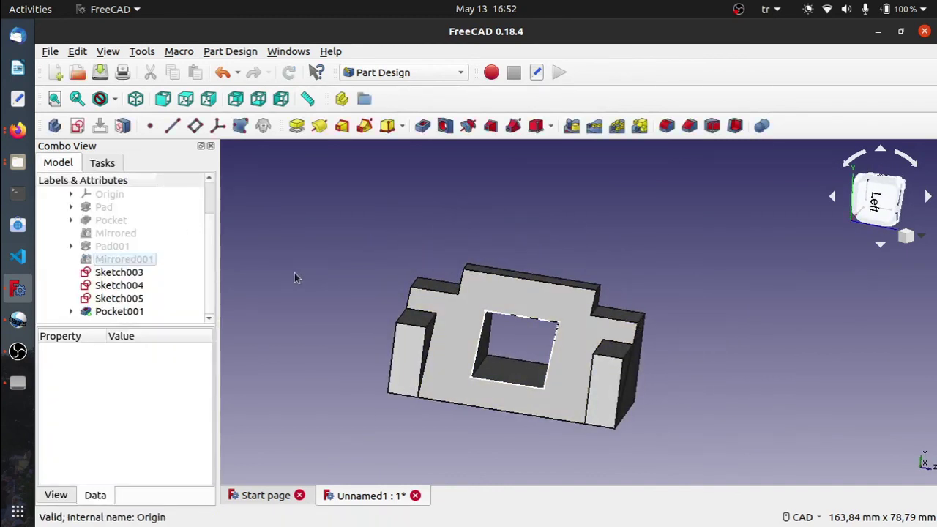